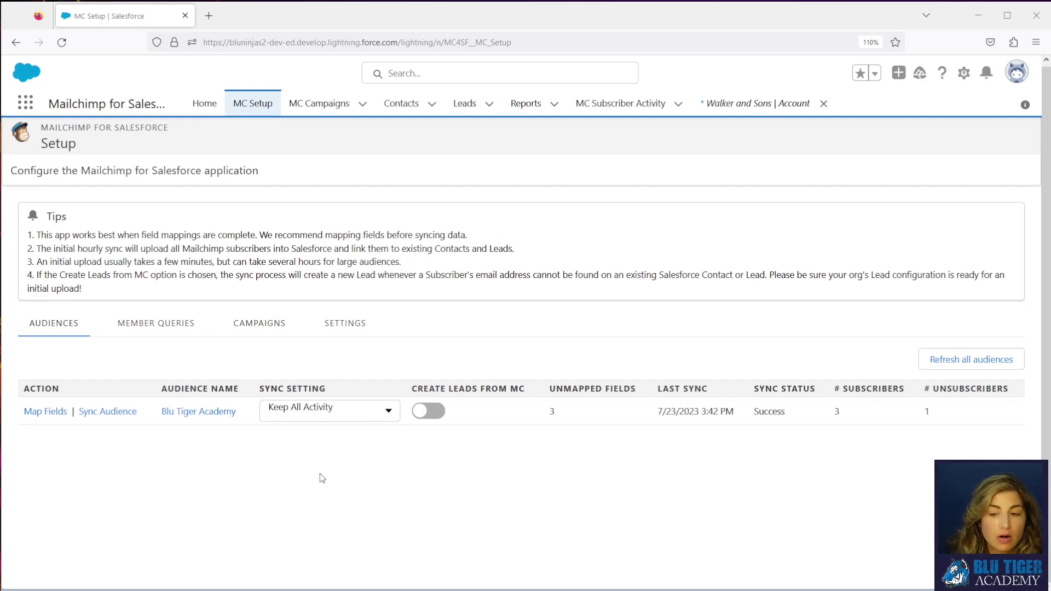
# Review the available sync setting options for the Blu Tiger Academy audience without changing the selection.
pyautogui.click(322, 412)
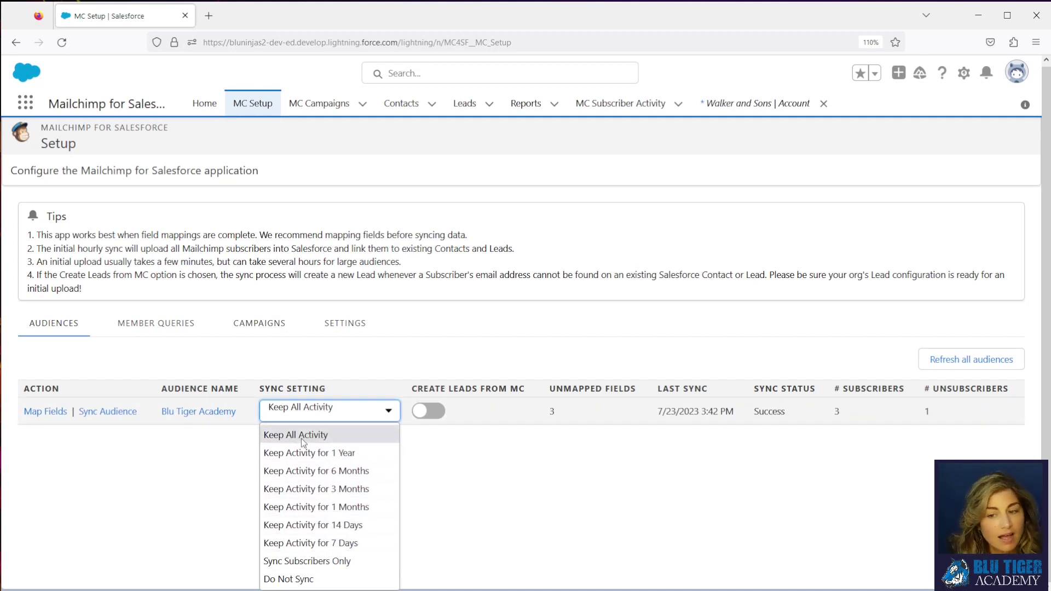
pyautogui.click(231, 476)
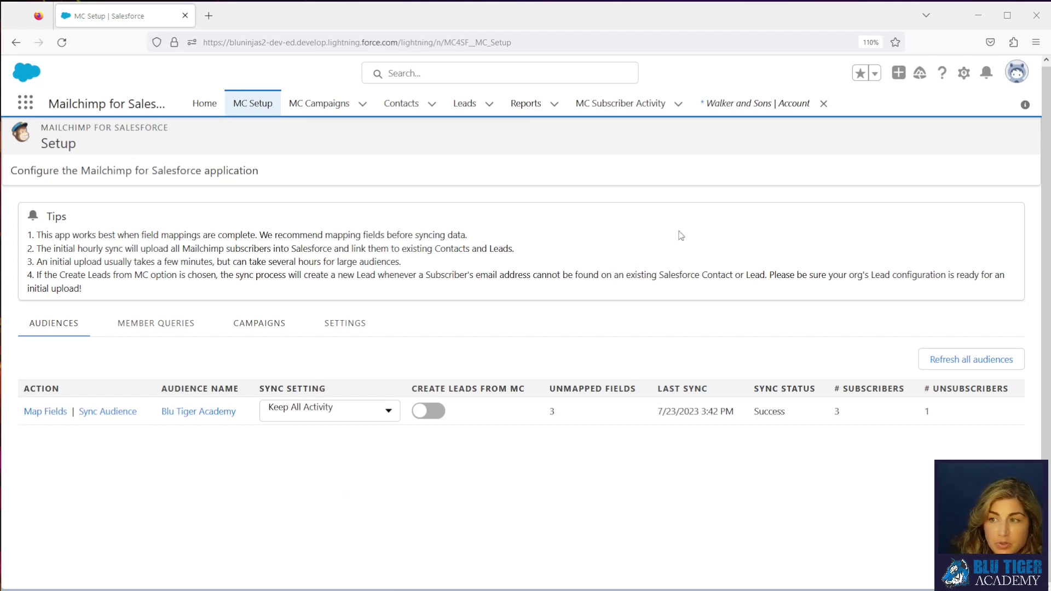
# In Salesforce Setup, find the MC Campaign object by searching for "mc cam" and open its Fields & Relationships.
pyautogui.click(961, 79)
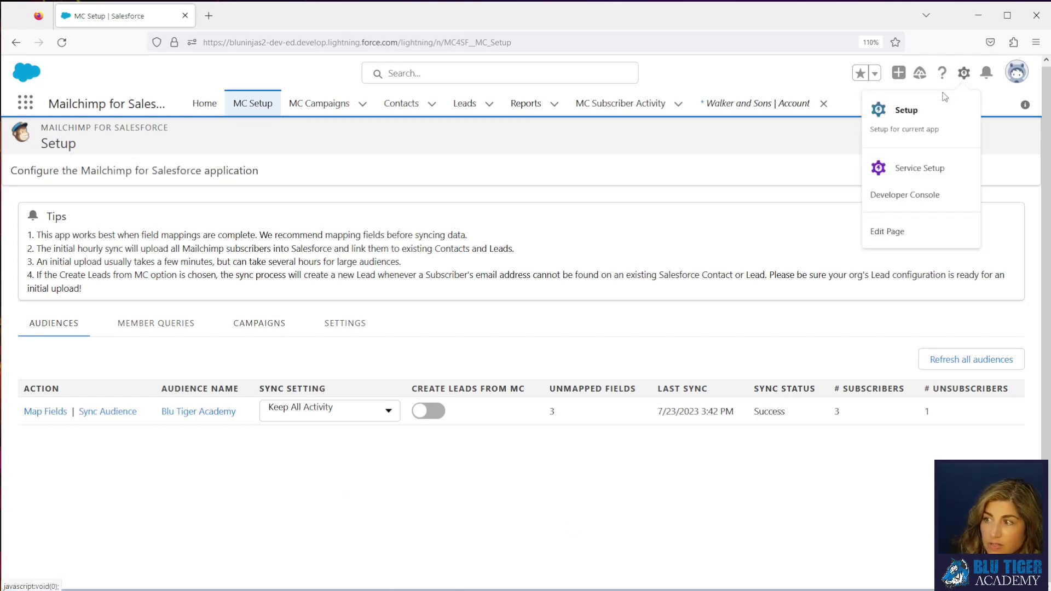
pyautogui.click(932, 117)
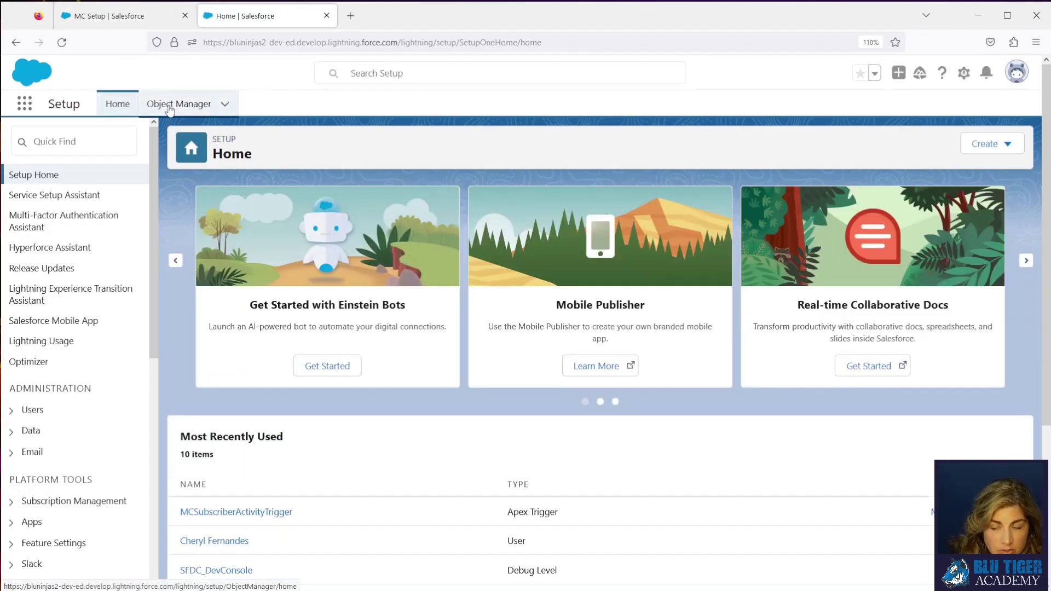
pyautogui.click(170, 108)
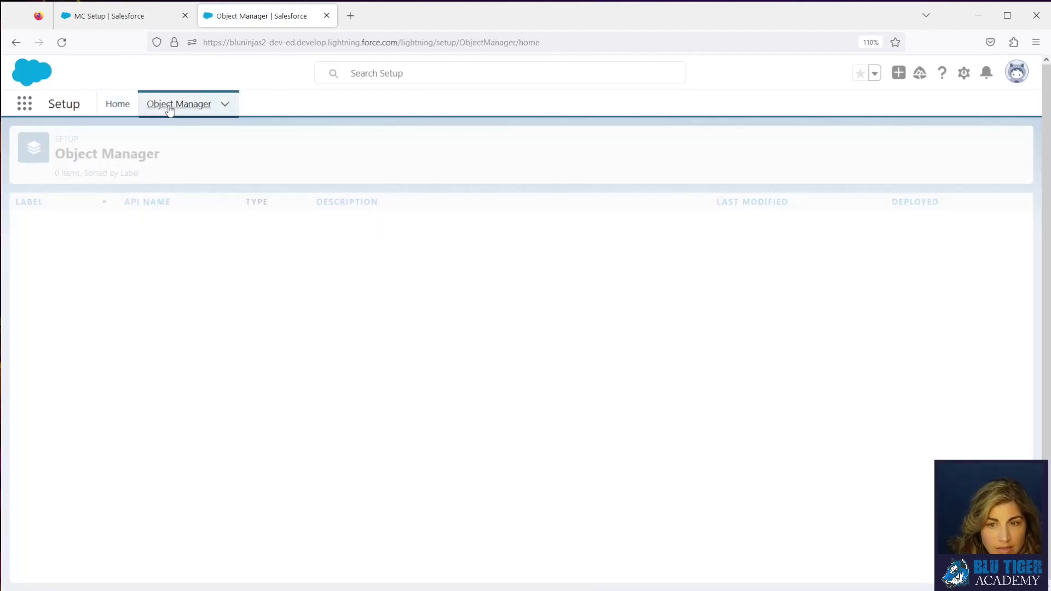
pyautogui.click(787, 145)
pyautogui.write('mc cam')
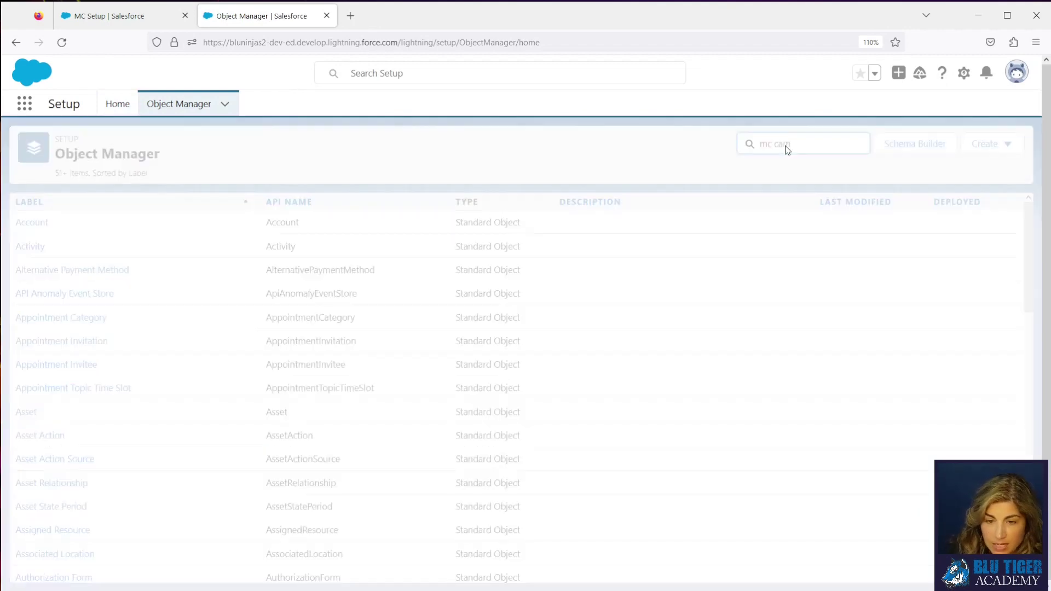
pyautogui.click(34, 227)
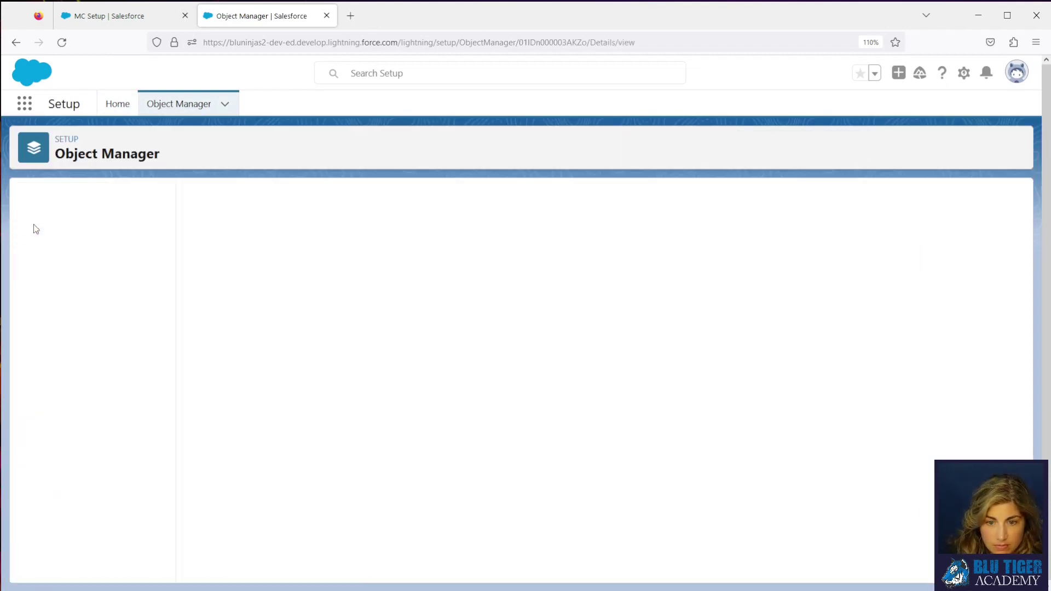
pyautogui.click(63, 228)
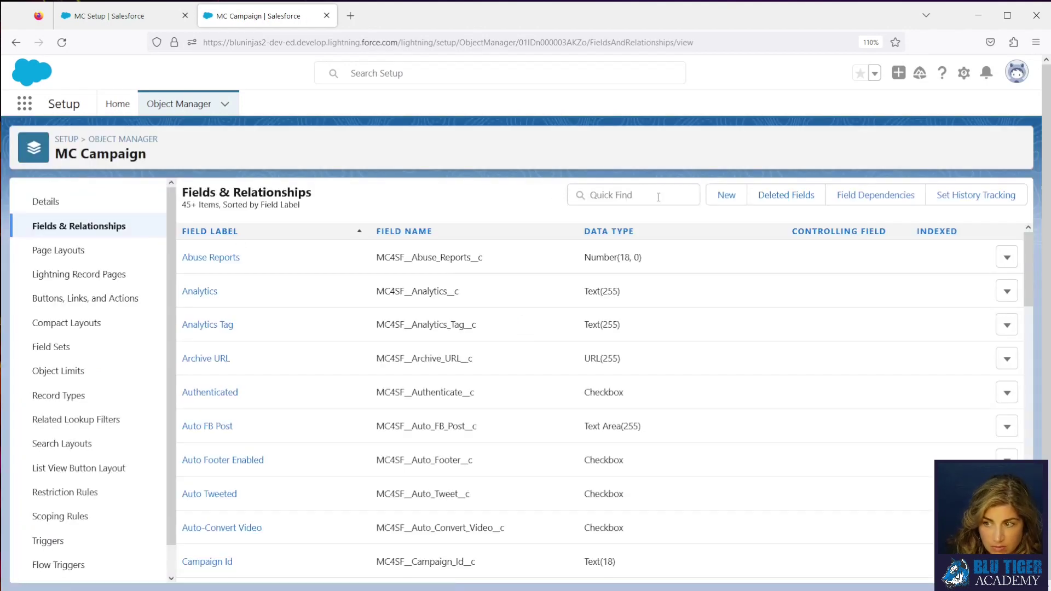
# Start a new custom field on MC Campaign as a Lookup Relationship related to the Campaign object.
pyautogui.click(727, 196)
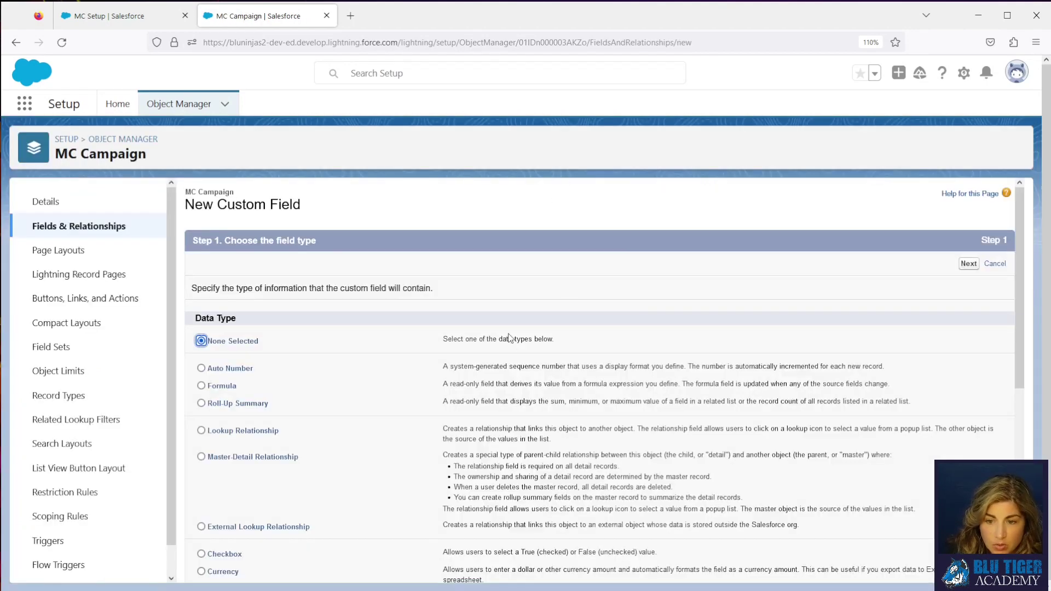
pyautogui.click(235, 432)
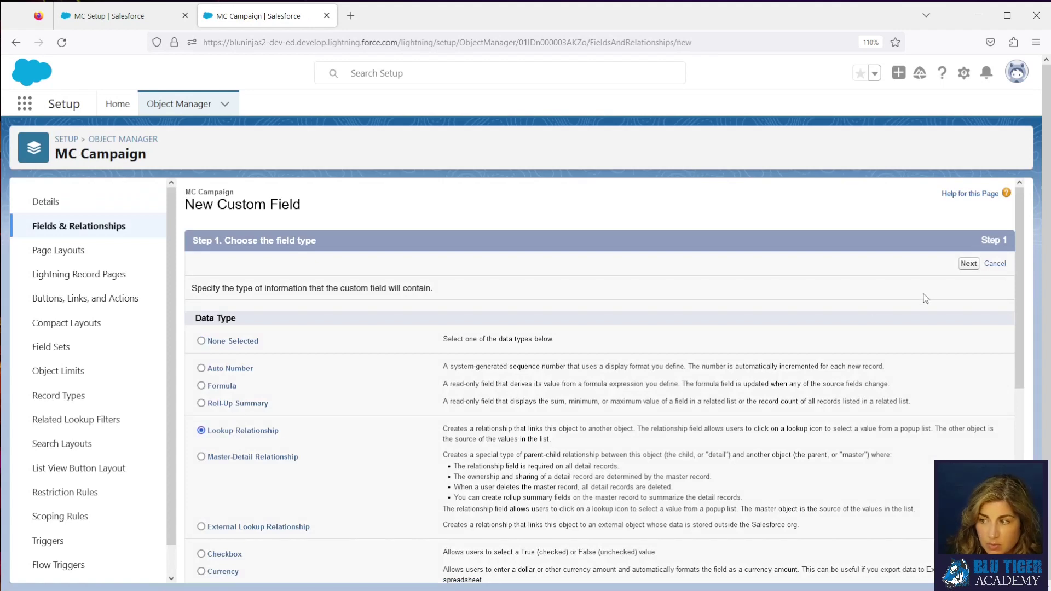
pyautogui.click(969, 264)
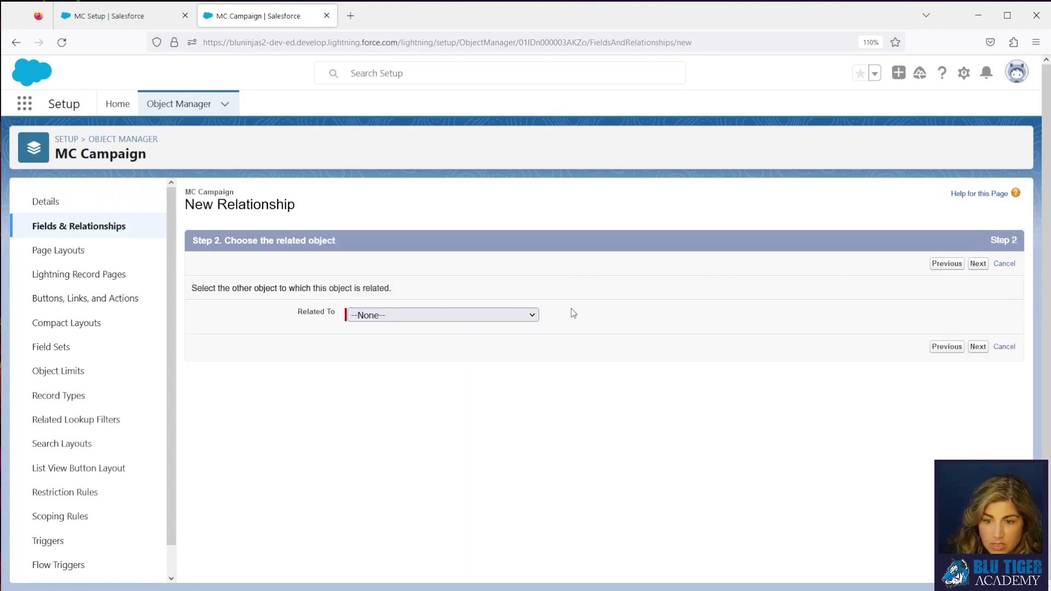
pyautogui.click(488, 315)
pyautogui.scroll(-6, 476, 422)
pyautogui.scroll(-2, 478, 430)
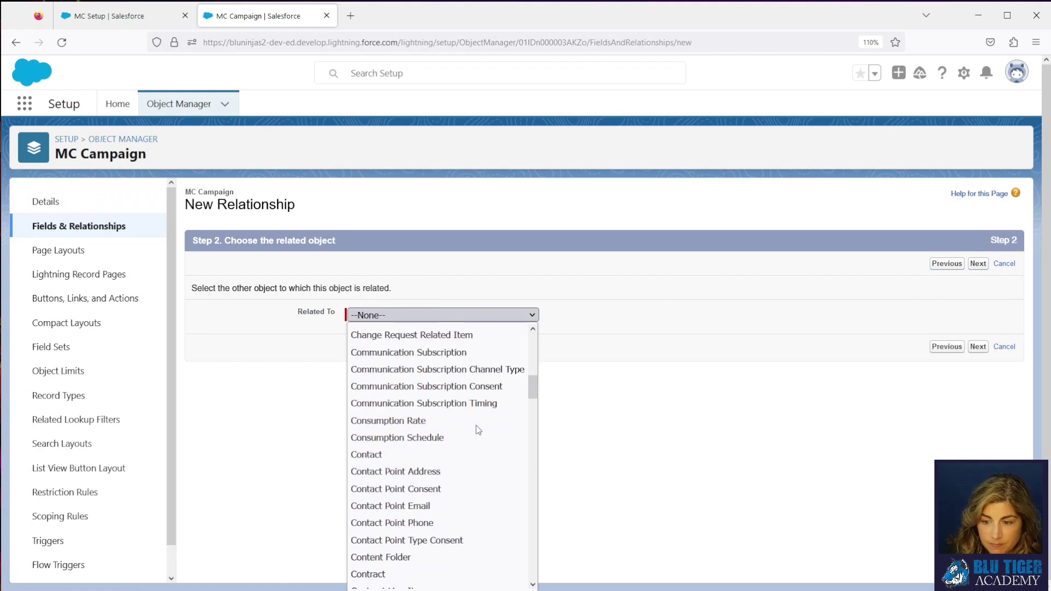
pyautogui.scroll(2, 479, 430)
pyautogui.scroll(2, 477, 430)
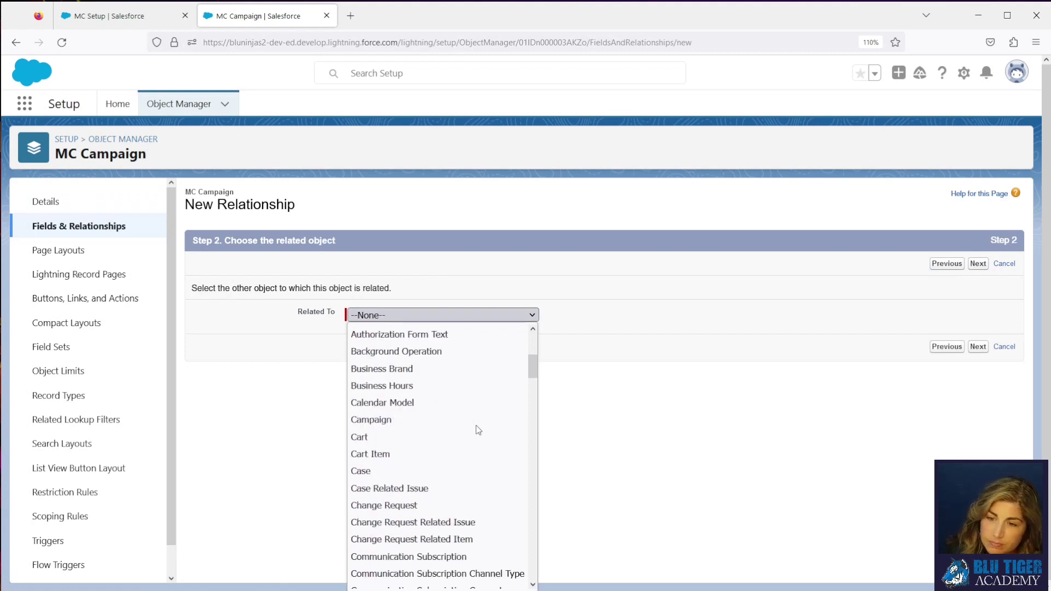
pyautogui.click(418, 422)
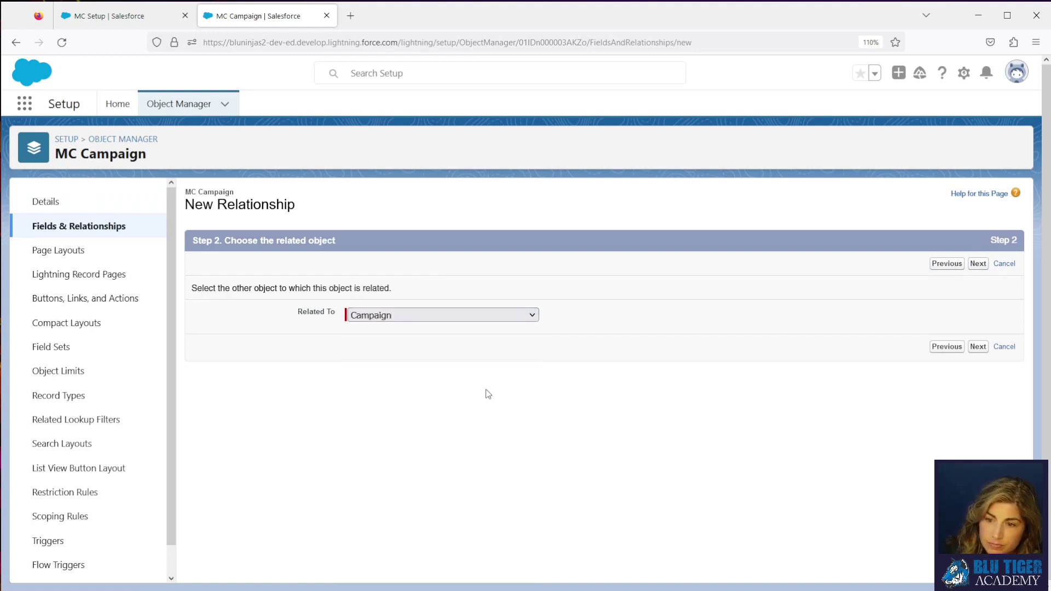
pyautogui.click(978, 264)
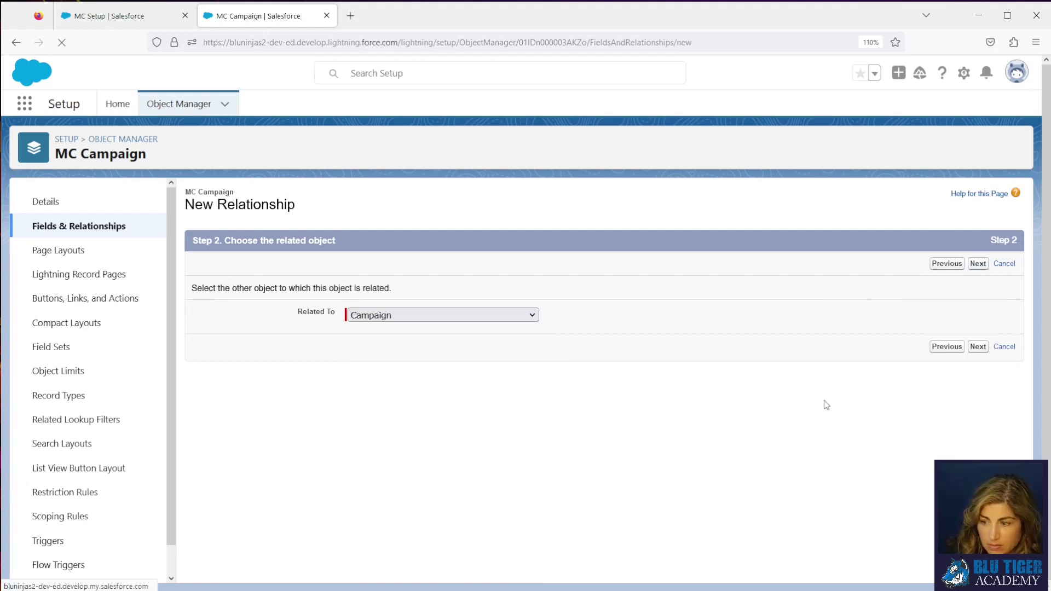
# Name the field Campaign with help text "This is a helper field used in the automation for creating and updating campaign members from MC Subscriber activity records.".
pyautogui.click(431, 386)
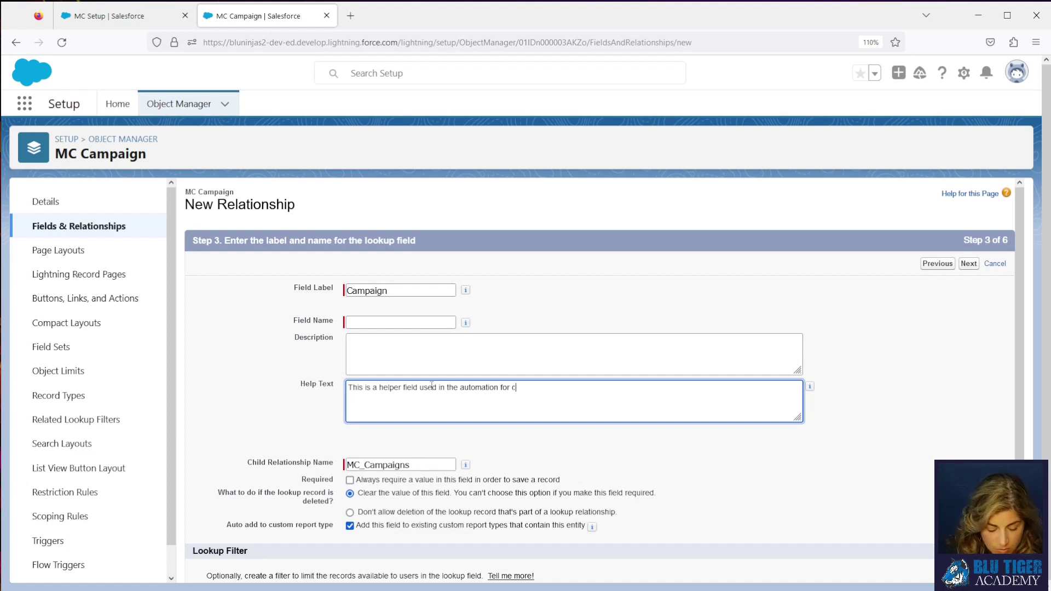
pyautogui.write('pdating campaign members from MC Subscriber activity records.')
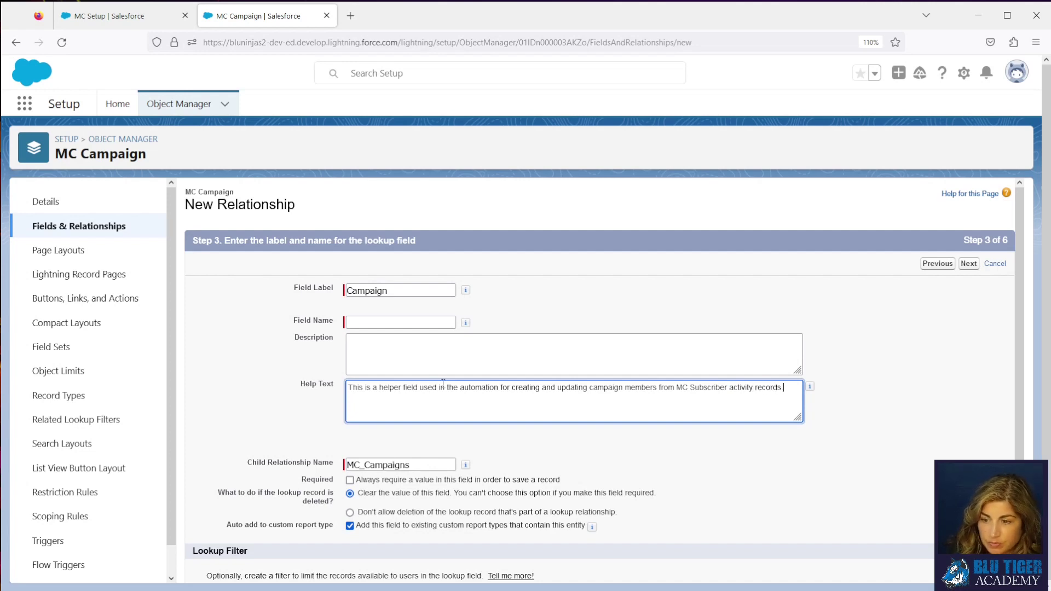
pyautogui.click(970, 265)
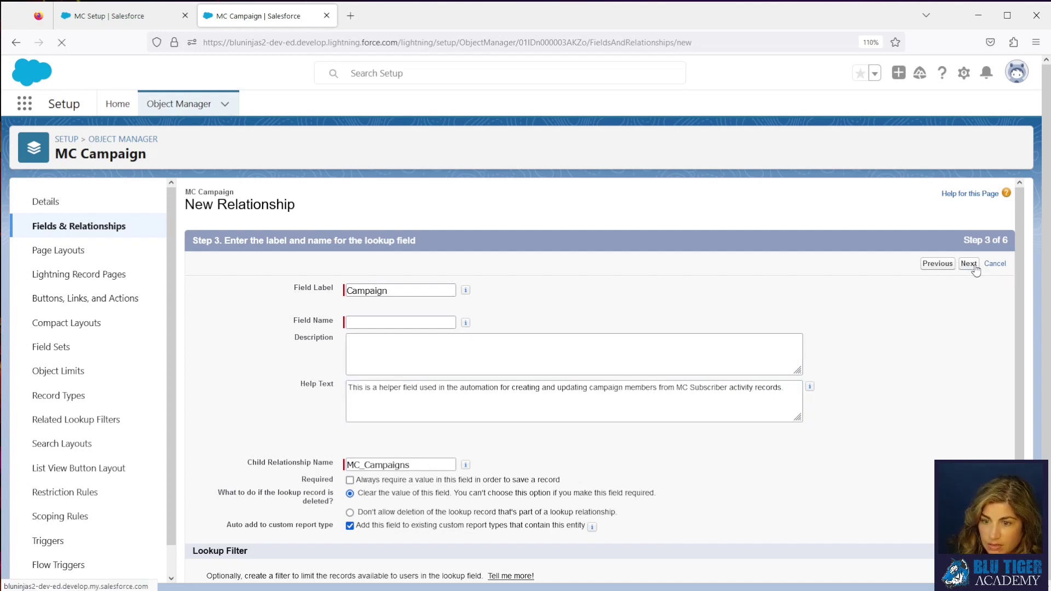
pyautogui.doubleClick(367, 291)
pyautogui.click(466, 290)
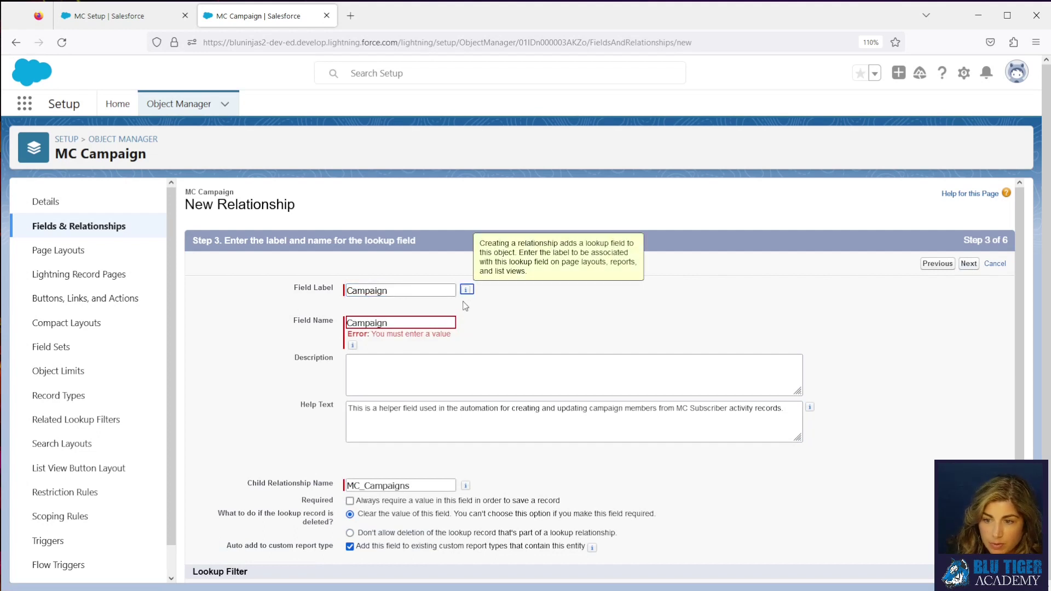
pyautogui.click(969, 263)
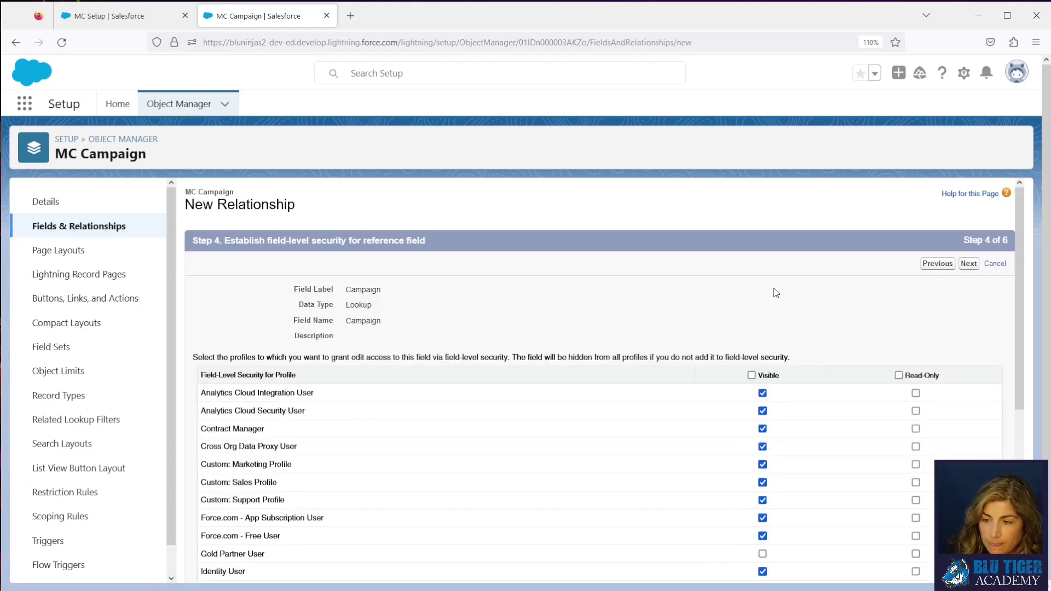
# Accept the default field-level security, the MC Campaign Layout and the MC Campaigns related list, and save the Campaign lookup field.
pyautogui.click(968, 265)
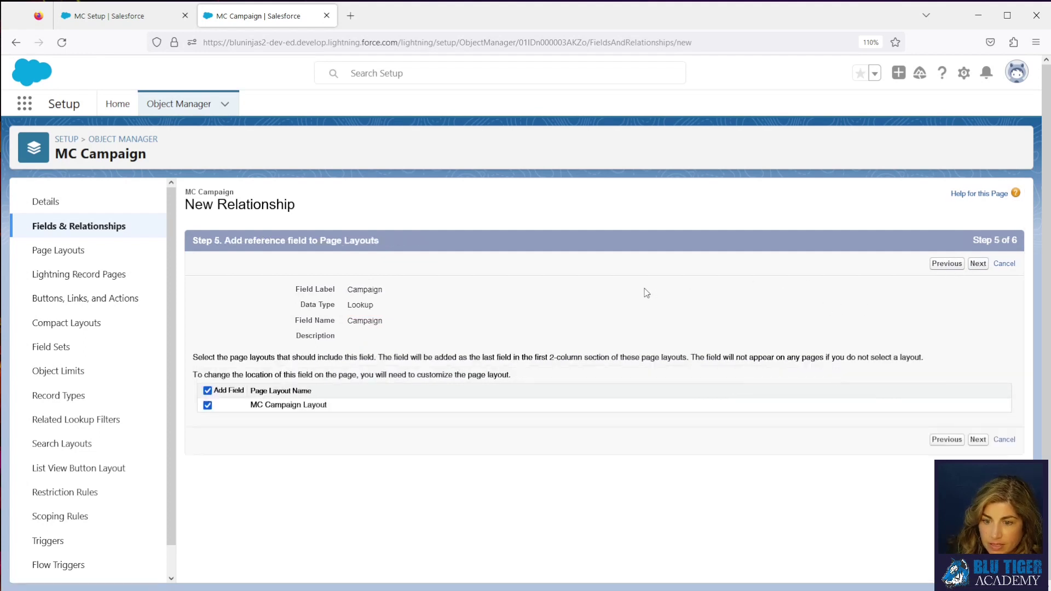
pyautogui.click(978, 264)
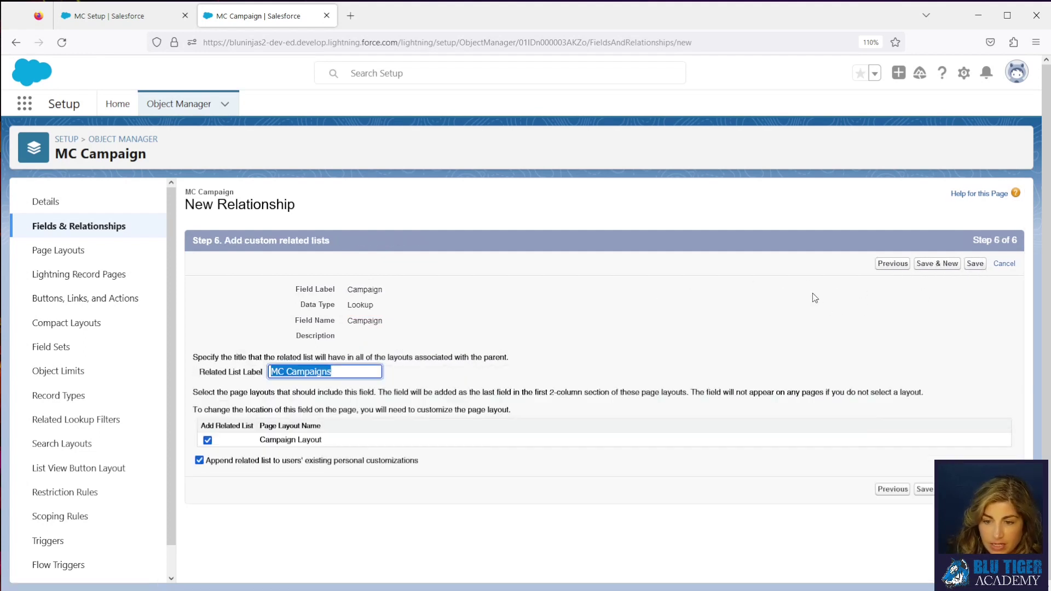
pyautogui.click(975, 263)
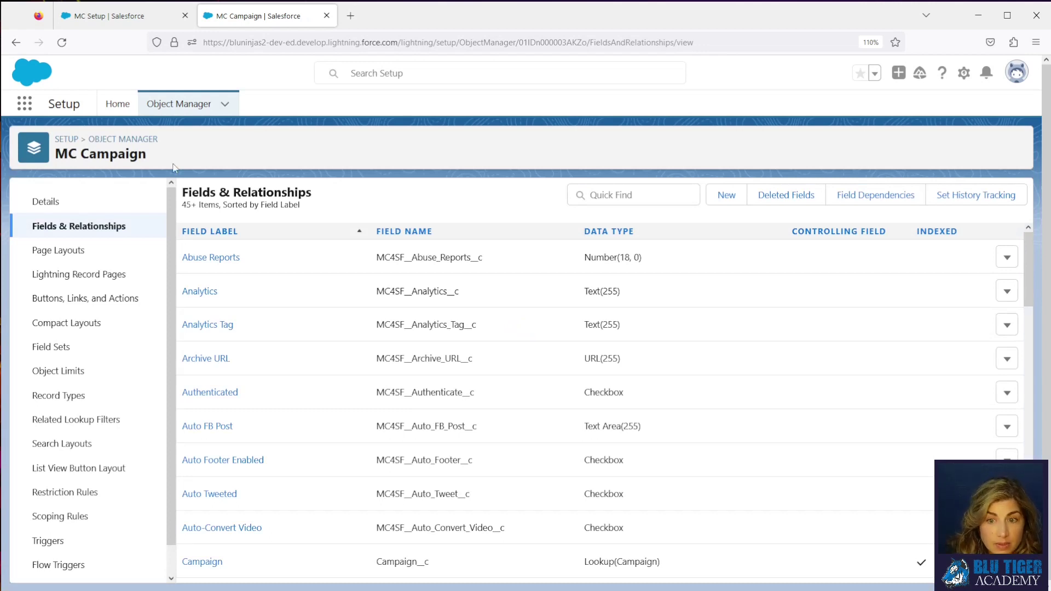
# Return to the Setup home page, search for "flow" and open the Flows list.
pyautogui.click(121, 108)
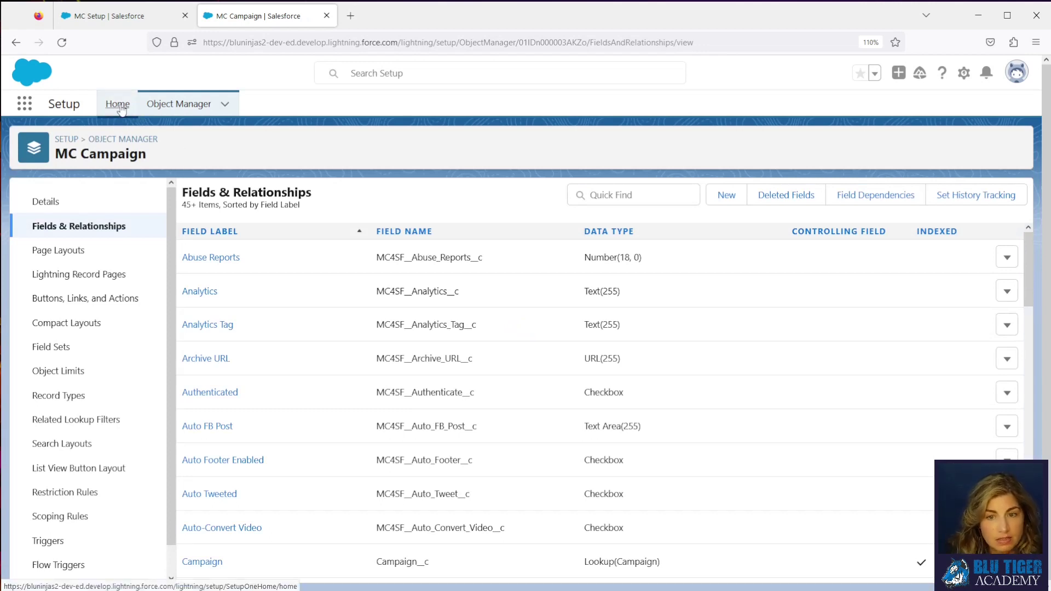
pyautogui.click(94, 145)
pyautogui.write('flow')
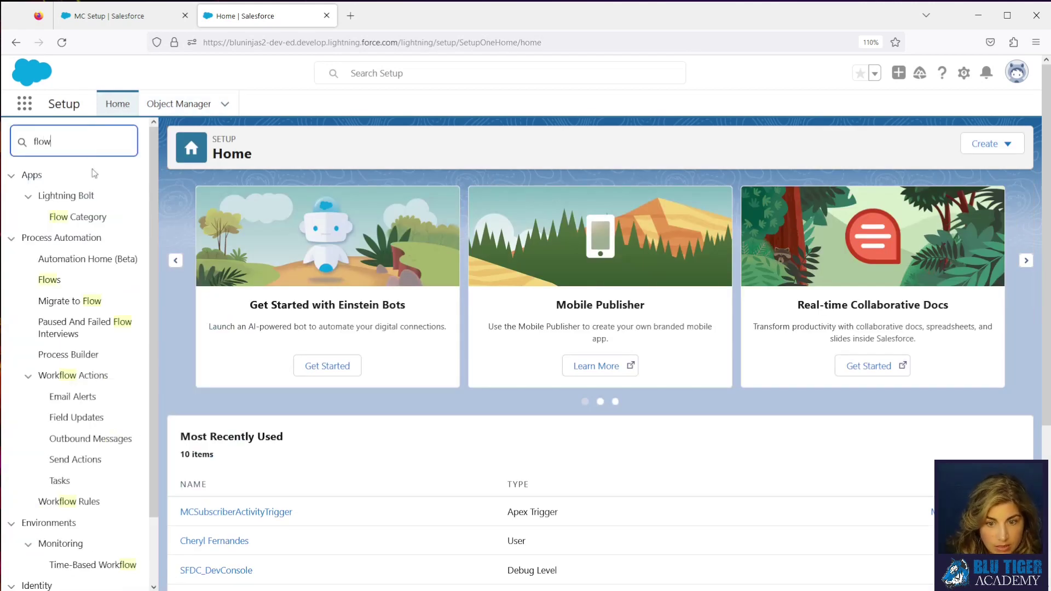
pyautogui.click(51, 282)
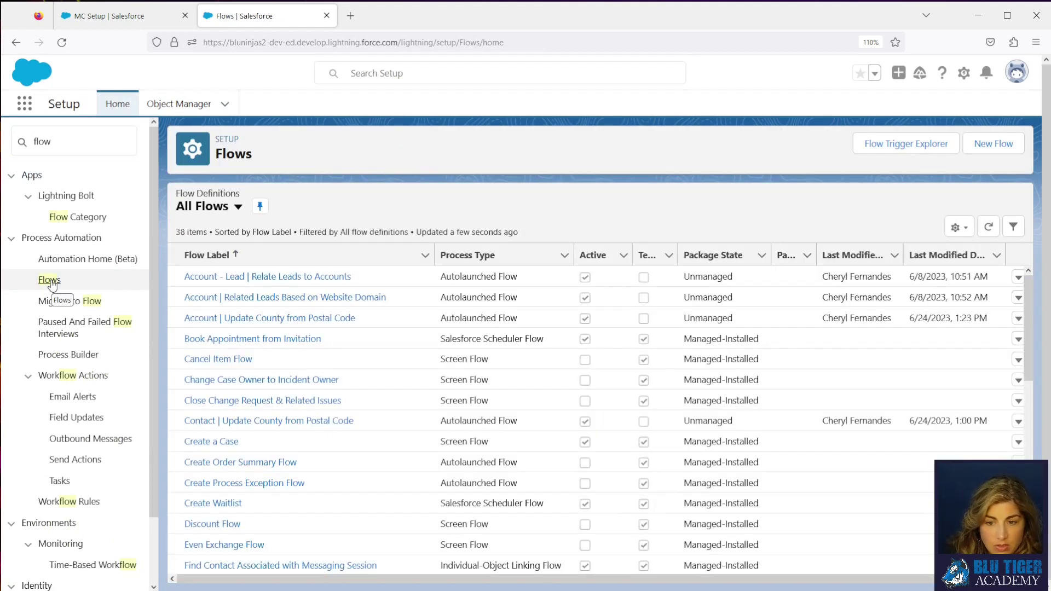
# Open version 1 of the MC Campaign | Create/Update Campaigns flow in Flow Builder and save it as a new version.
pyautogui.scroll(-5, 386, 331)
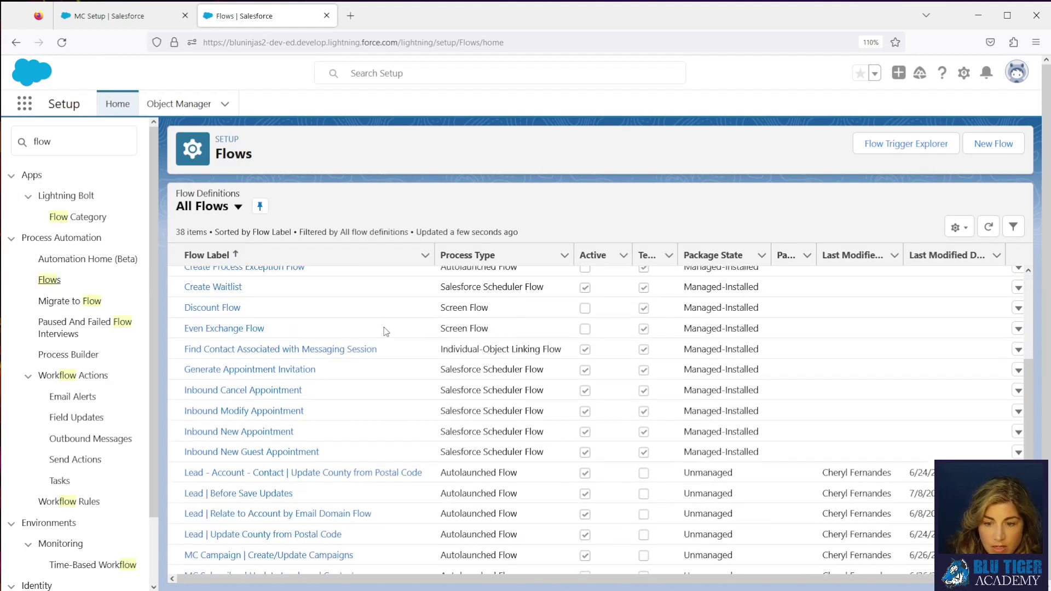
pyautogui.scroll(-1, 385, 331)
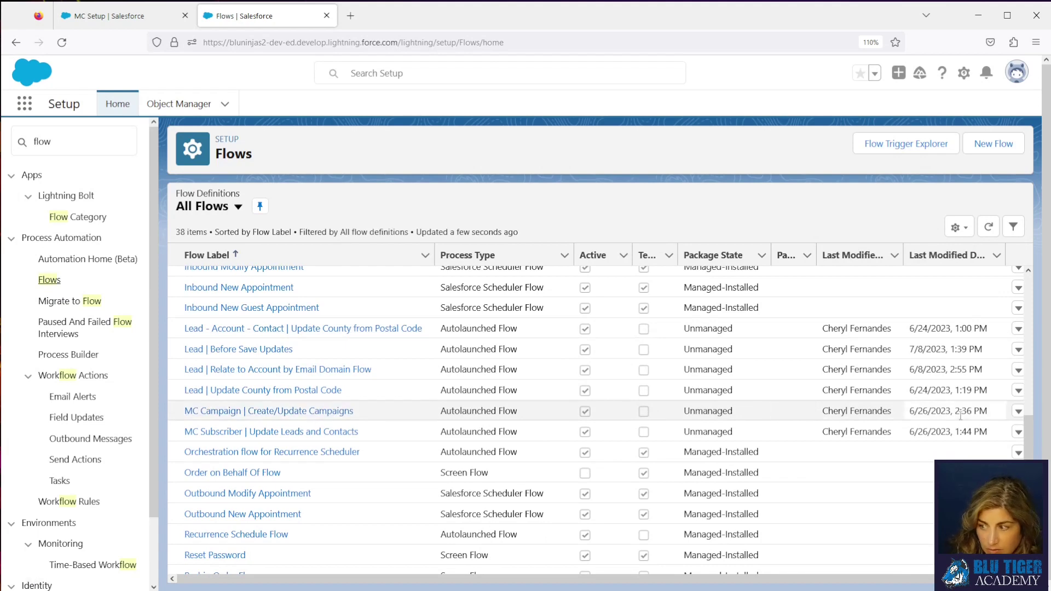
pyautogui.click(1018, 414)
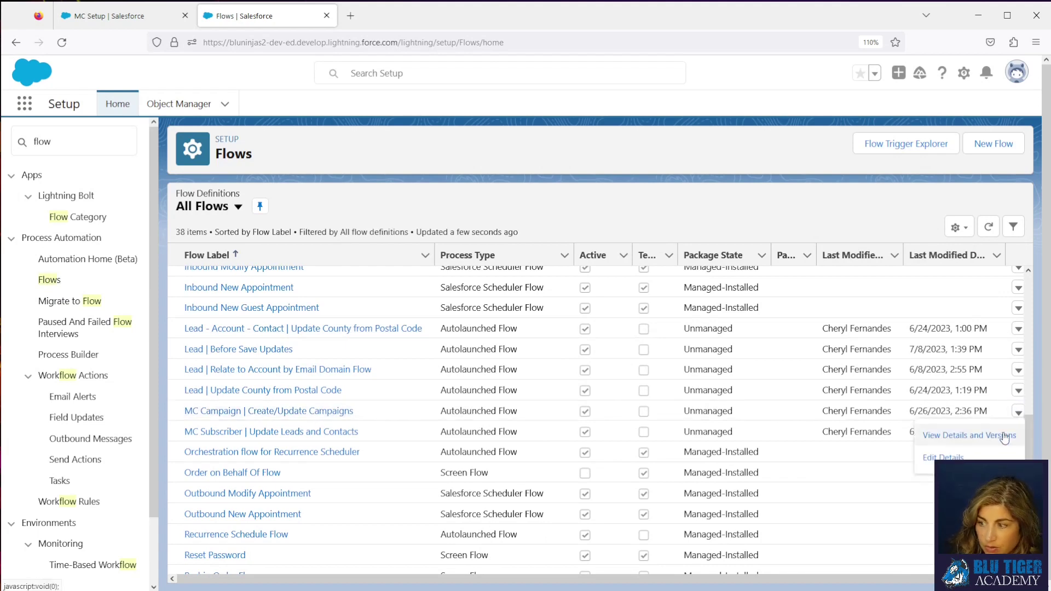
pyautogui.click(1004, 437)
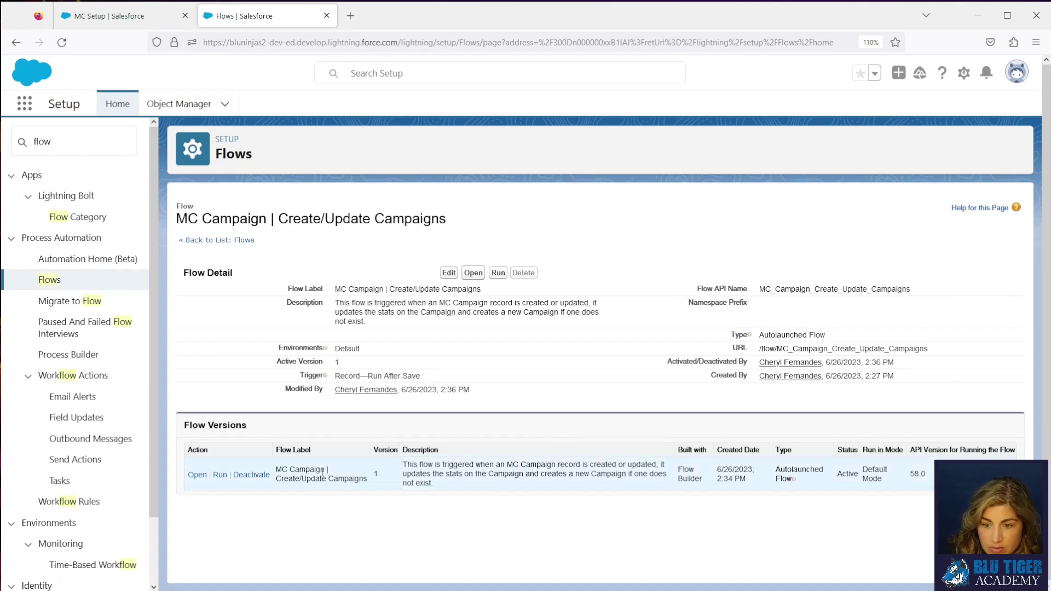
pyautogui.click(197, 475)
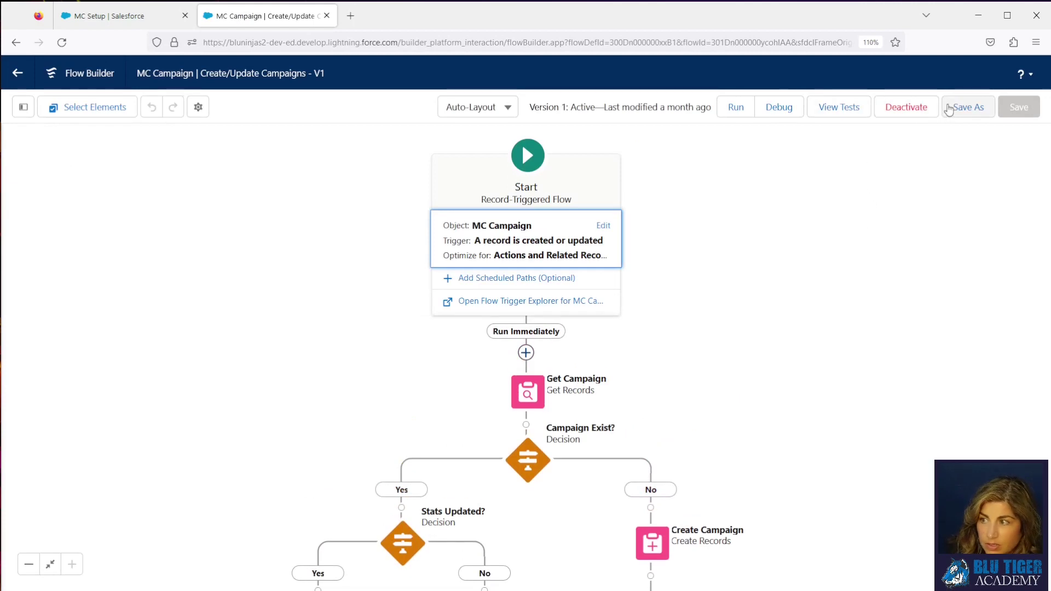
pyautogui.click(949, 107)
pyautogui.click(759, 427)
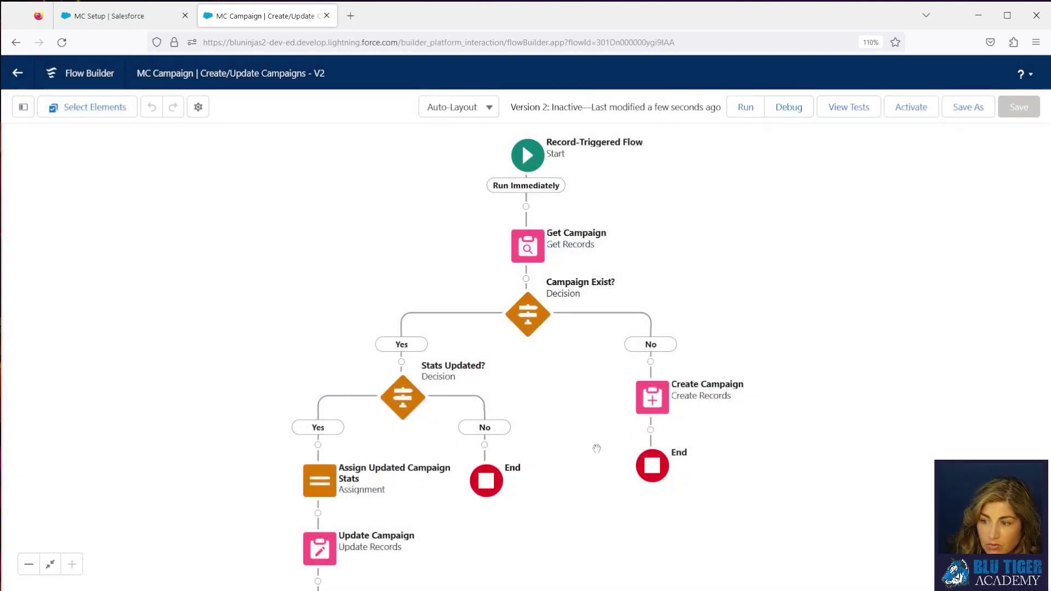
# Edit the Create Campaign element to manually assign variables for storing the campaign ID.
pyautogui.doubleClick(653, 398)
pyautogui.scroll(-10, 504, 375)
pyautogui.scroll(-5, 504, 375)
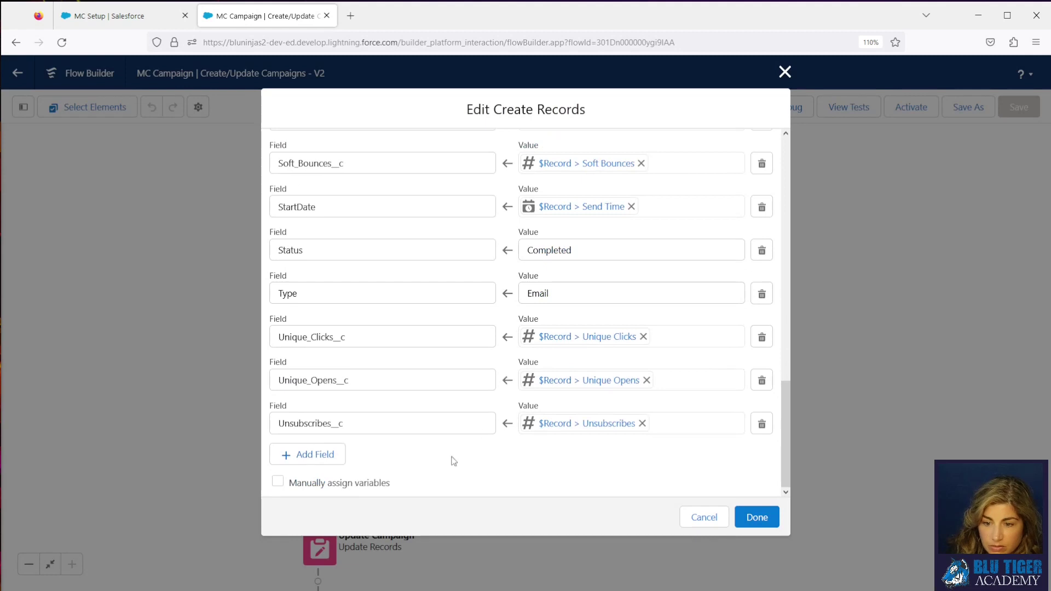
pyautogui.click(278, 482)
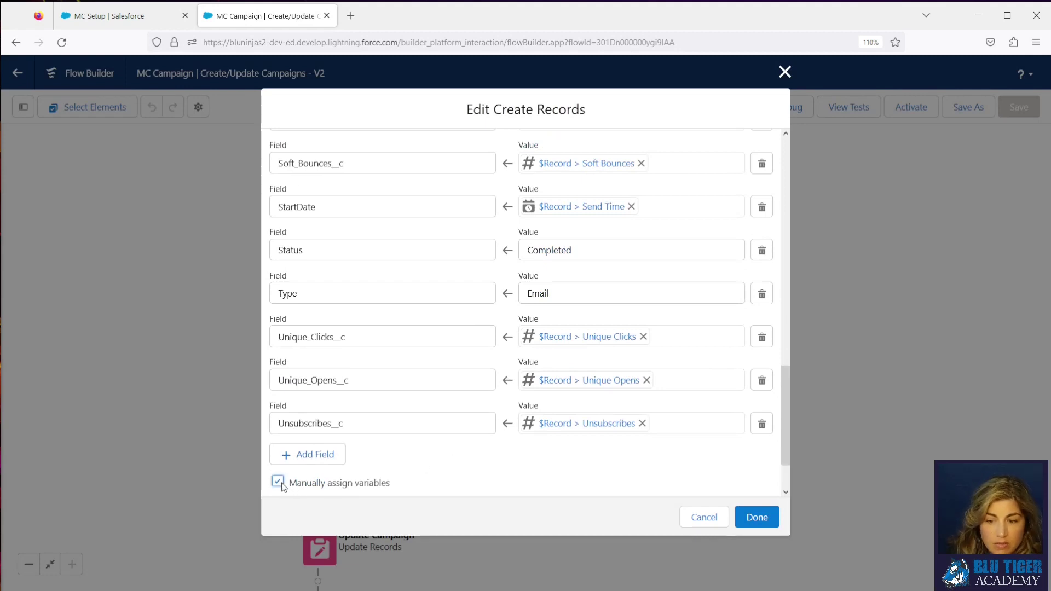
pyautogui.scroll(-2, 409, 472)
pyautogui.click(400, 473)
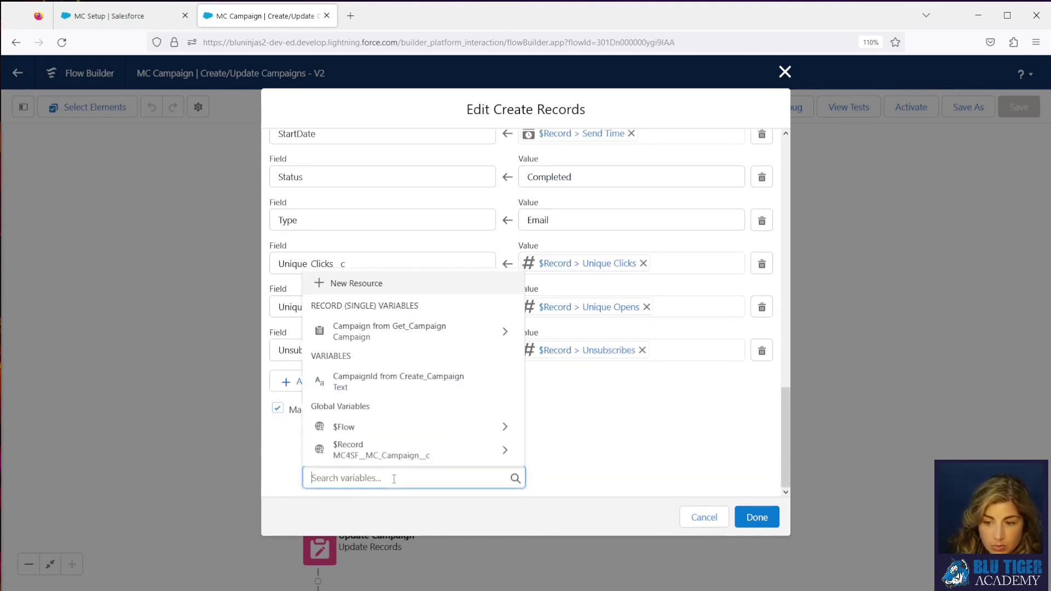
# Create a Text variable named varCampaignId to store the campaign ID and finish editing the Create Campaign element.
pyautogui.click(376, 282)
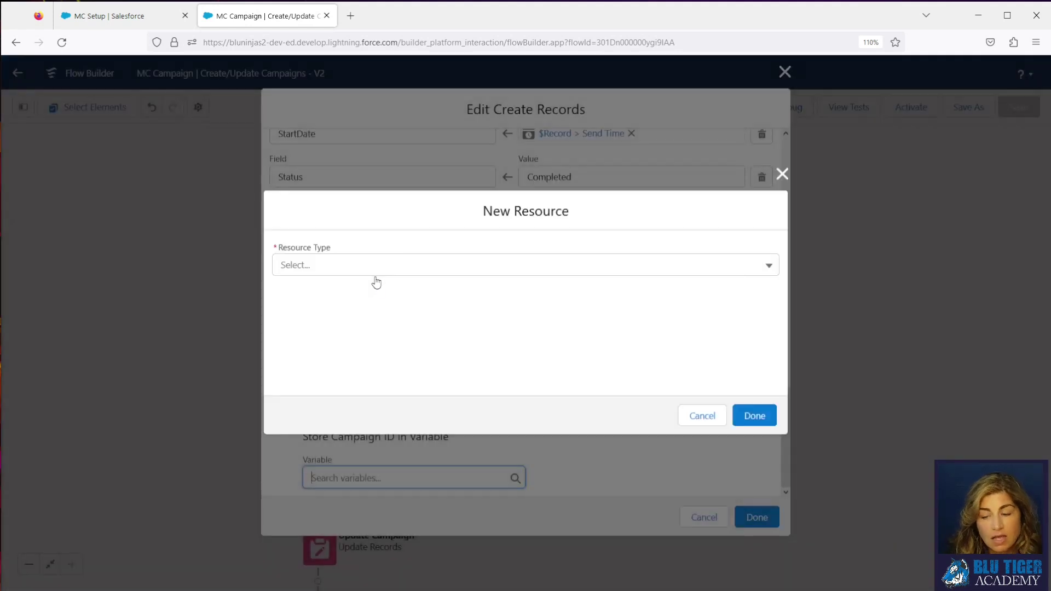
pyautogui.click(342, 268)
pyautogui.click(339, 296)
pyautogui.click(335, 291)
pyautogui.write('varCam')
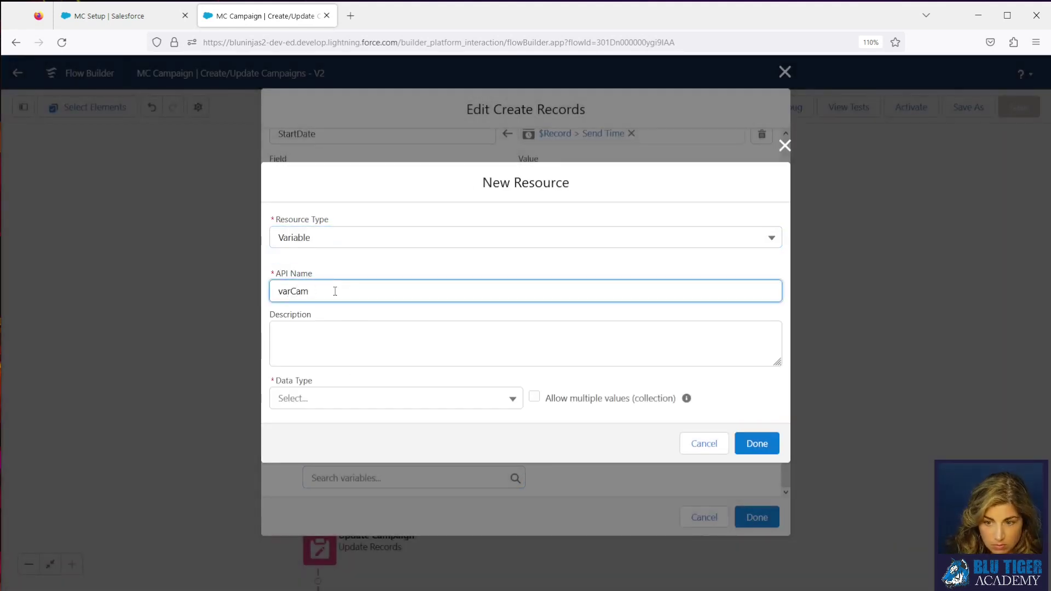
pyautogui.write('pagign')
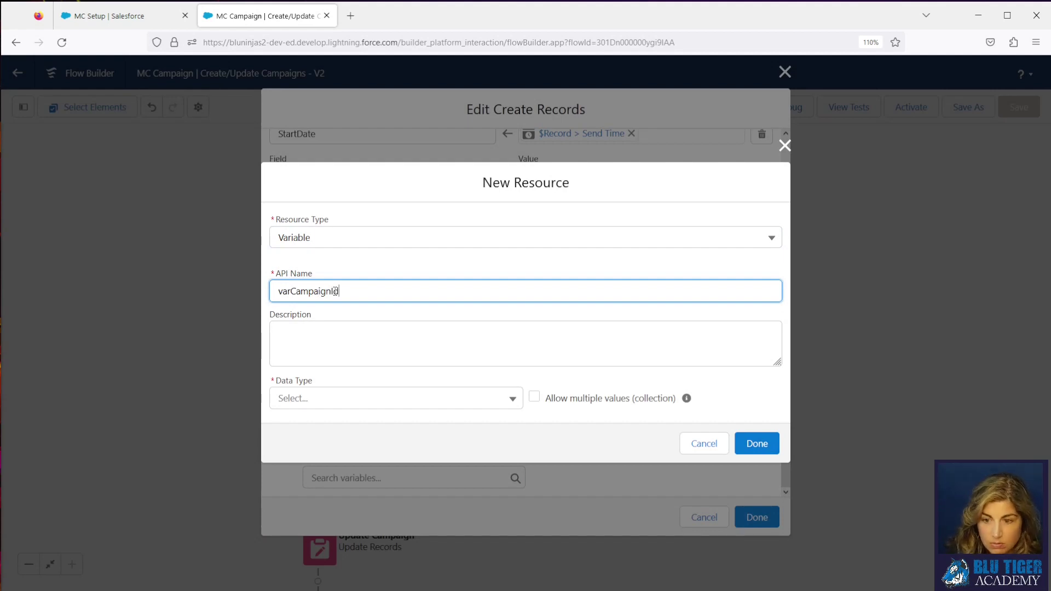
pyautogui.write('Id')
pyautogui.click(360, 408)
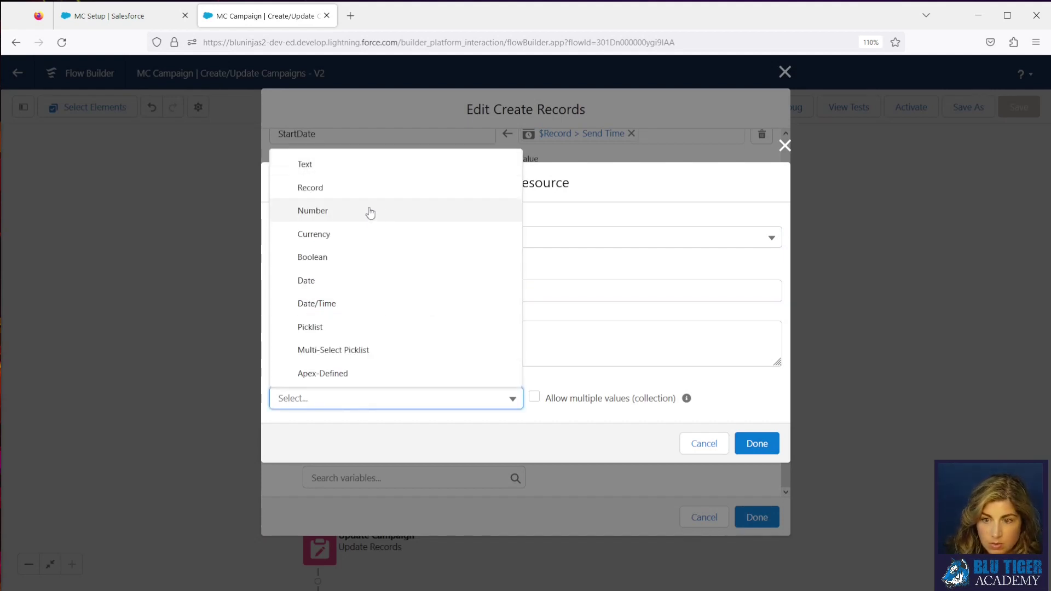
pyautogui.click(392, 167)
pyautogui.click(756, 484)
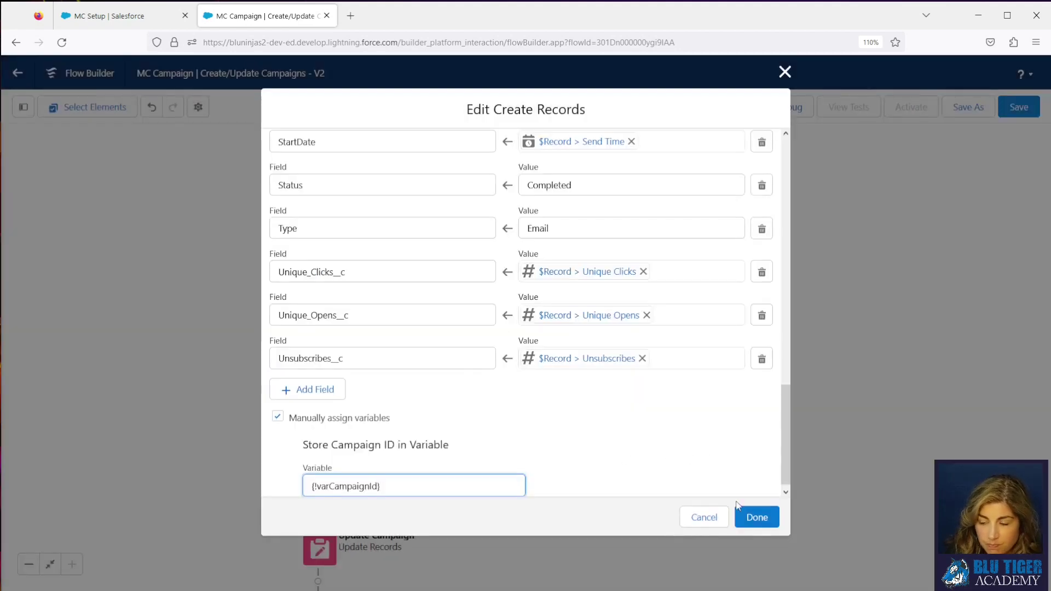
pyautogui.click(750, 517)
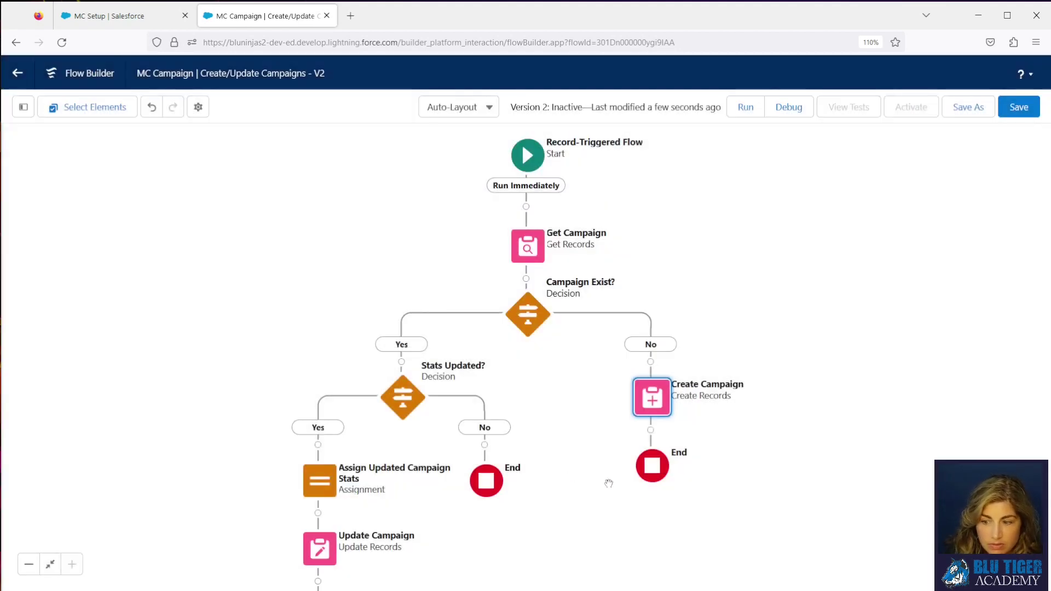
# Add an Update Triggering Record element after Create Campaign, labelled Update MC Campaign.
pyautogui.click(651, 430)
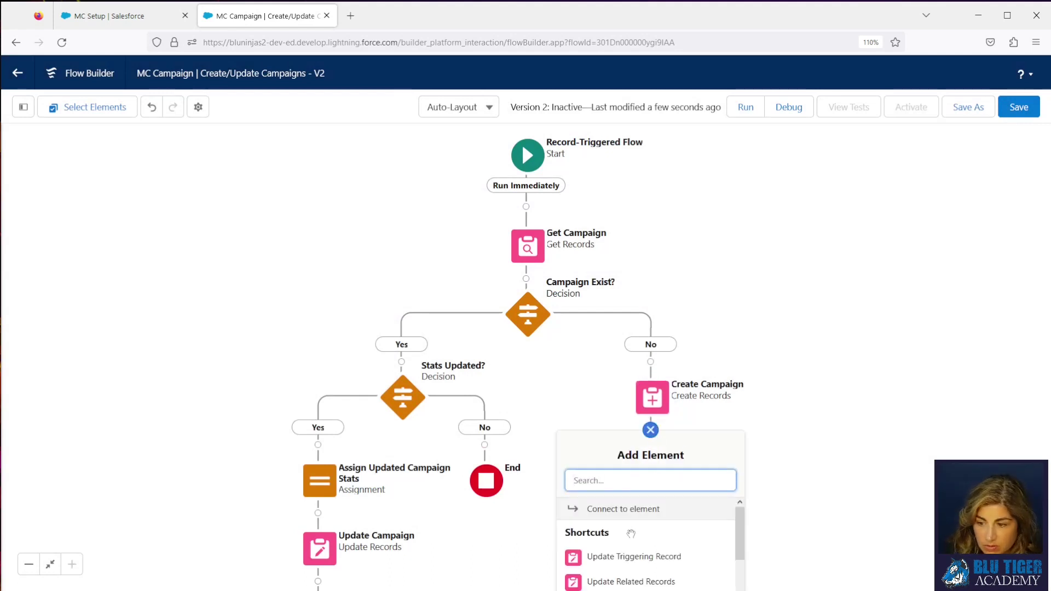
pyautogui.scroll(-2, 628, 559)
pyautogui.scroll(2, 629, 563)
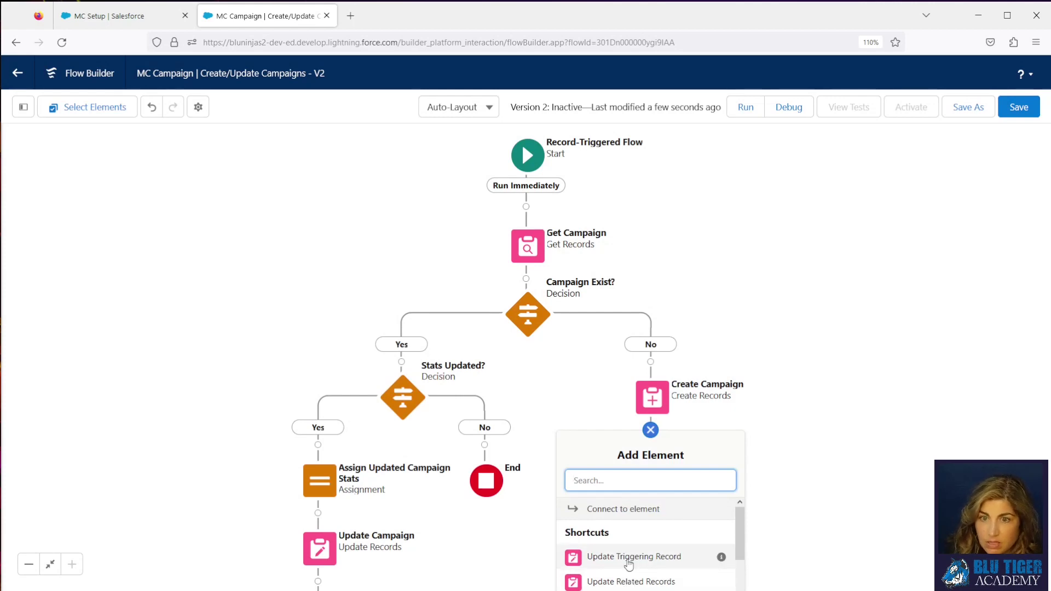
pyautogui.click(628, 563)
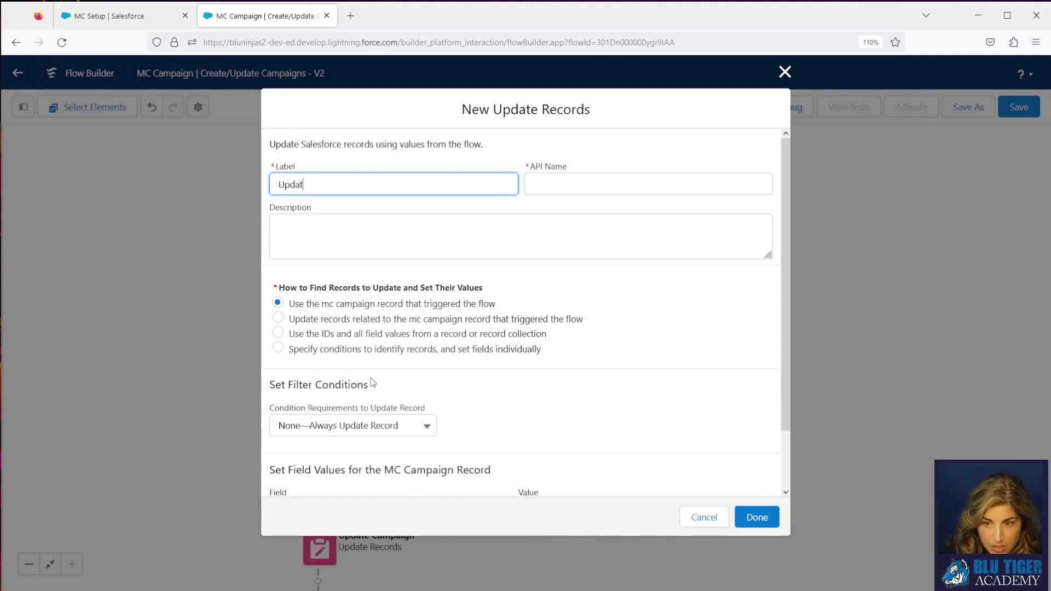
pyautogui.write('Update MC Campaign')
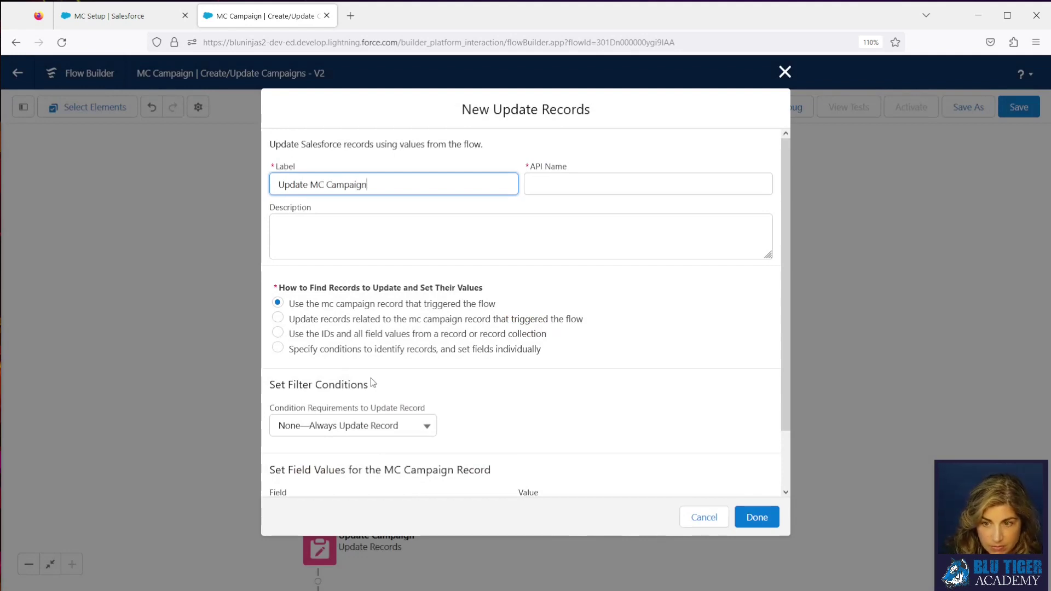
pyautogui.press('Tab')
pyautogui.scroll(-2, 356, 355)
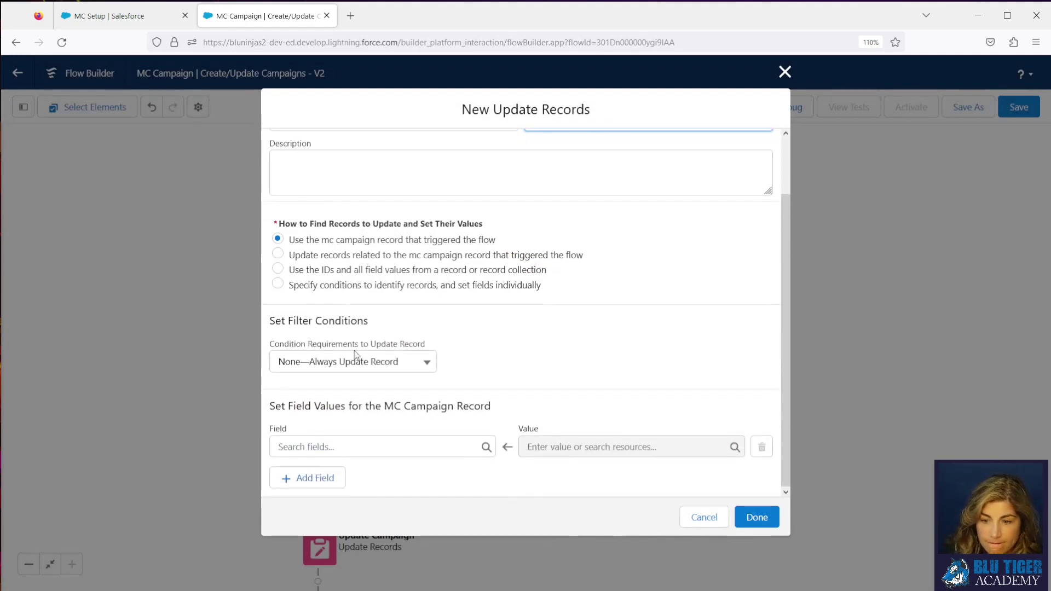
# Set the MC Campaign record's Campaign__c field to varCampaignId and finish the update element.
pyautogui.click(329, 447)
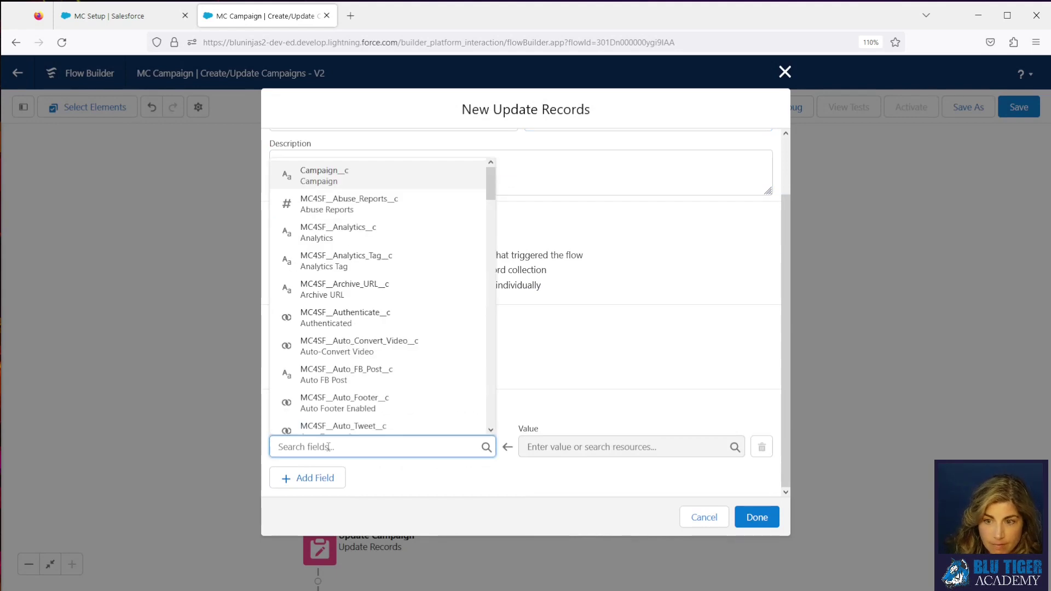
pyautogui.click(347, 174)
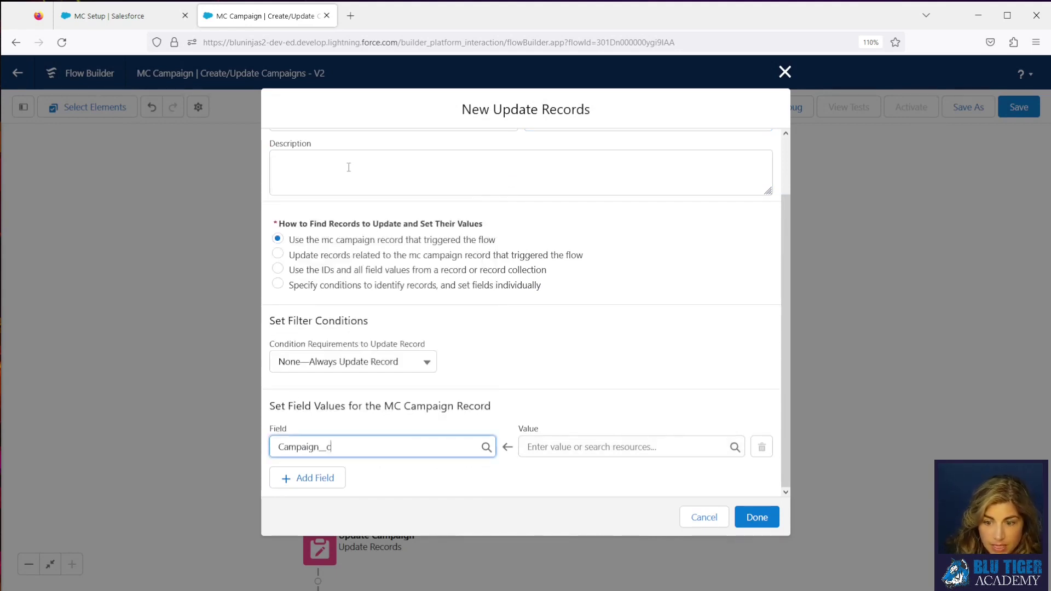
pyautogui.click(544, 446)
pyautogui.write('var')
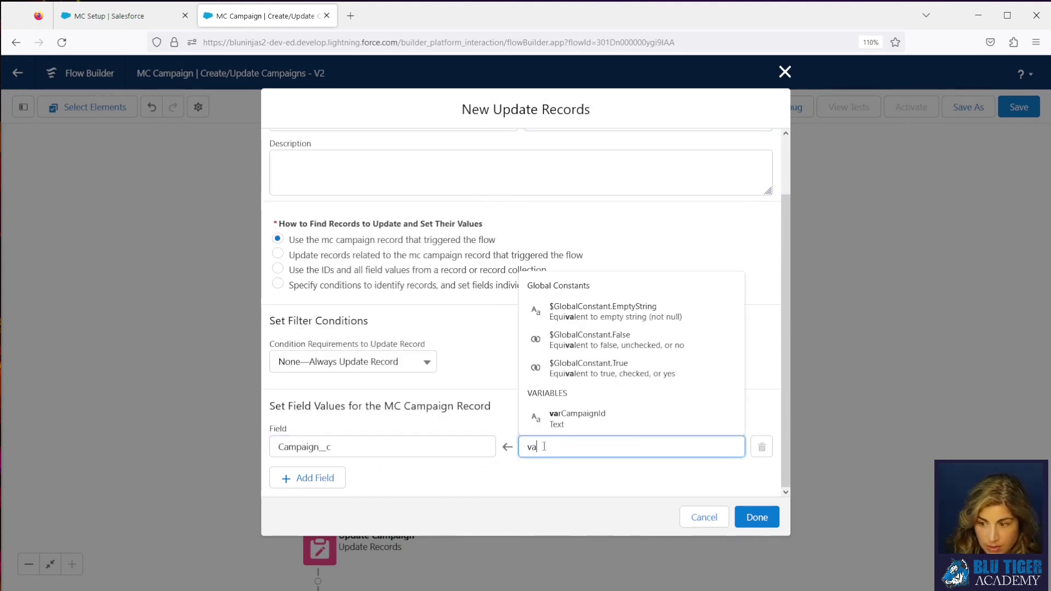
pyautogui.click(559, 349)
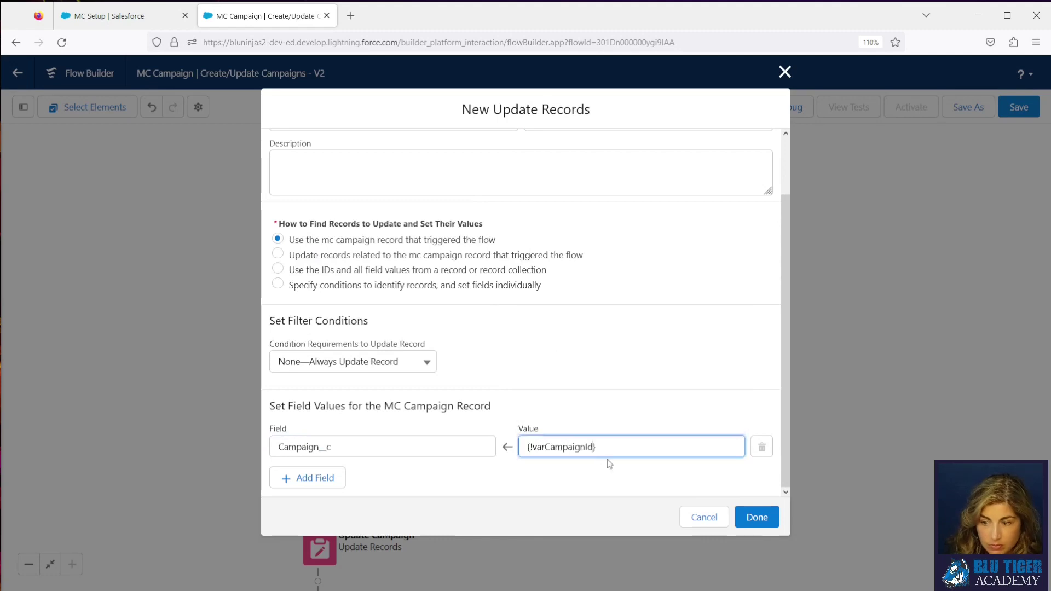
pyautogui.click(753, 521)
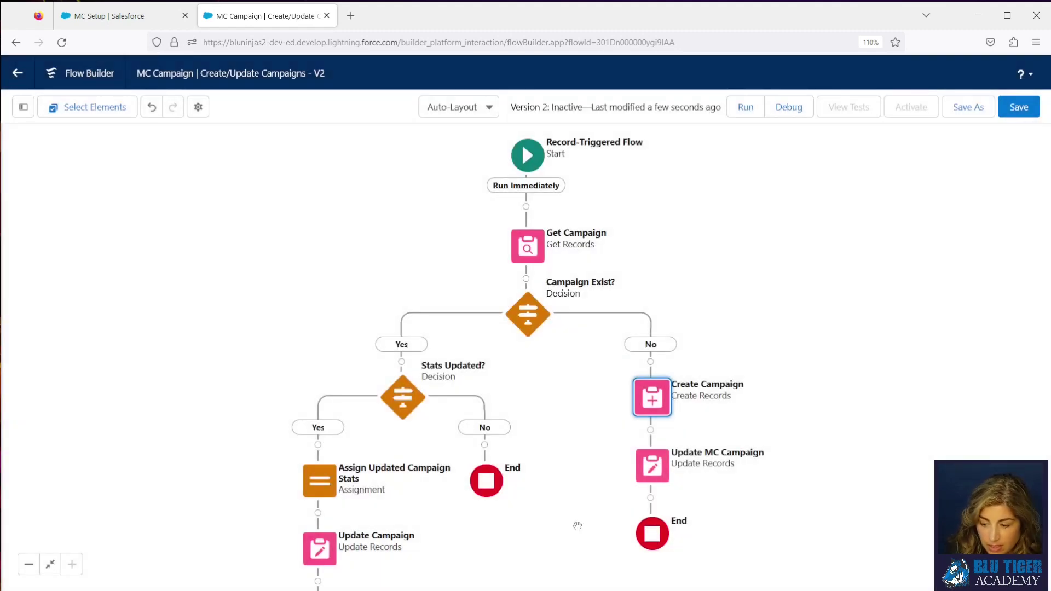
# Save and activate version 2 of the flow, and exit Flow Builder.
pyautogui.click(1009, 109)
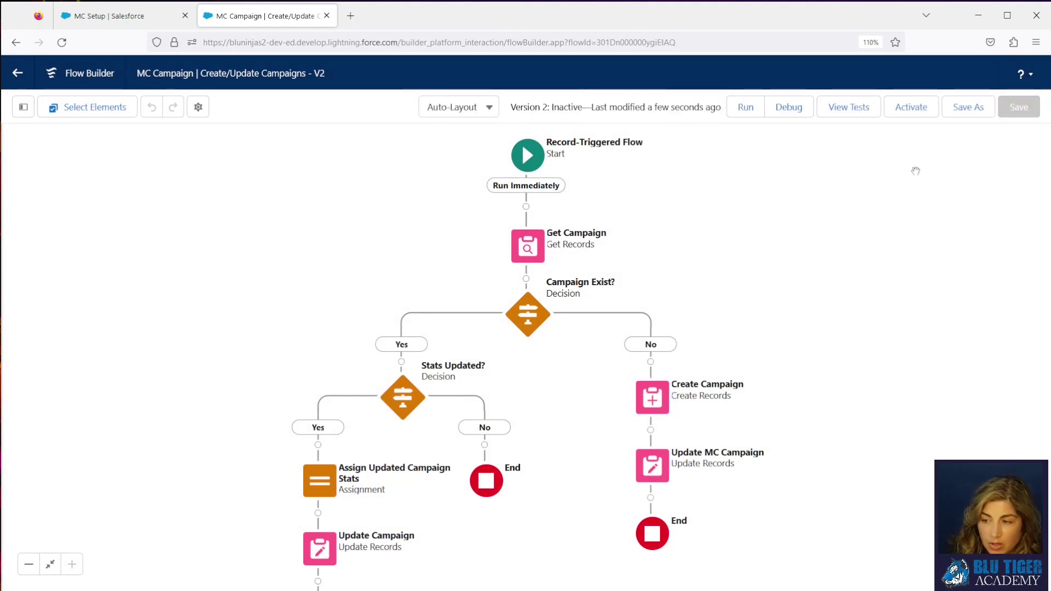
pyautogui.click(914, 112)
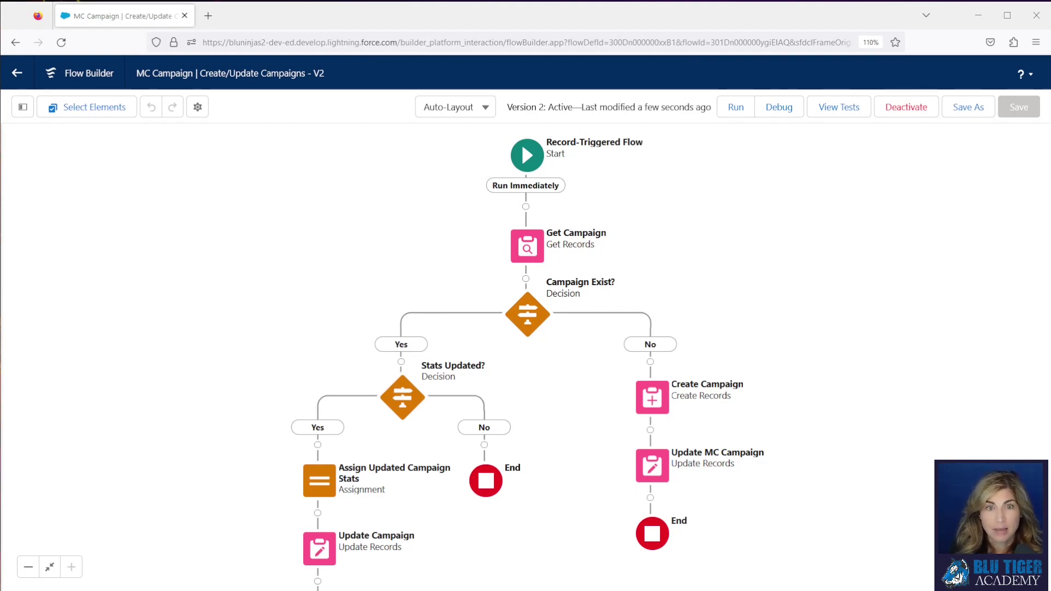
pyautogui.click(19, 73)
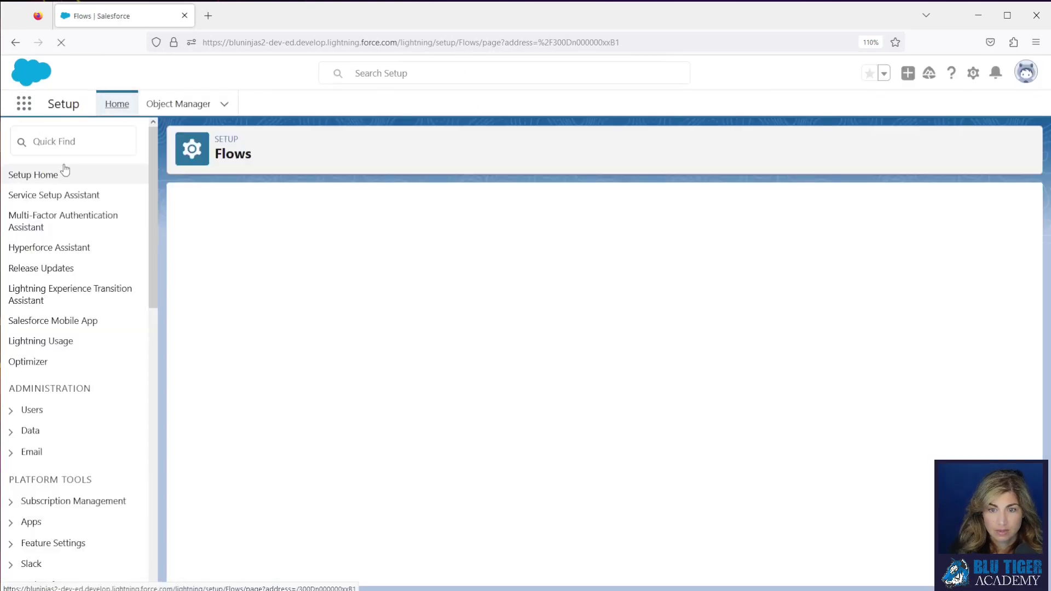
# Search Setup for "apex class", open Apex Classes and start a new class with the copied MCSubscriberActivityTriggerHandler code pasted in.
pyautogui.click(65, 142)
pyautogui.write('apex class')
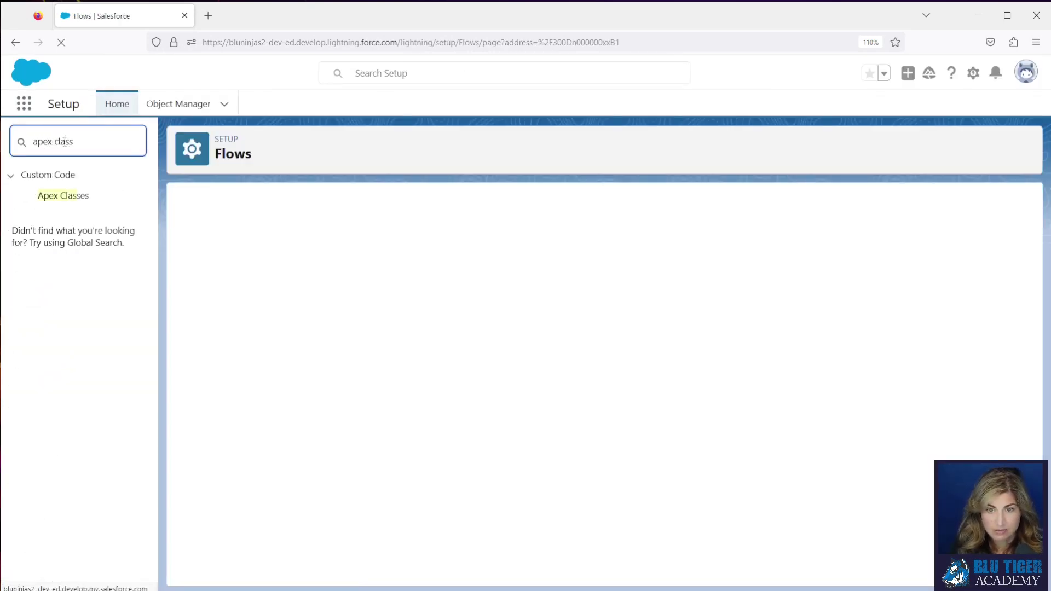
pyautogui.click(71, 203)
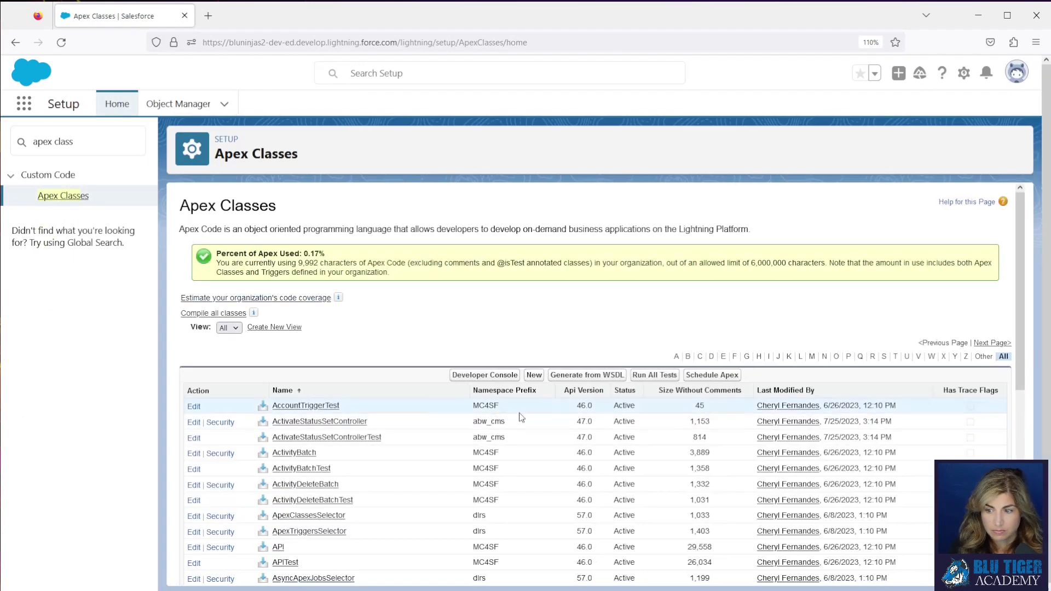
pyautogui.click(534, 375)
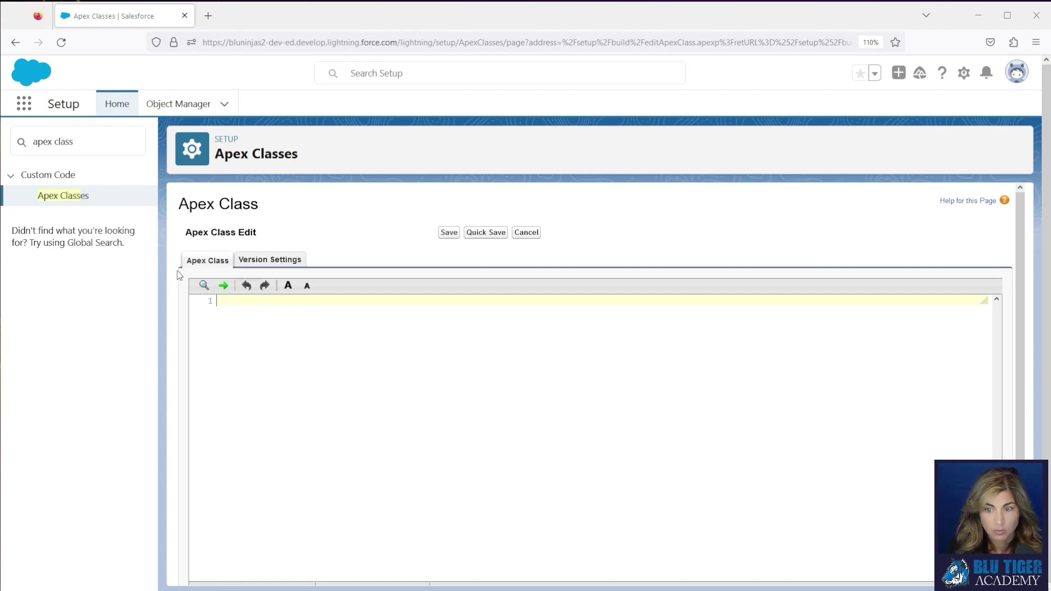
pyautogui.hotkey('ctrl', 'v')
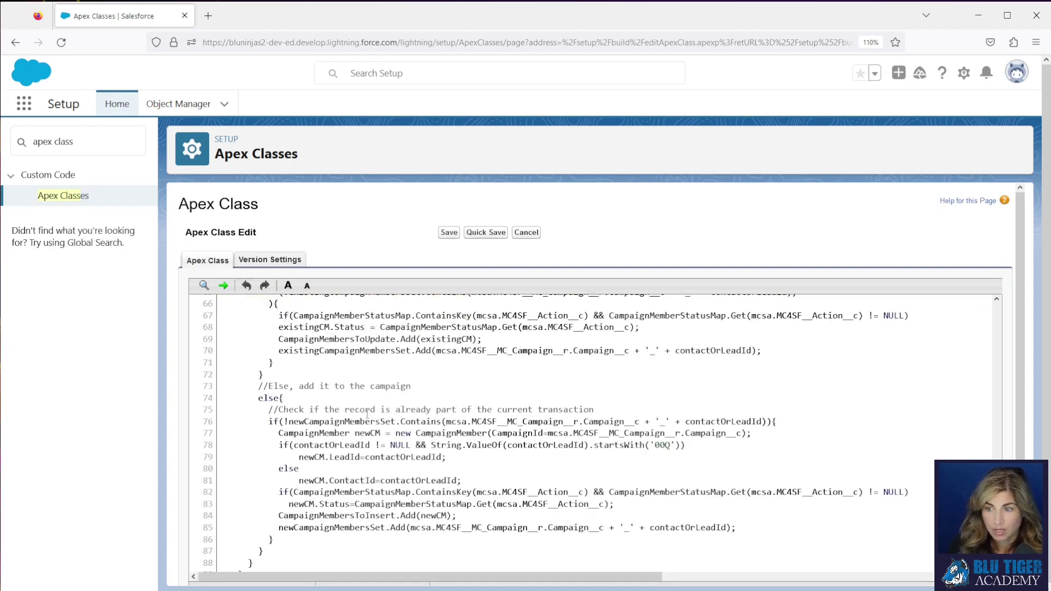
# Review the campaign member status mappings in the class code, comparing the Mailchimp actions with their member statuses.
pyautogui.scroll(20, 367, 413)
pyautogui.scroll(-3, 417, 410)
pyautogui.moveTo(239, 383); pyautogui.dragTo(488, 436)
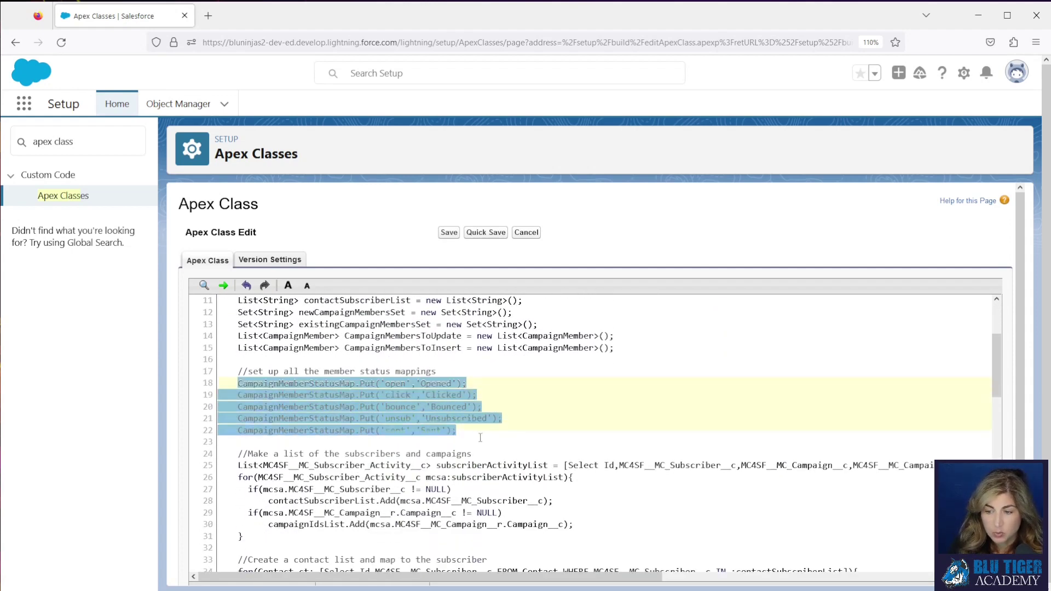
pyautogui.click(471, 435)
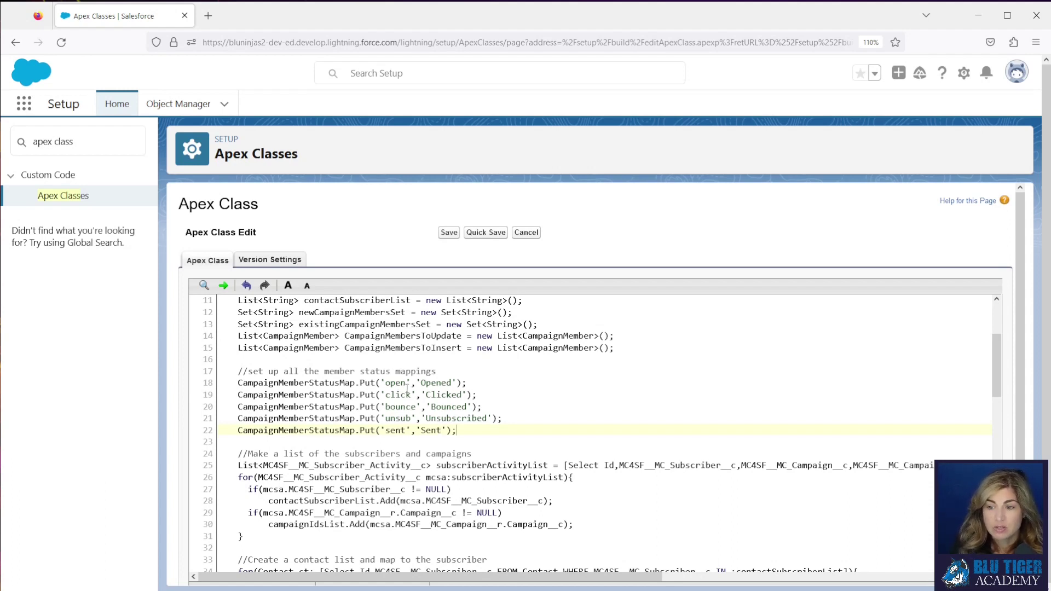
pyautogui.moveTo(406, 384); pyautogui.dragTo(388, 386)
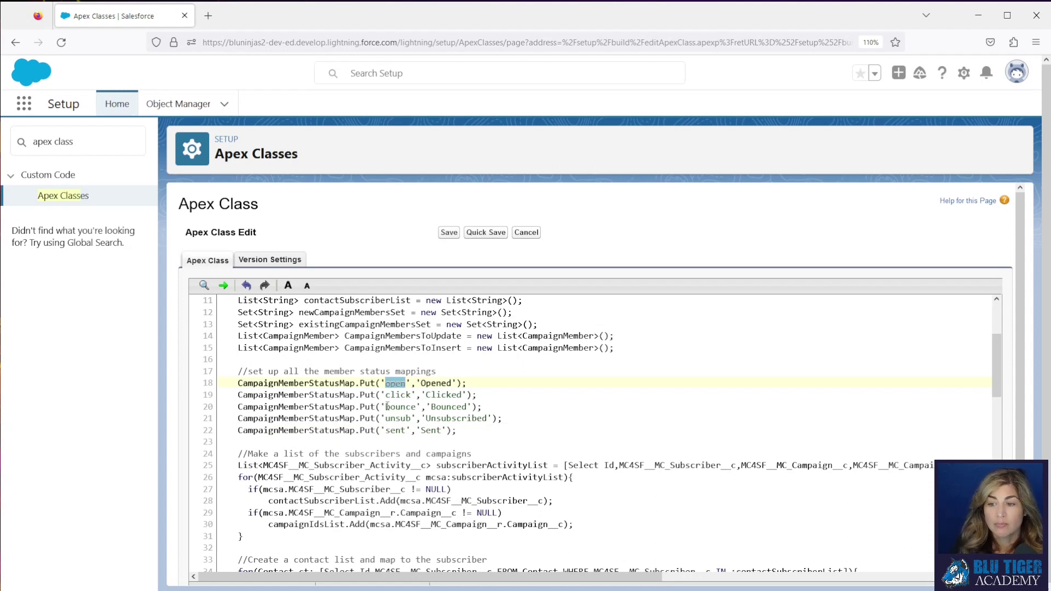
pyautogui.doubleClick(435, 383)
pyautogui.click(443, 418)
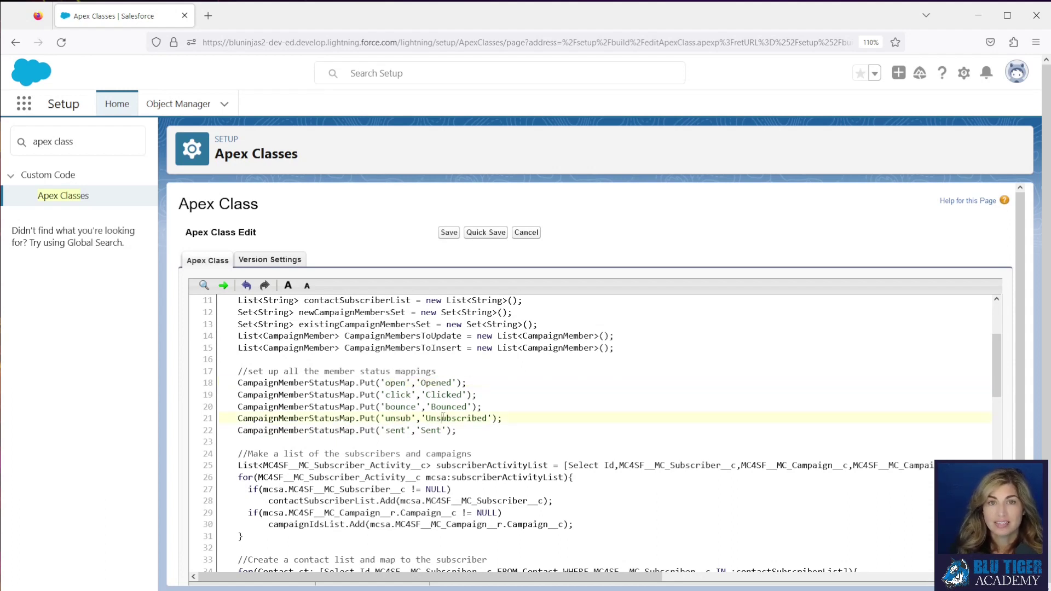
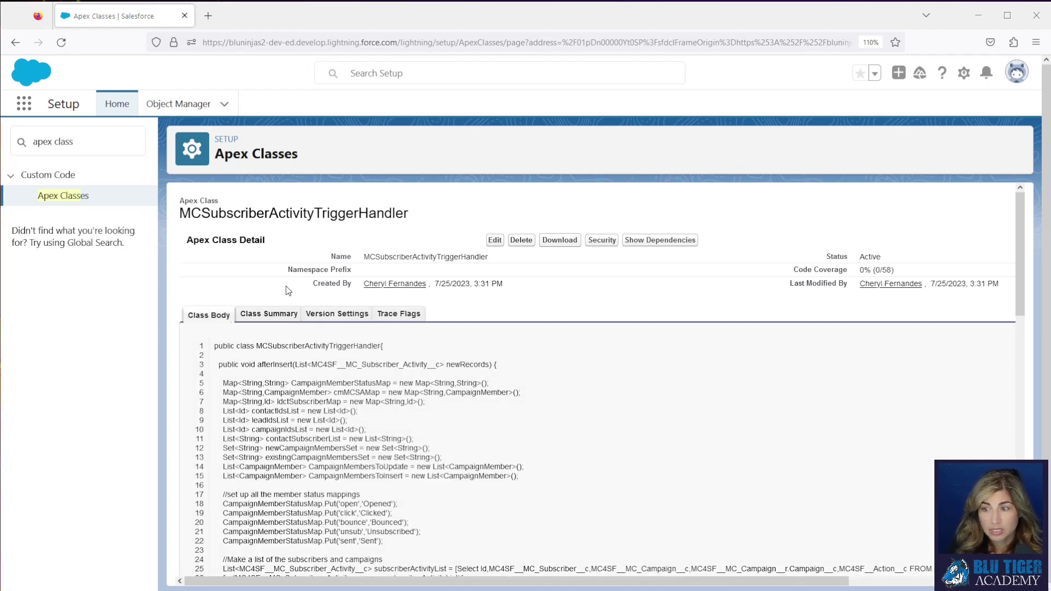
# Create another Apex class from the copied MCSubscriberActivityTriggerHandler_Test code and save it.
pyautogui.click(73, 197)
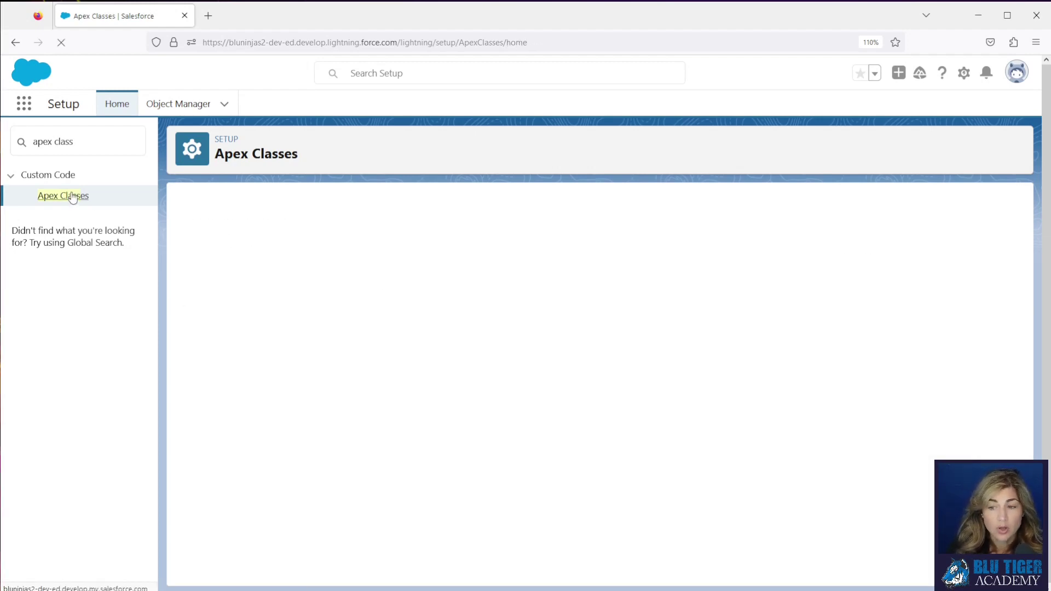
pyautogui.click(529, 375)
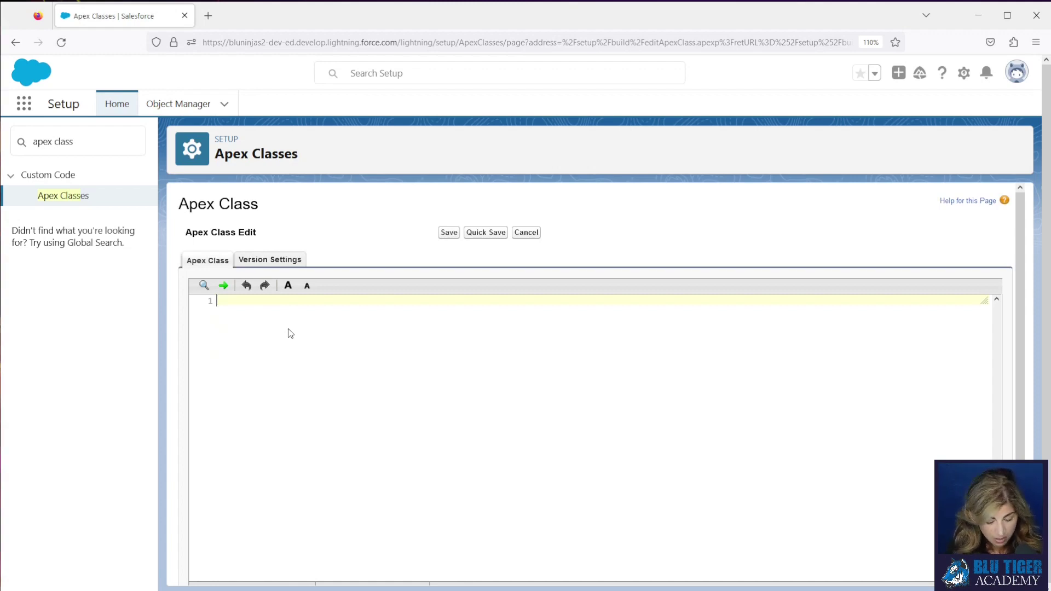
pyautogui.hotkey('ctrl', 'v')
pyautogui.scroll(6, 365, 345)
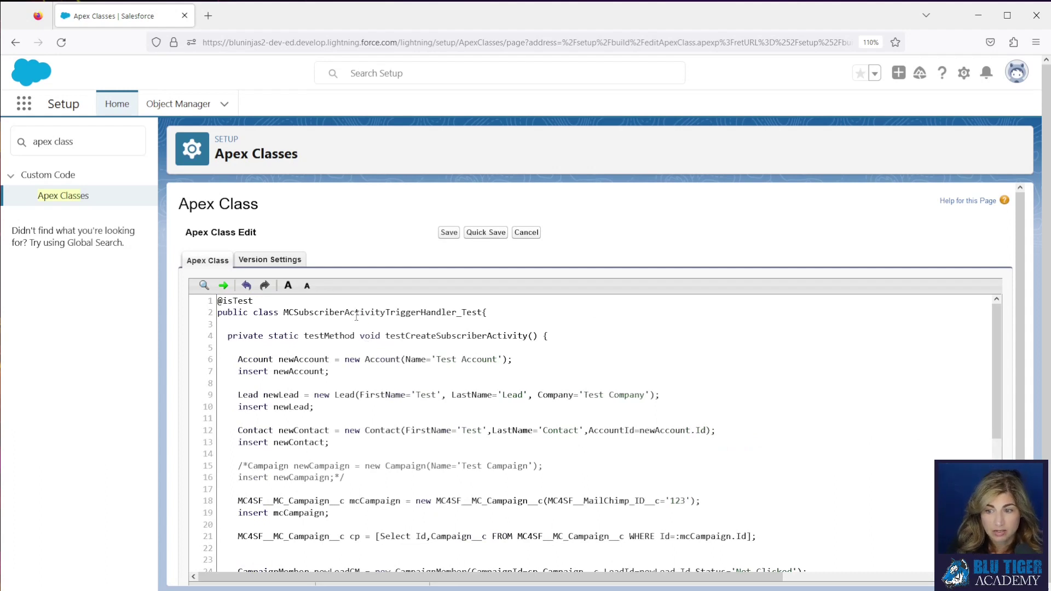
pyautogui.click(448, 233)
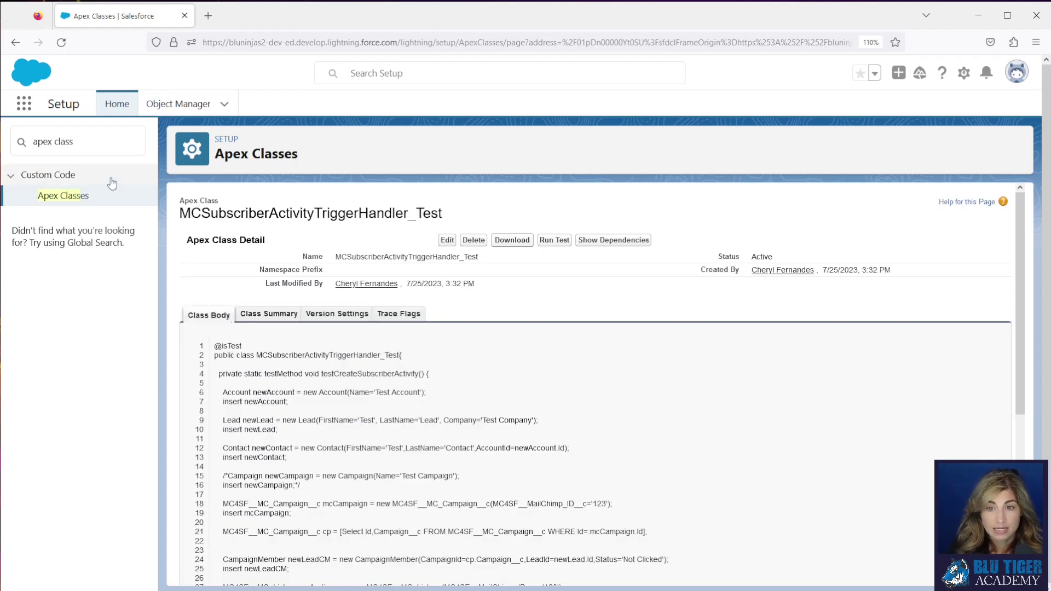
# Search Setup for "apex trigger" and open Apex Triggers.
pyautogui.click(92, 141)
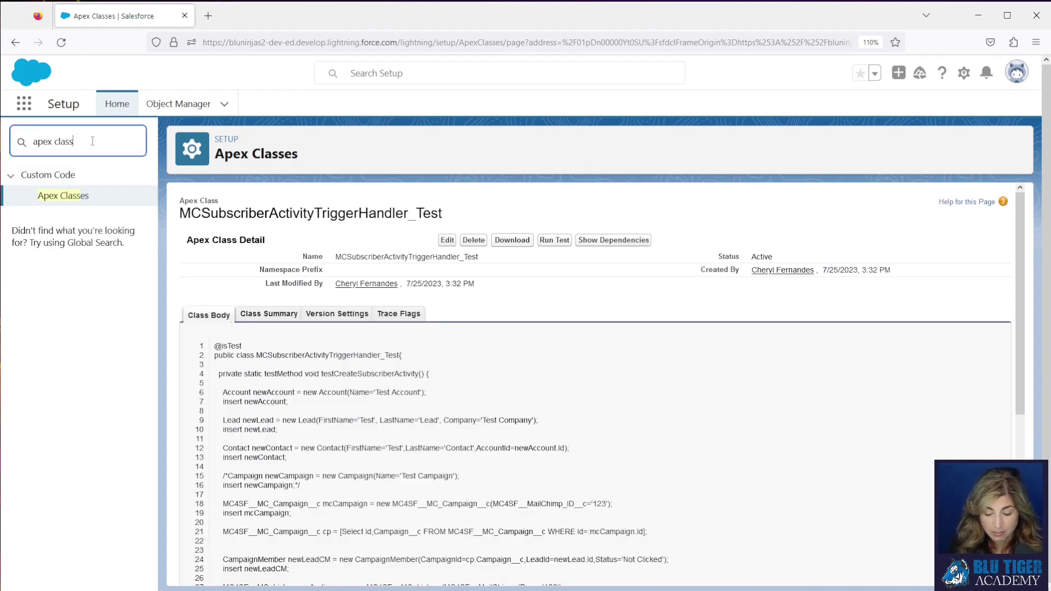
pyautogui.press('BackSpace')
pyautogui.press('BackSpace')
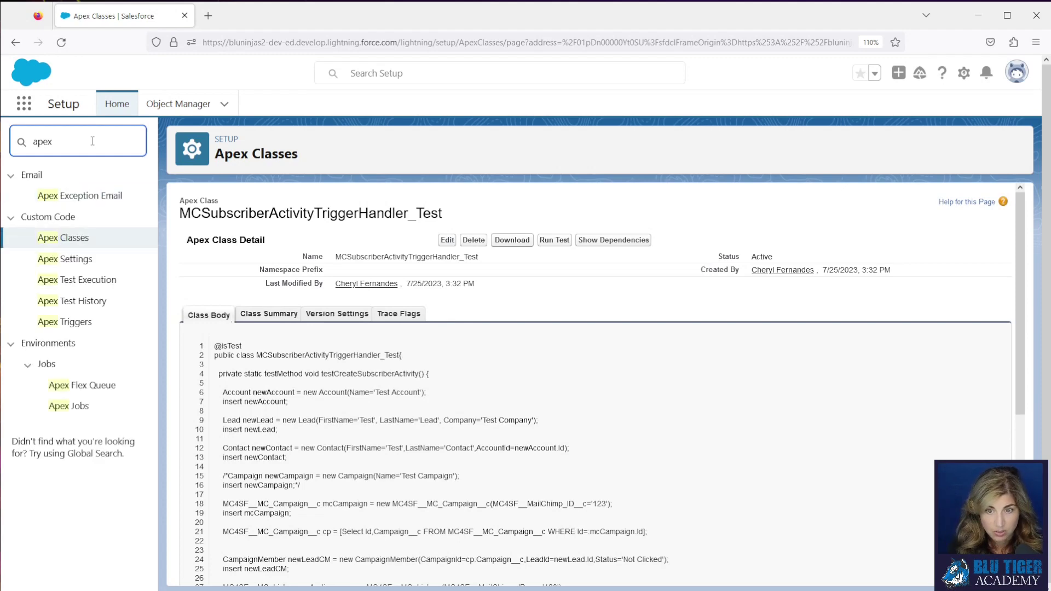
pyautogui.write('trigger')
pyautogui.click(65, 195)
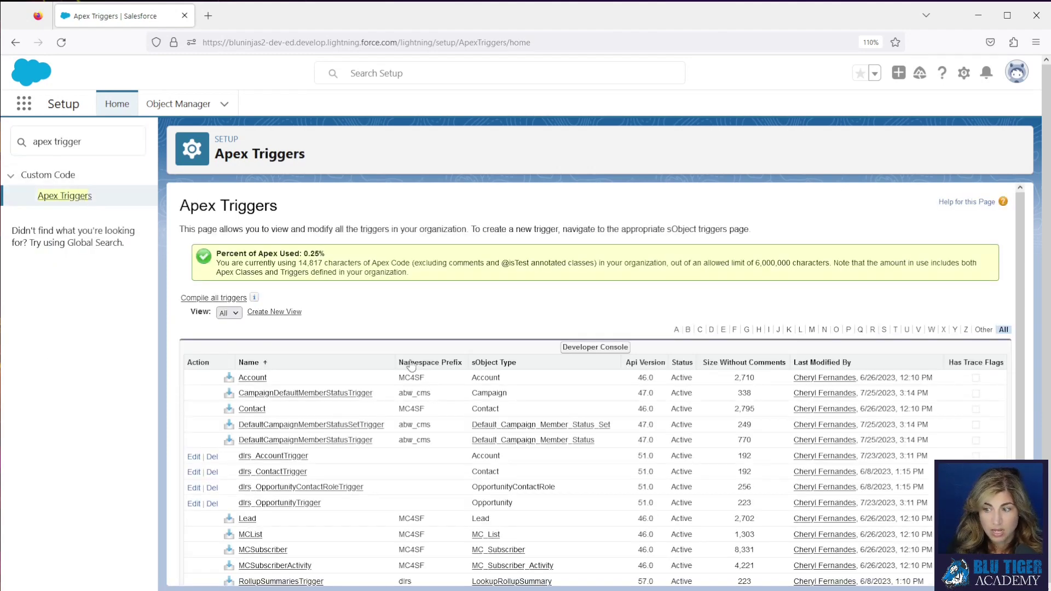
# Start a new Apex trigger in the Developer Console and name it MCSubscriberActivityTrigger.
pyautogui.click(579, 348)
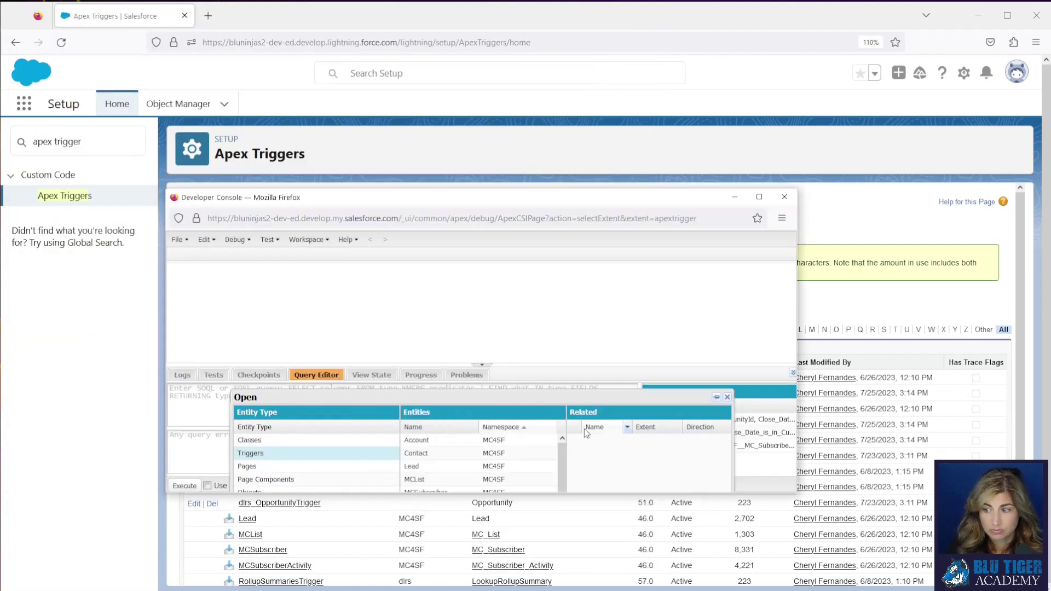
pyautogui.click(727, 397)
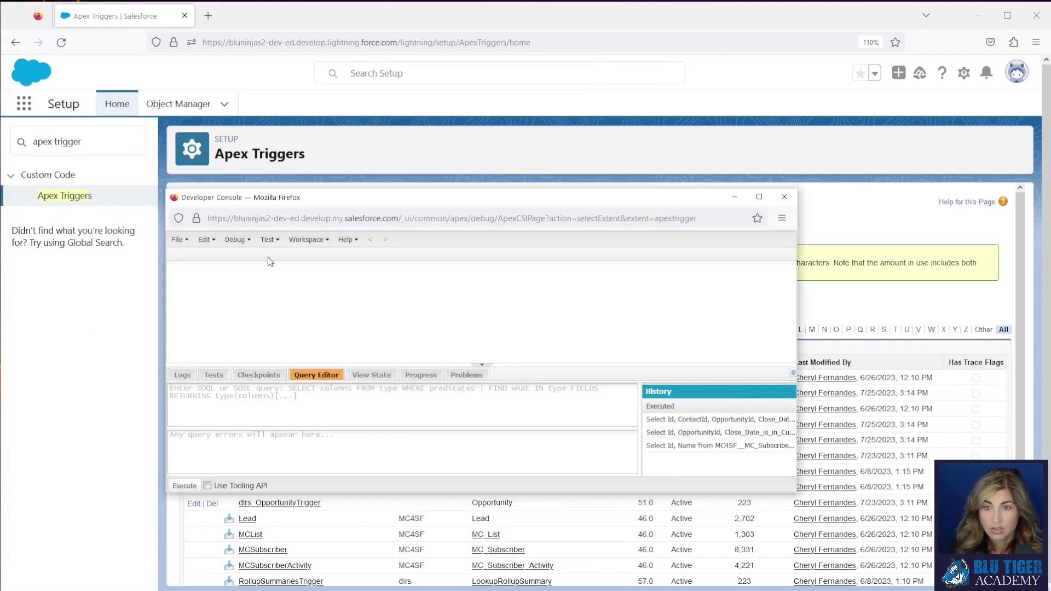
pyautogui.click(179, 239)
pyautogui.moveTo(205, 262)
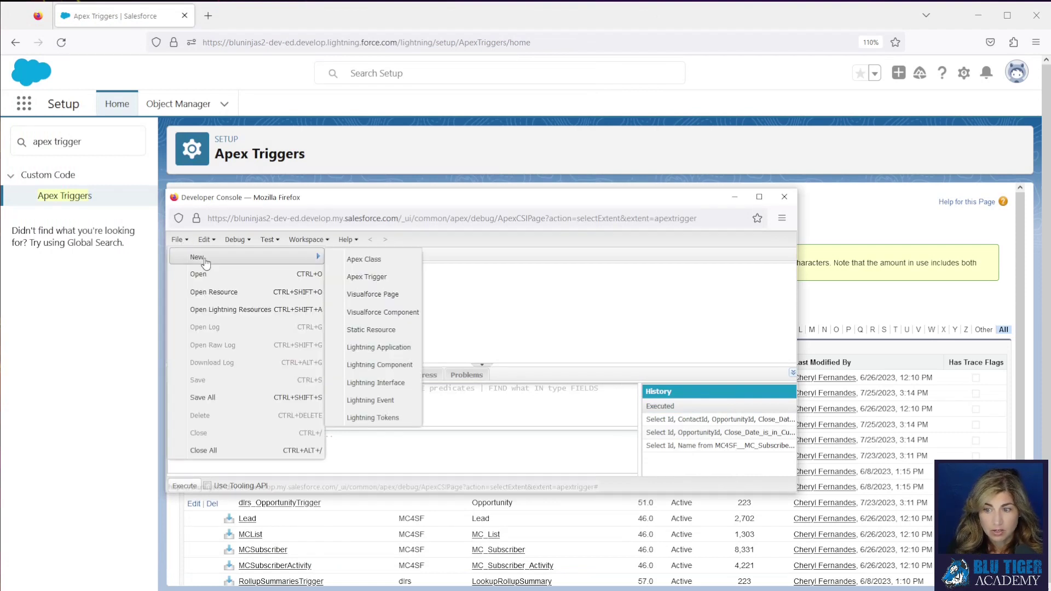
pyautogui.click(368, 277)
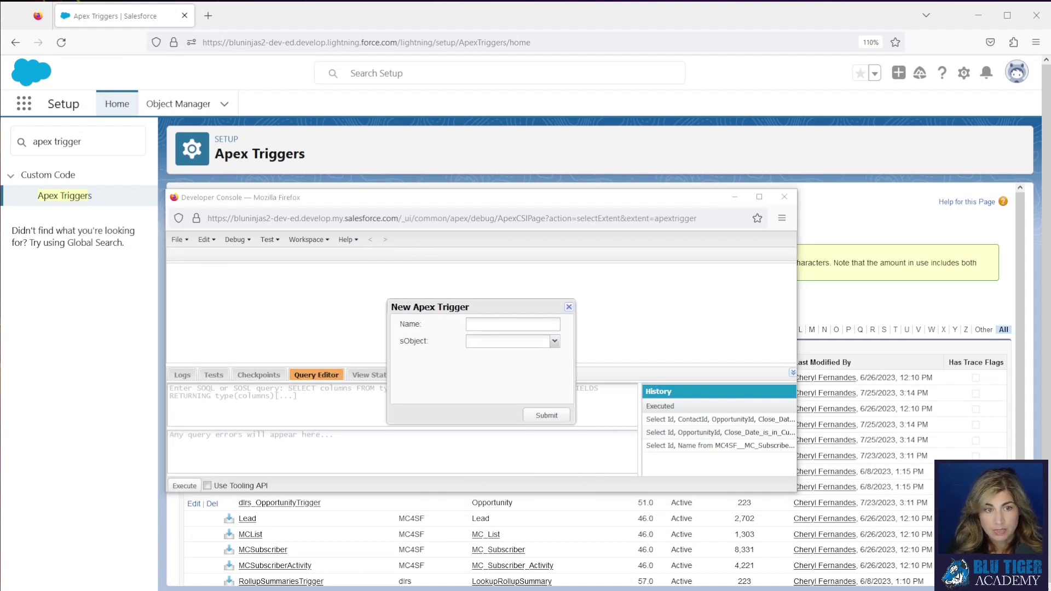
pyautogui.click(481, 325)
pyautogui.write('MCSubscriberActivityTrigger')
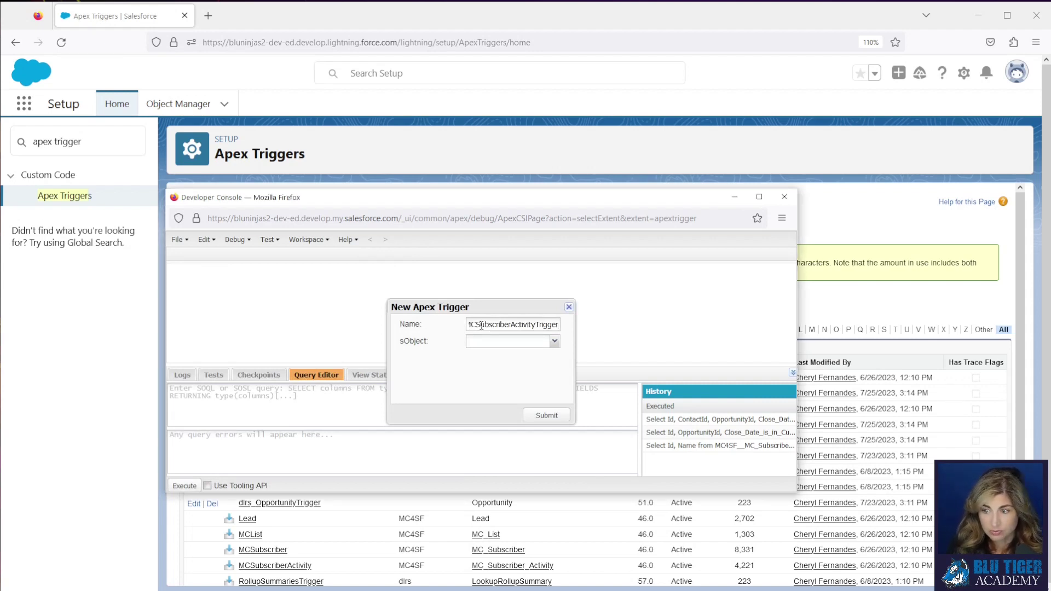
pyautogui.click(555, 341)
pyautogui.scroll(-15, 531, 401)
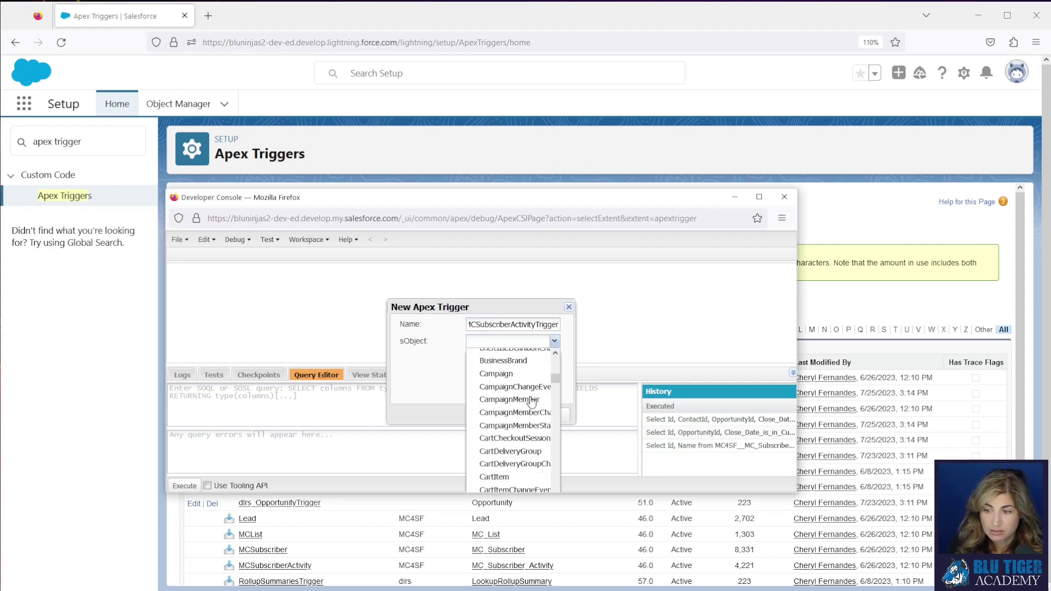
pyautogui.scroll(-20, 531, 401)
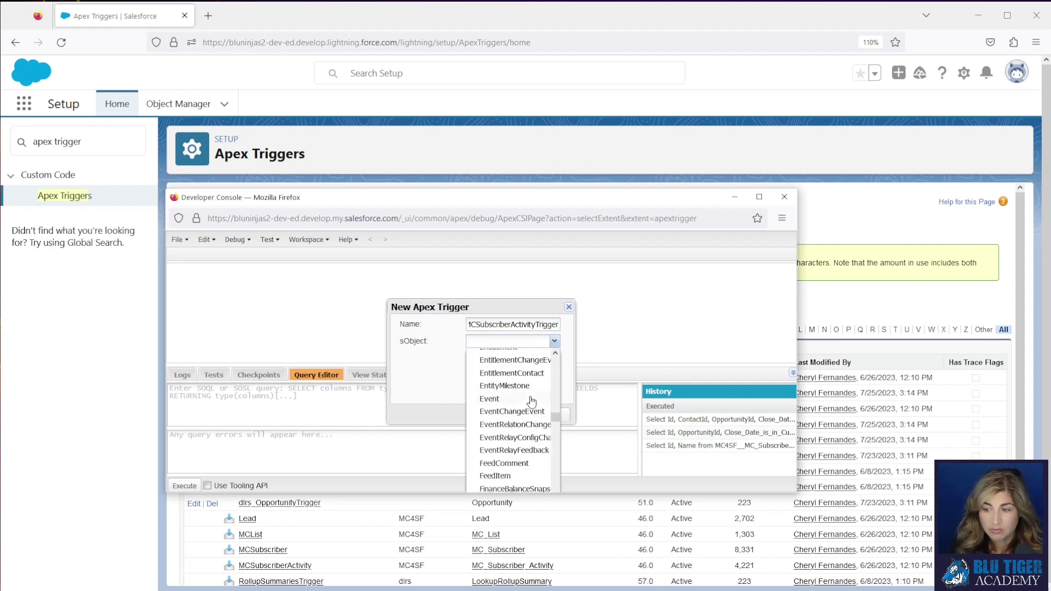
pyautogui.scroll(-1, 531, 402)
pyautogui.scroll(-10, 531, 403)
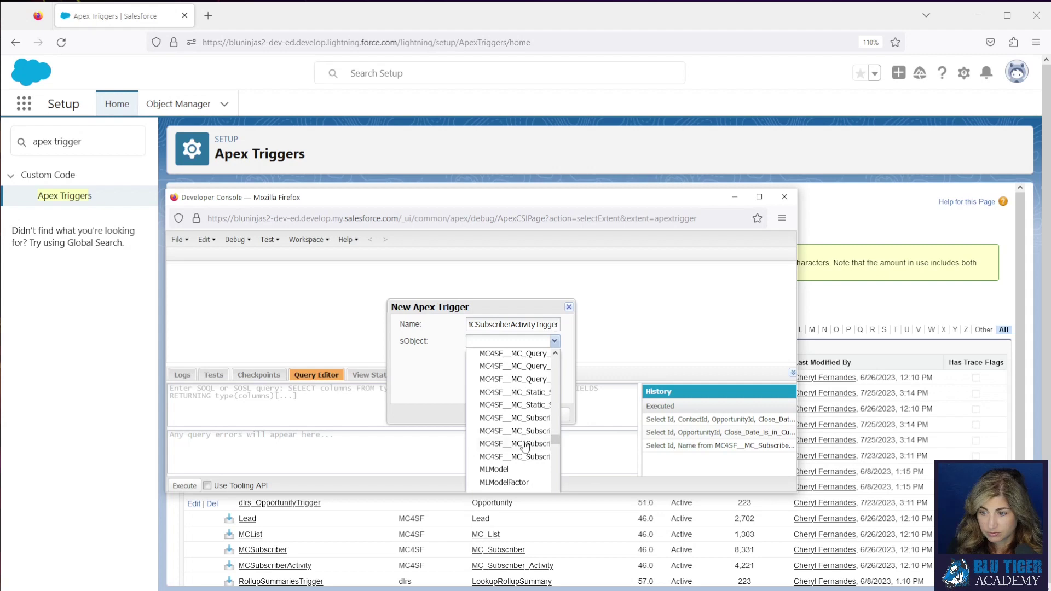
pyautogui.click(525, 444)
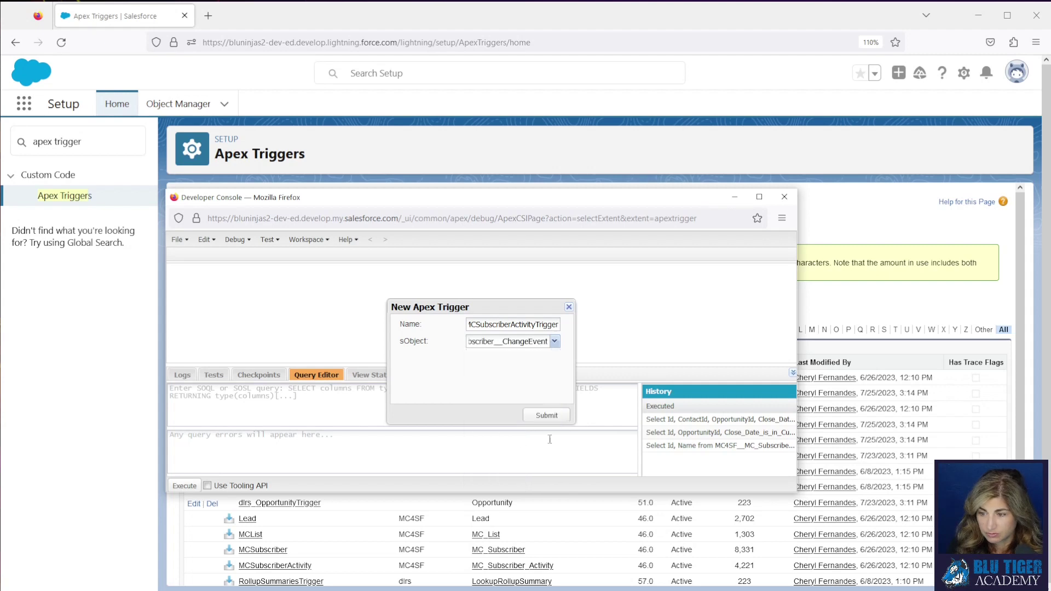
pyautogui.click(539, 343)
pyautogui.scroll(-8, 525, 438)
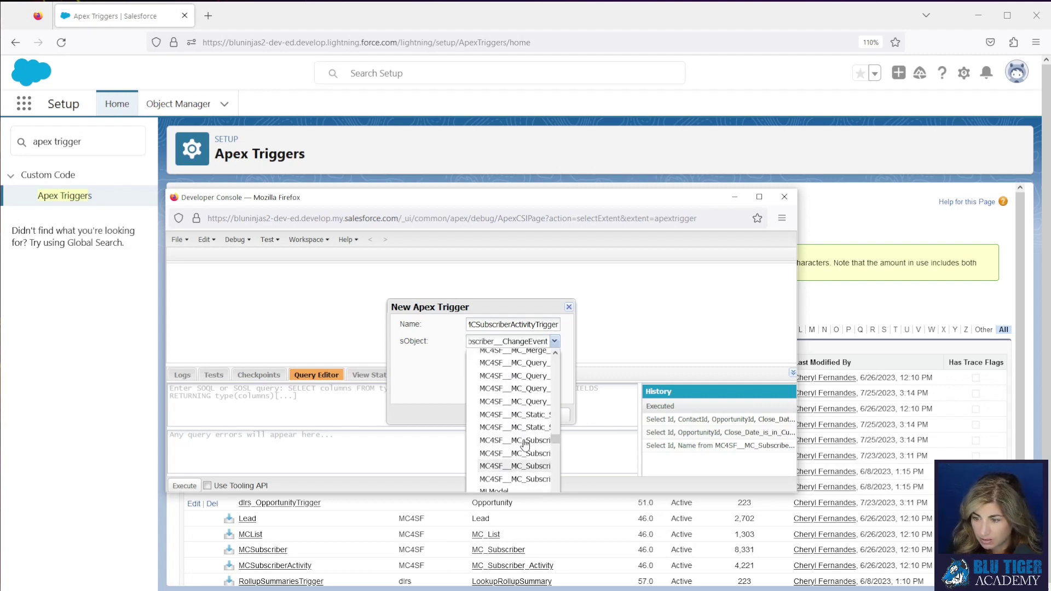
pyautogui.click(528, 465)
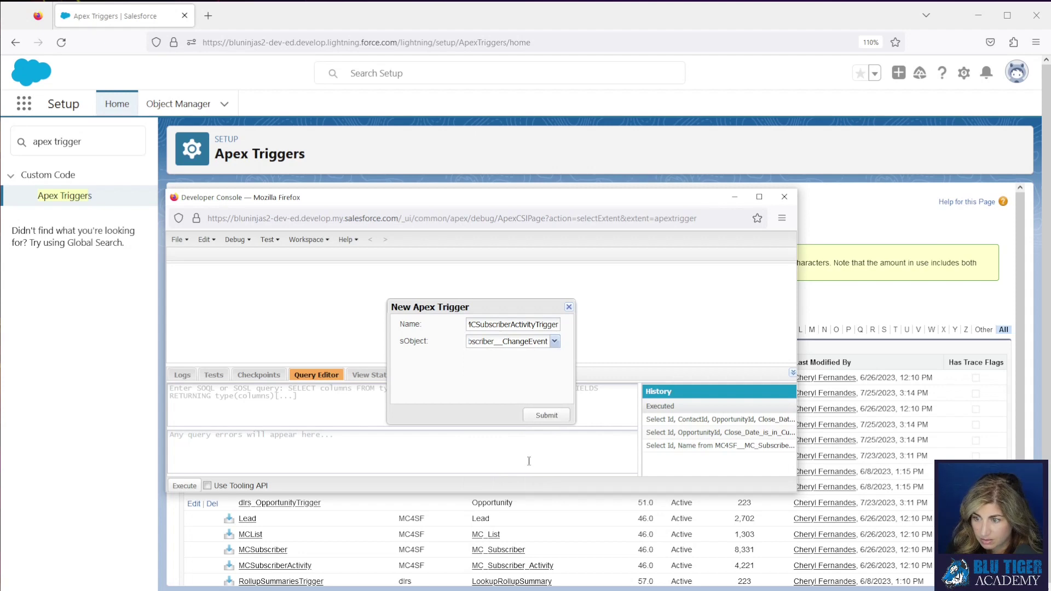
# Set the new trigger's sObject to MC4SF__MC_Subscriber_Activity__c and submit it.
pyautogui.click(517, 338)
pyautogui.scroll(-3, 529, 446)
pyautogui.scroll(2, 528, 444)
pyautogui.click(527, 425)
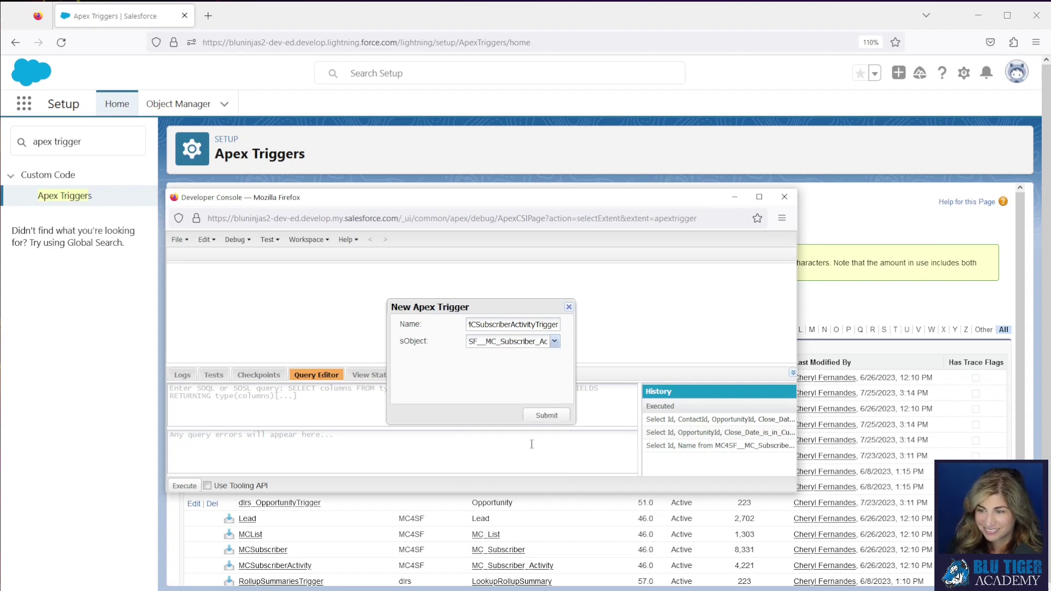
pyautogui.click(525, 340)
pyautogui.press('End')
pyautogui.click(540, 342)
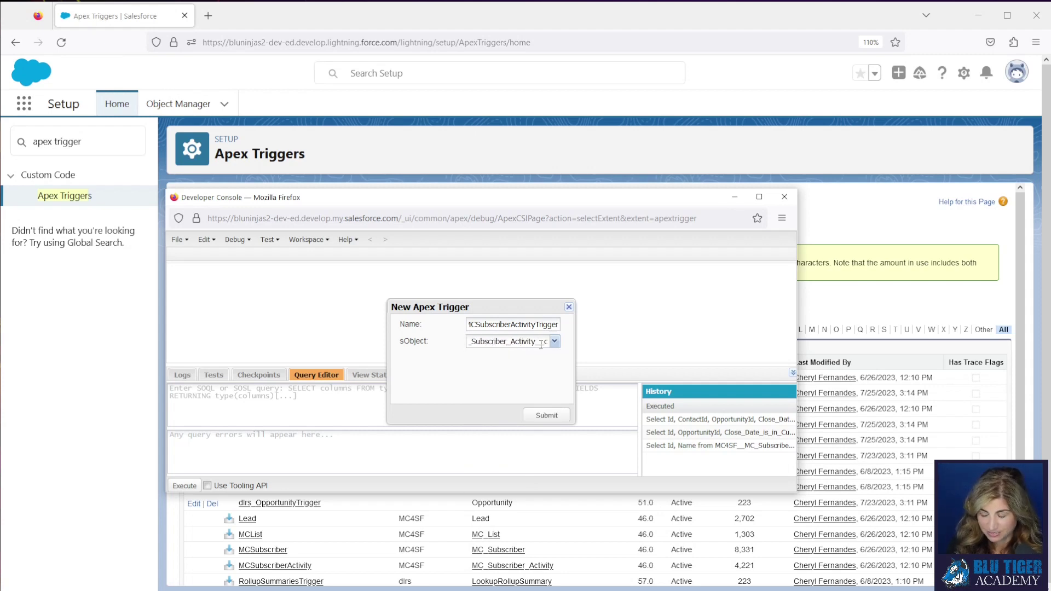
pyautogui.press('Home')
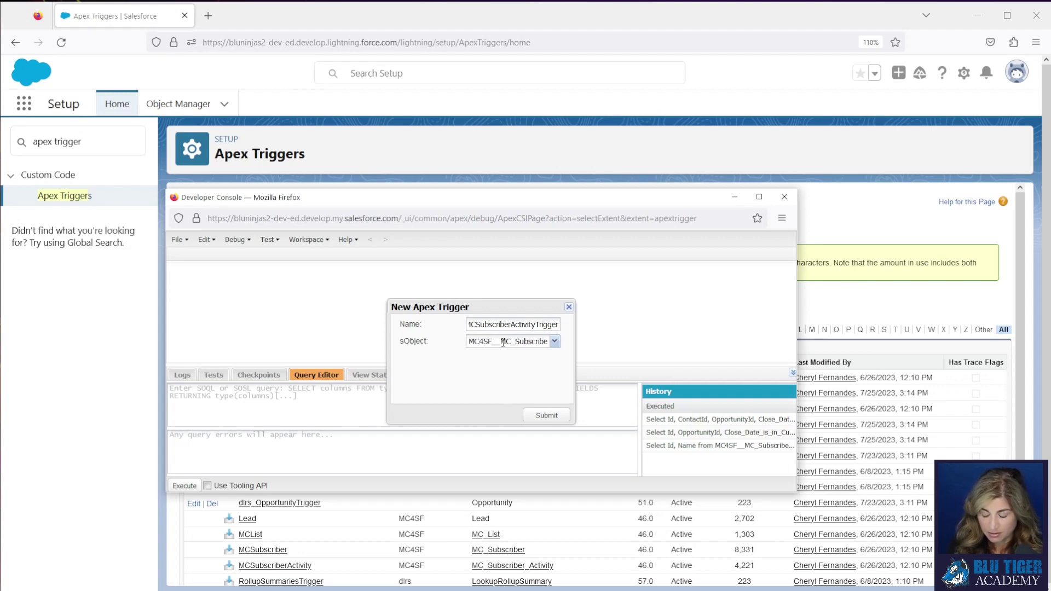
pyautogui.click(502, 342)
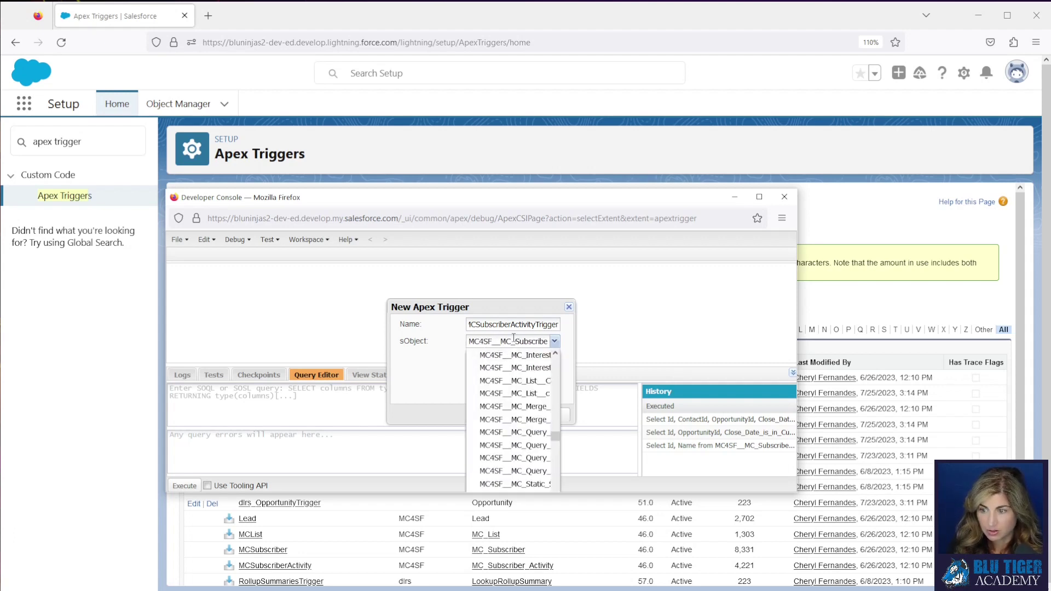
pyautogui.click(522, 340)
pyautogui.press('End')
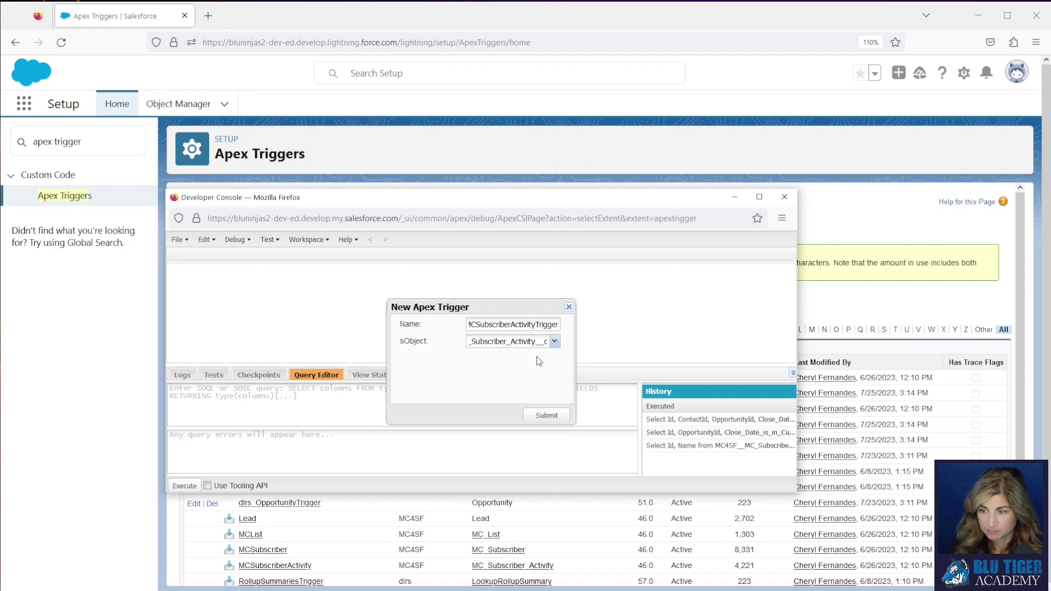
pyautogui.click(543, 416)
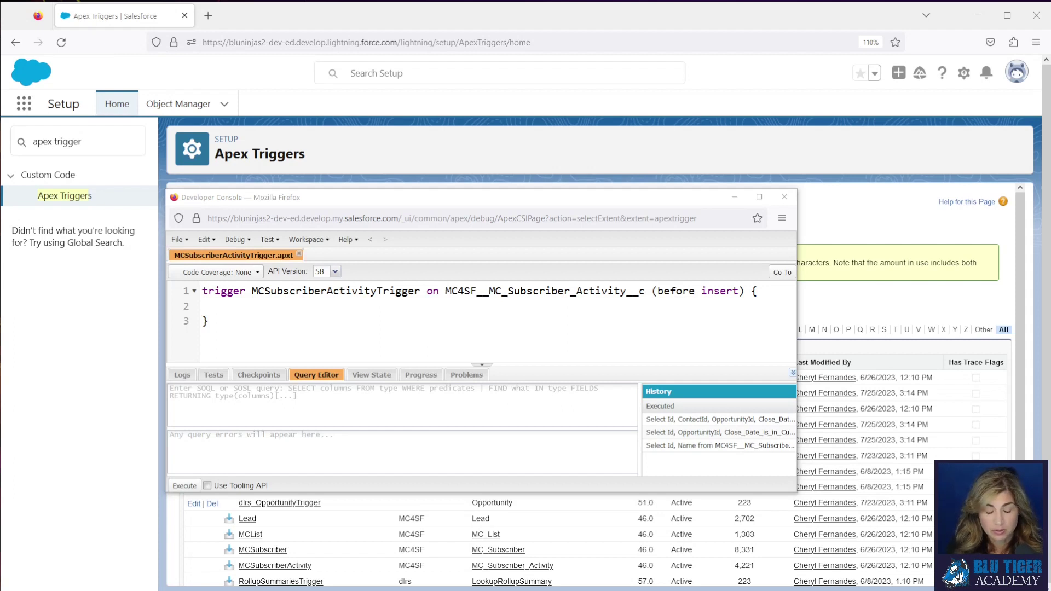
# Replace the default trigger body with the copied after-insert code that calls MCSubscriberActivityTriggerHandler, and save the trigger.
pyautogui.moveTo(187, 347); pyautogui.dragTo(184, 284)
pyautogui.hotkey('ctrl', 'v')
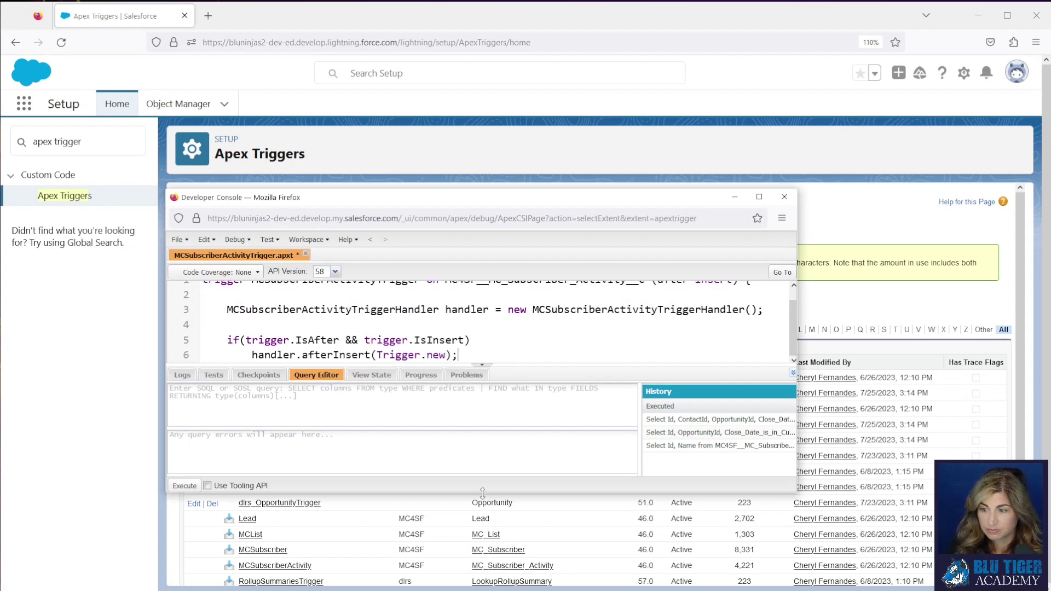
pyautogui.moveTo(482, 505); pyautogui.dragTo(482, 566)
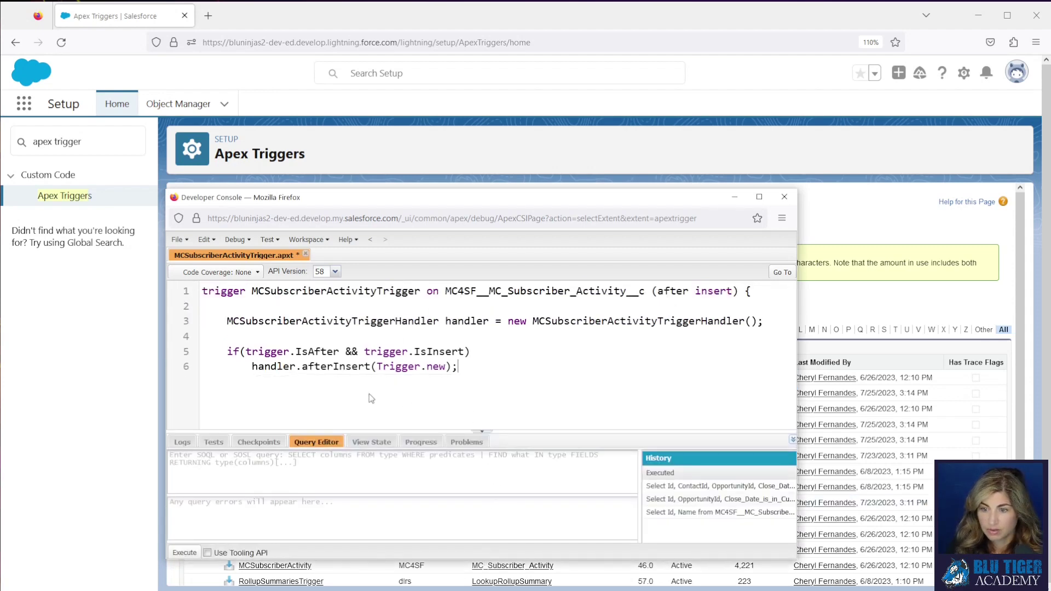
pyautogui.click(179, 240)
pyautogui.click(207, 378)
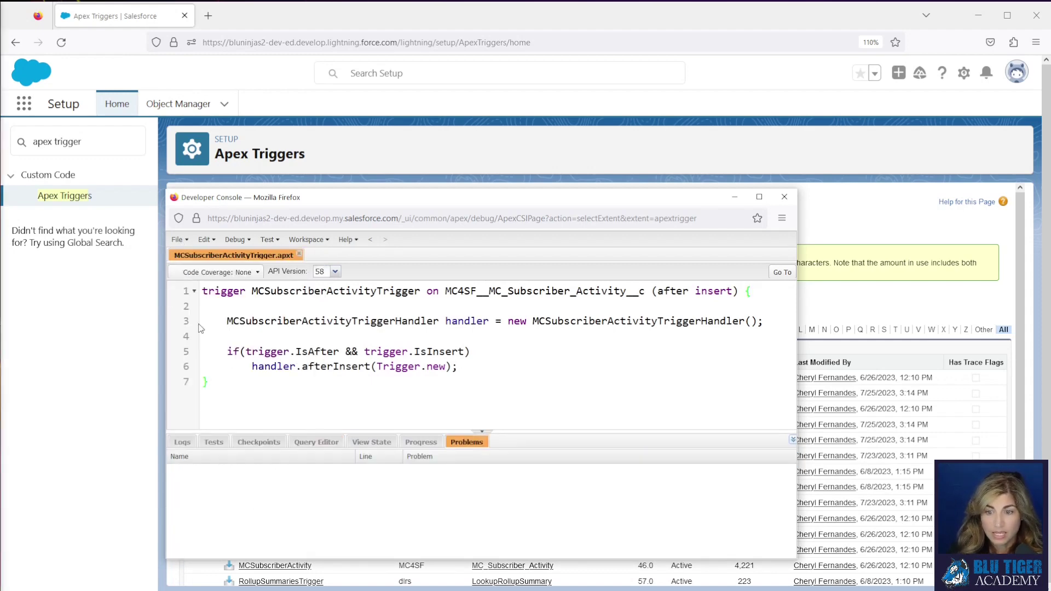
# Return to the Salesforce Setup page, refresh the Apex Triggers list and locate MCSubscriberActivityTrigger in it.
pyautogui.click(71, 202)
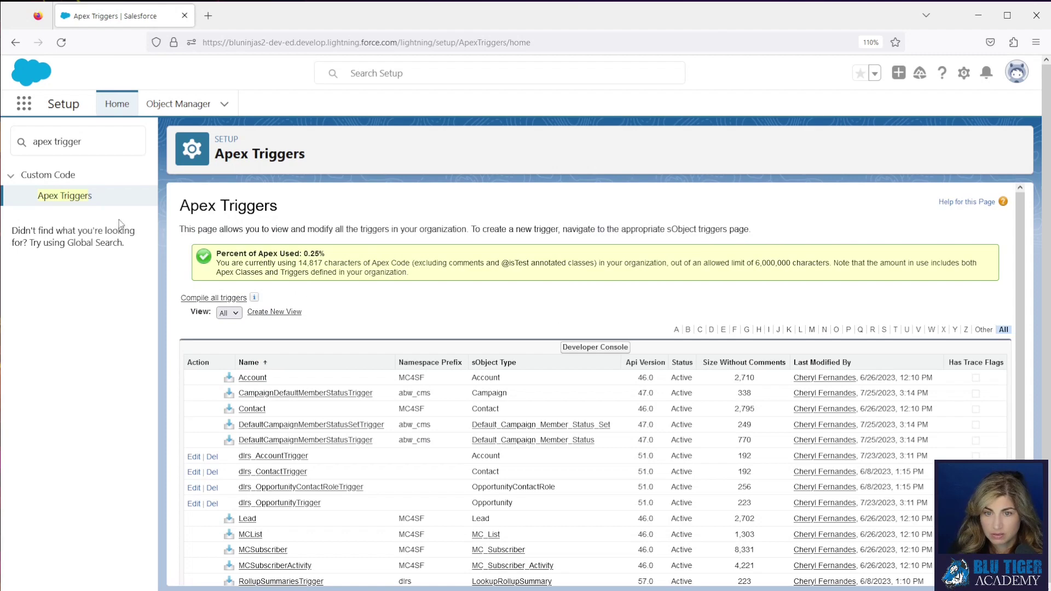
pyautogui.click(62, 48)
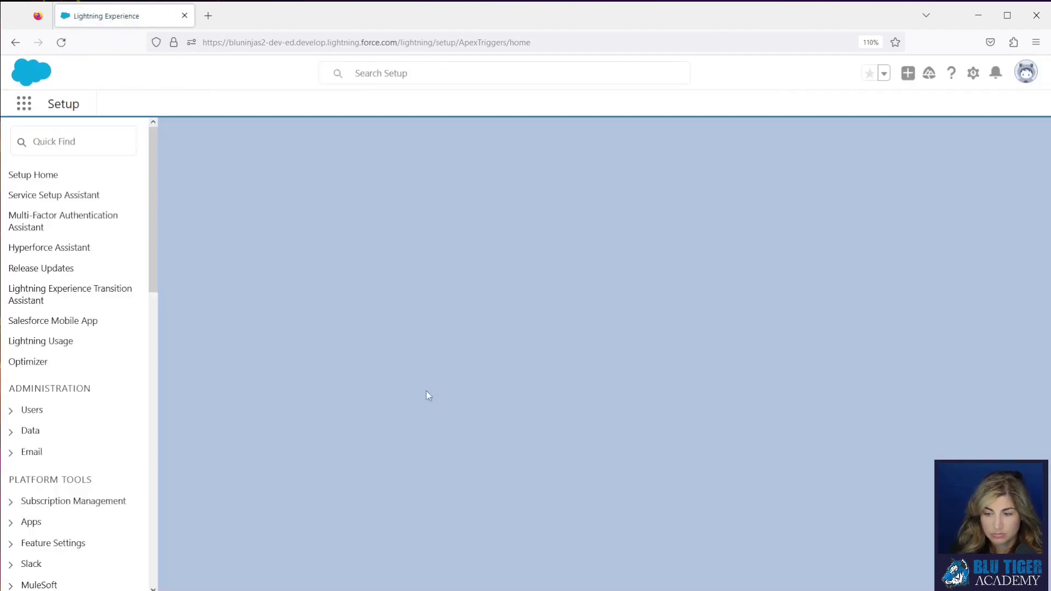
pyautogui.scroll(-2, 428, 395)
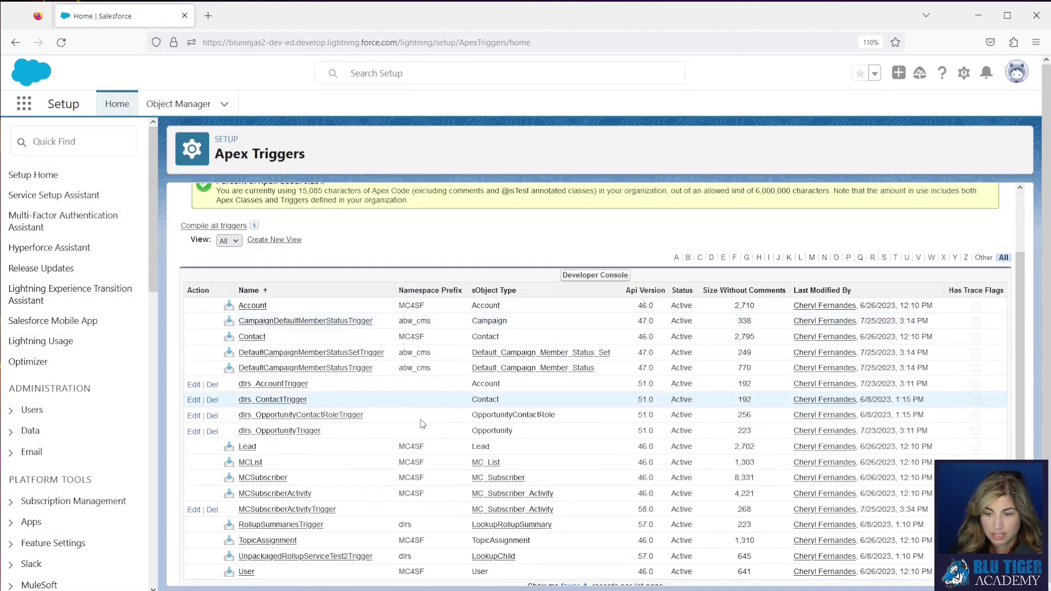
pyautogui.moveTo(347, 510); pyautogui.dragTo(244, 517)
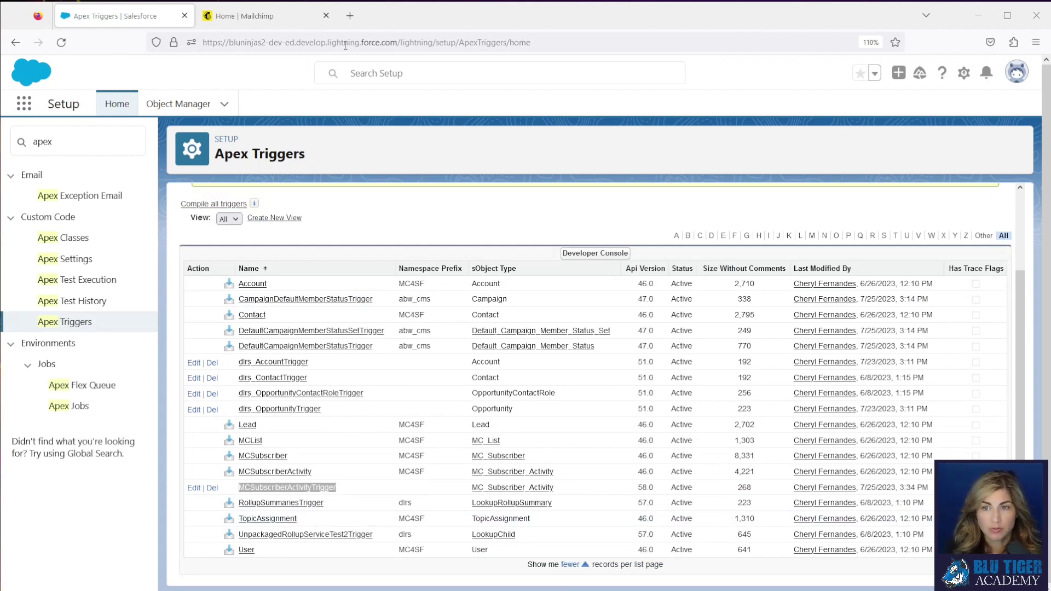
# Switch to Mailchimp and open the campaign "2023 MC Subscriber Activity Test 07252023" from all campaigns.
pyautogui.click(264, 20)
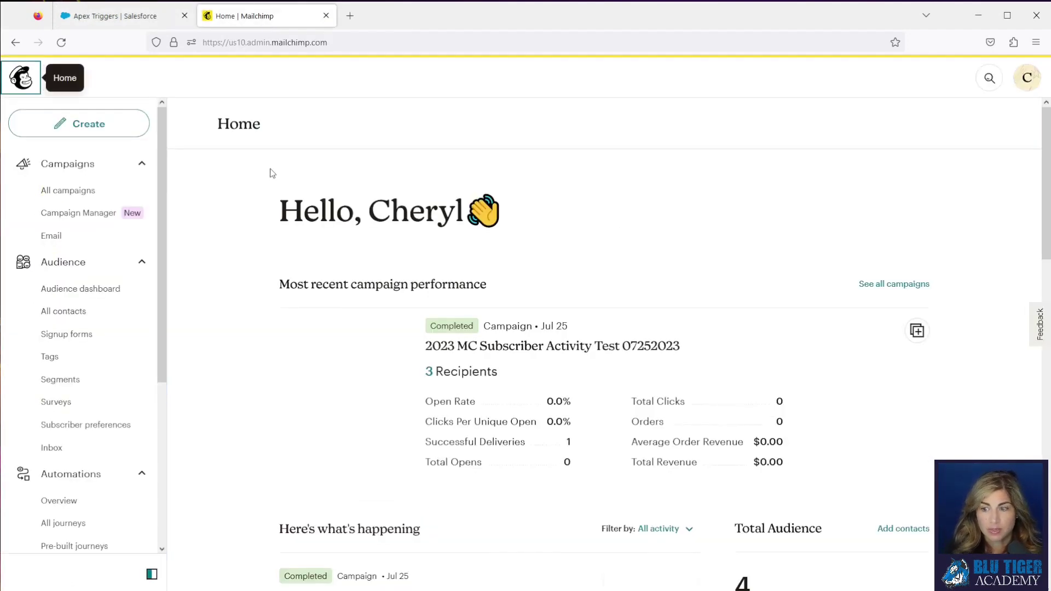
pyautogui.click(82, 191)
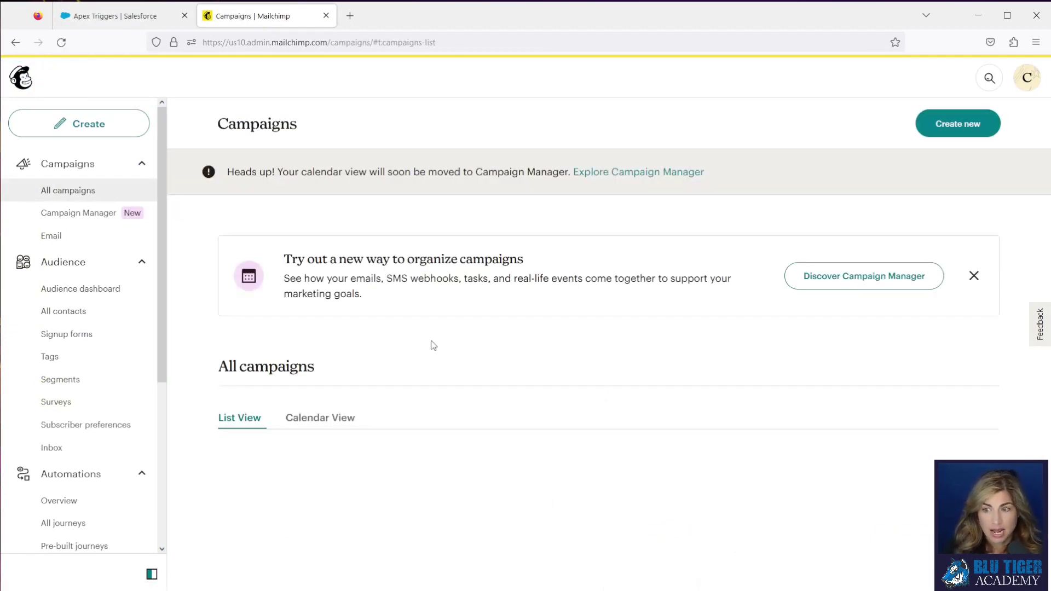
pyautogui.scroll(-3, 495, 347)
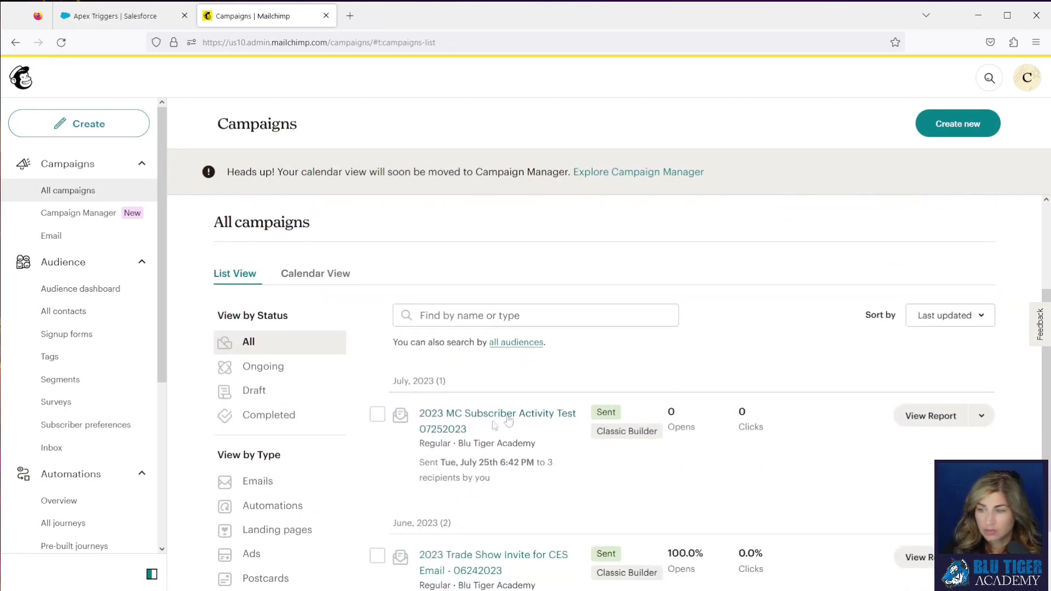
pyautogui.click(475, 418)
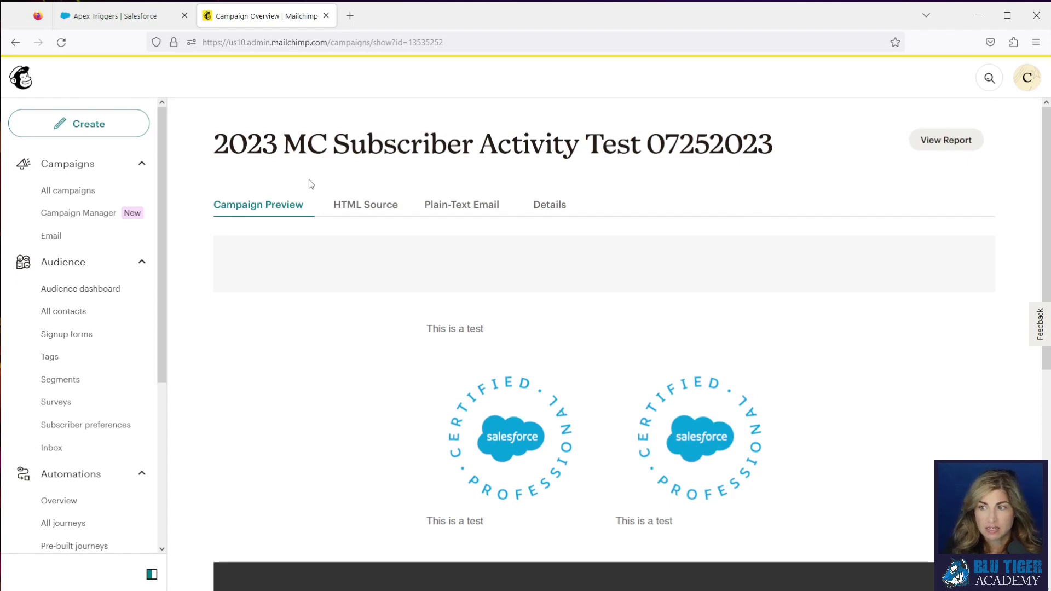
# Switch back to Salesforce, find the Mailchimp for Salesforce app with the search "mailchimp" and open its MC Setup page.
pyautogui.click(107, 20)
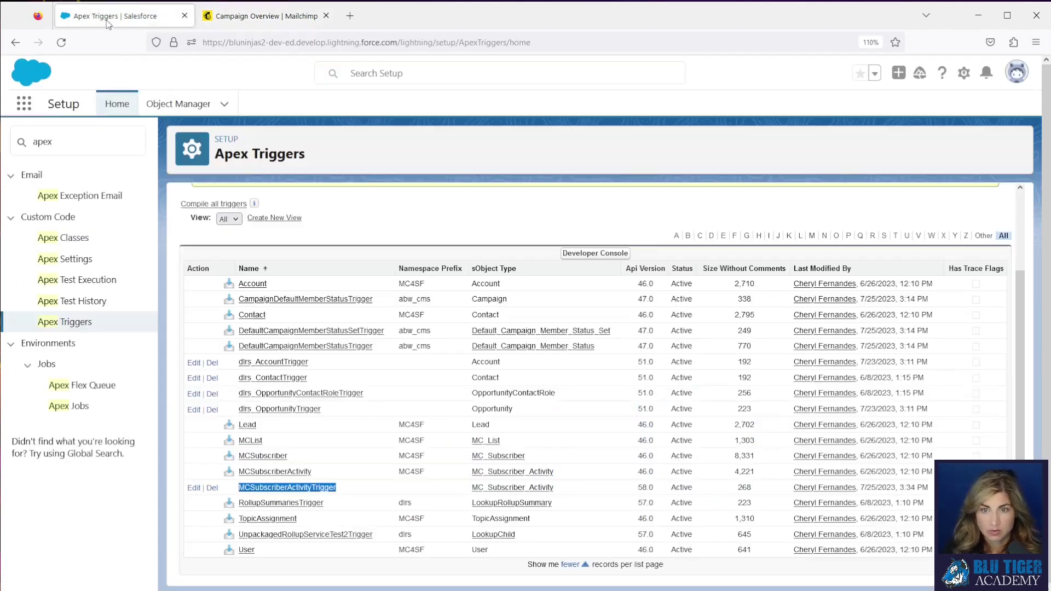
pyautogui.click(24, 104)
pyautogui.write('mailchimp')
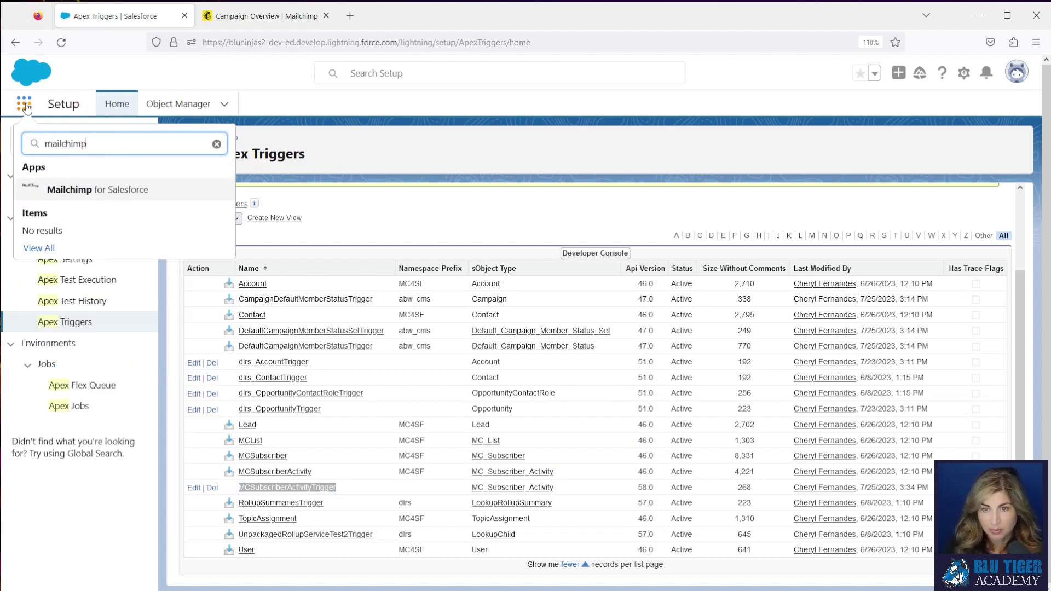
pyautogui.click(83, 190)
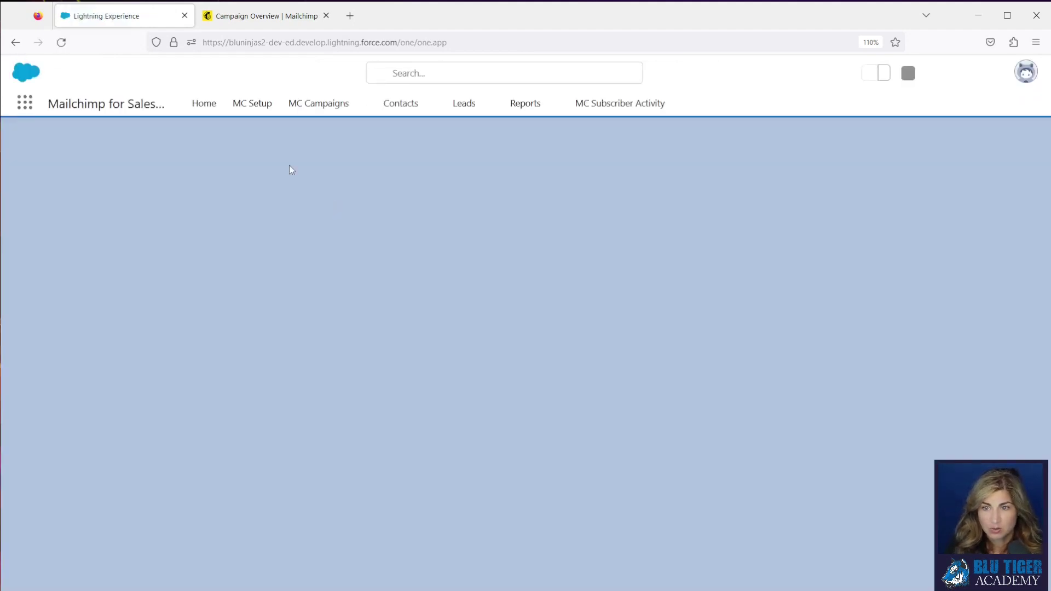
pyautogui.click(253, 109)
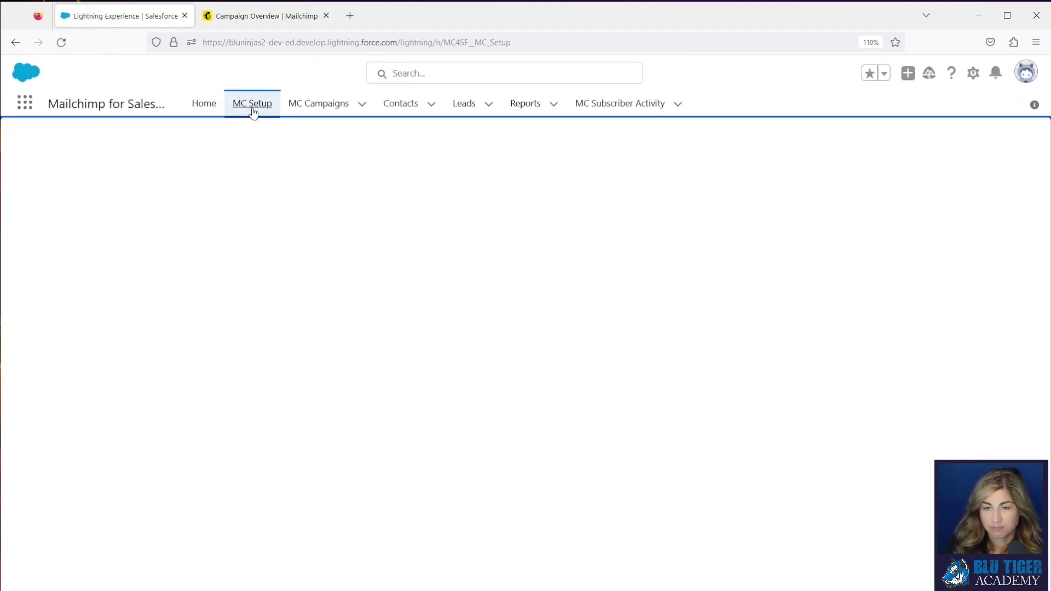
# Refresh the MC Campaigns from Mailchimp, reload the setup page and show its campaigns list again.
pyautogui.click(249, 332)
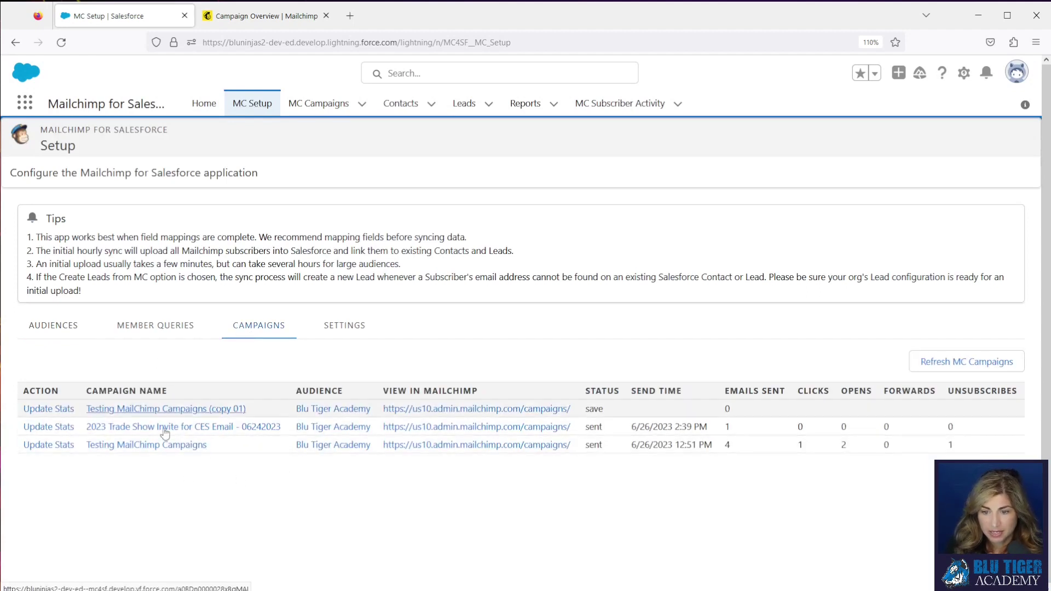
pyautogui.click(924, 365)
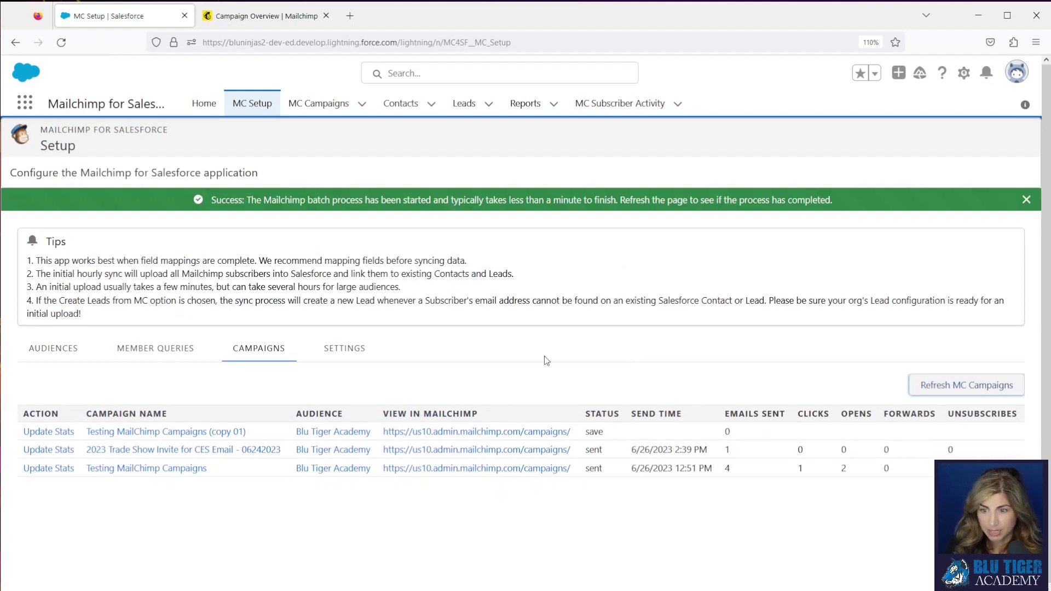
pyautogui.click(63, 42)
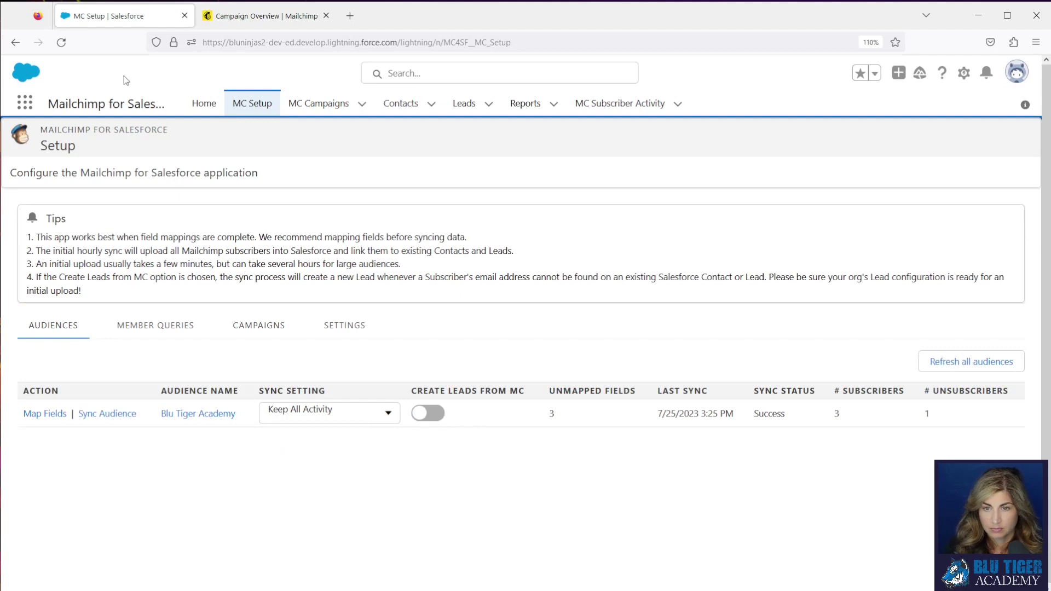
pyautogui.click(259, 326)
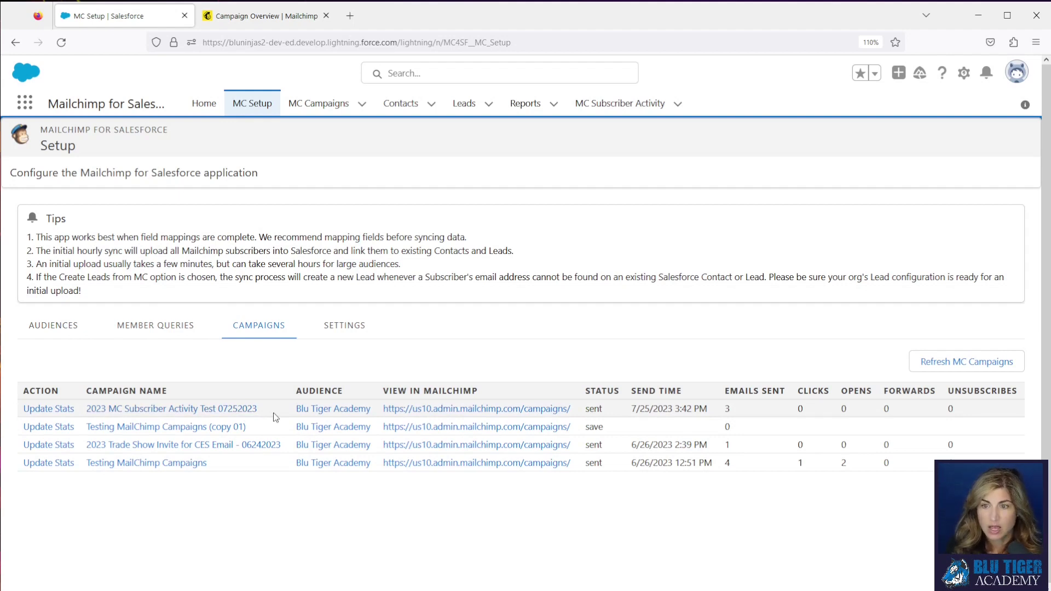
# Open the Salesforce campaign linked to MC Campaign "2023 MC Subscriber Activity Test 07252023" in a new tab and review its Campaign Member Statuses.
pyautogui.click(309, 109)
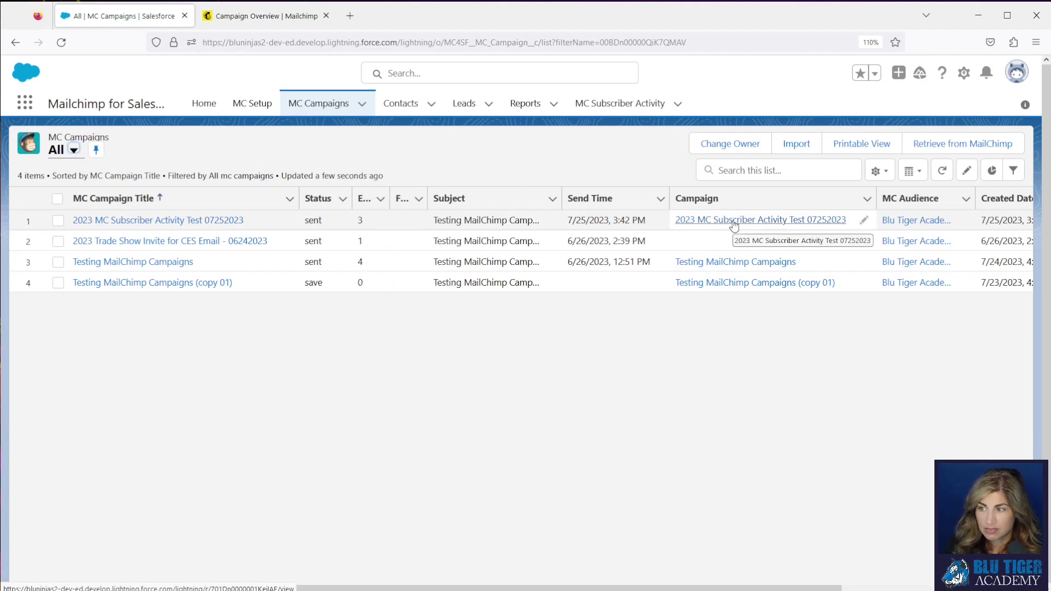
pyautogui.rightClick(710, 221)
pyautogui.click(732, 235)
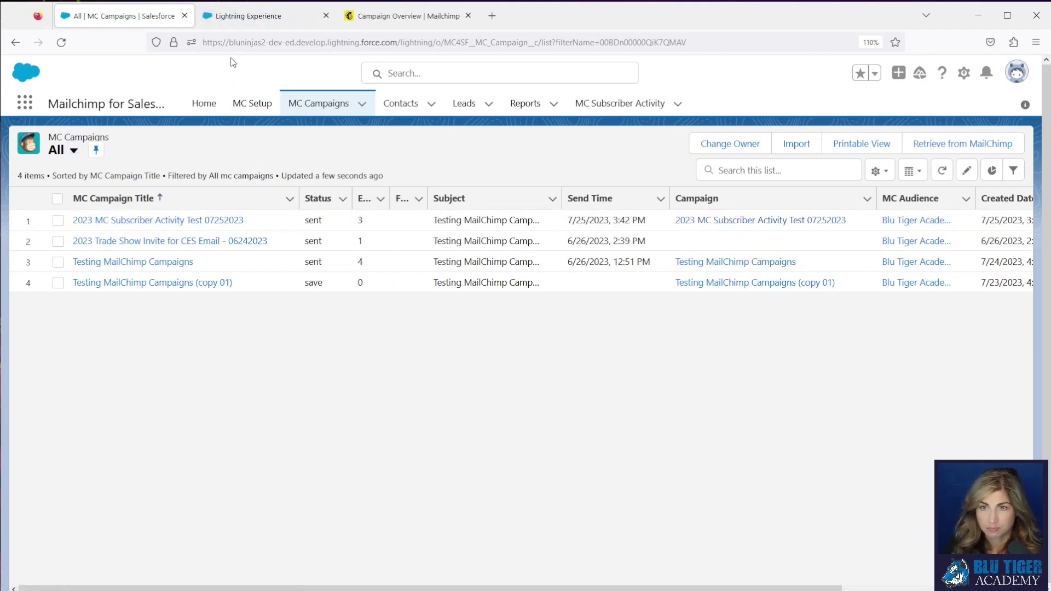
pyautogui.hotkey('ctrl', 'Tab')
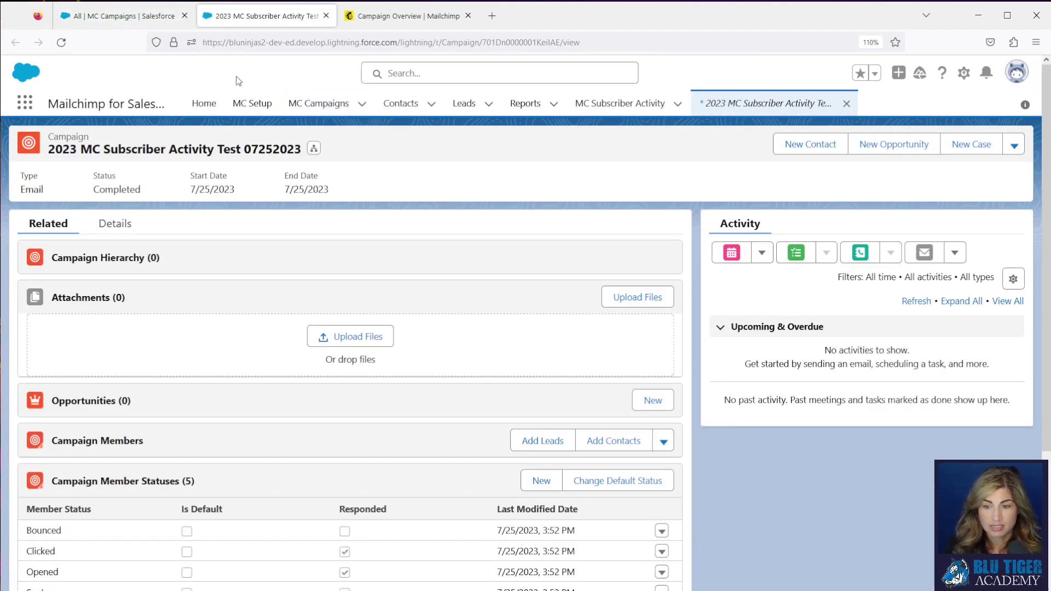
pyautogui.scroll(-2, 225, 525)
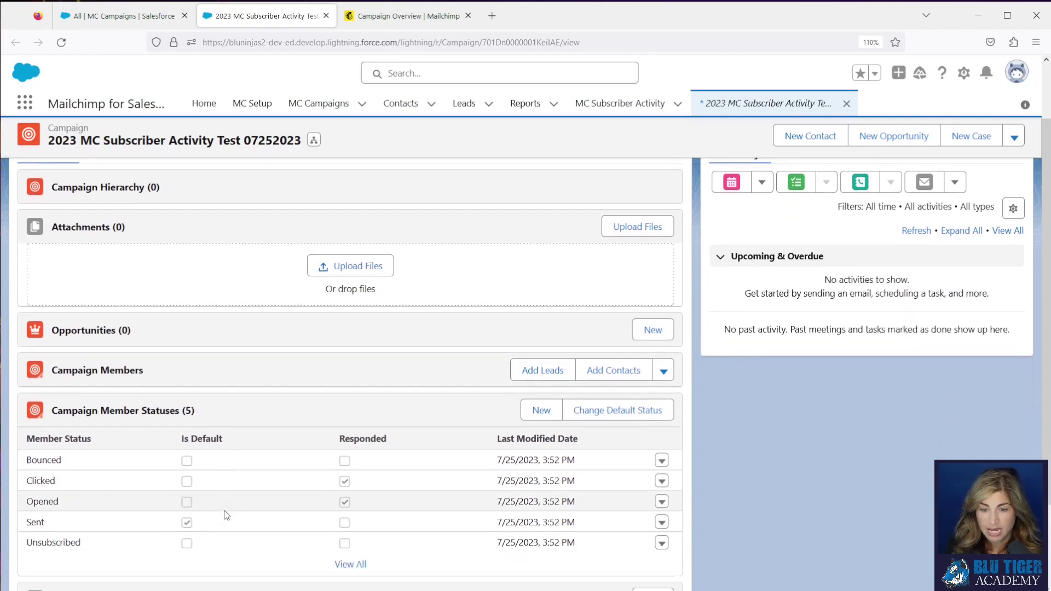
pyautogui.moveTo(207, 411); pyautogui.dragTo(56, 413)
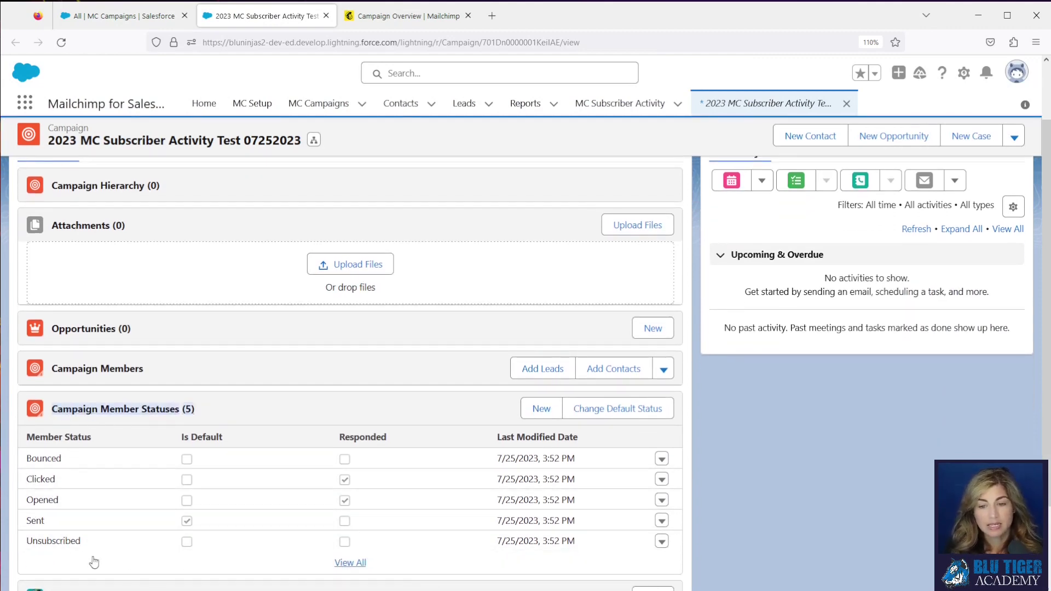
# Find the Campaign Member Status Walloper app and open its Email campaign member status set to review the statuses.
pyautogui.click(25, 104)
pyautogui.write('campaign')
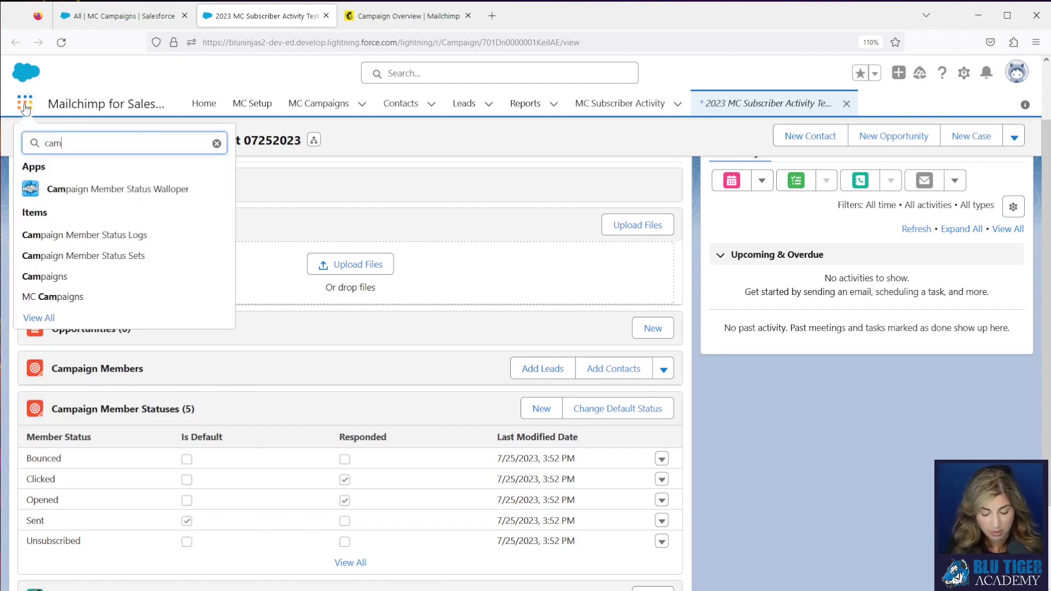
pyautogui.click(110, 187)
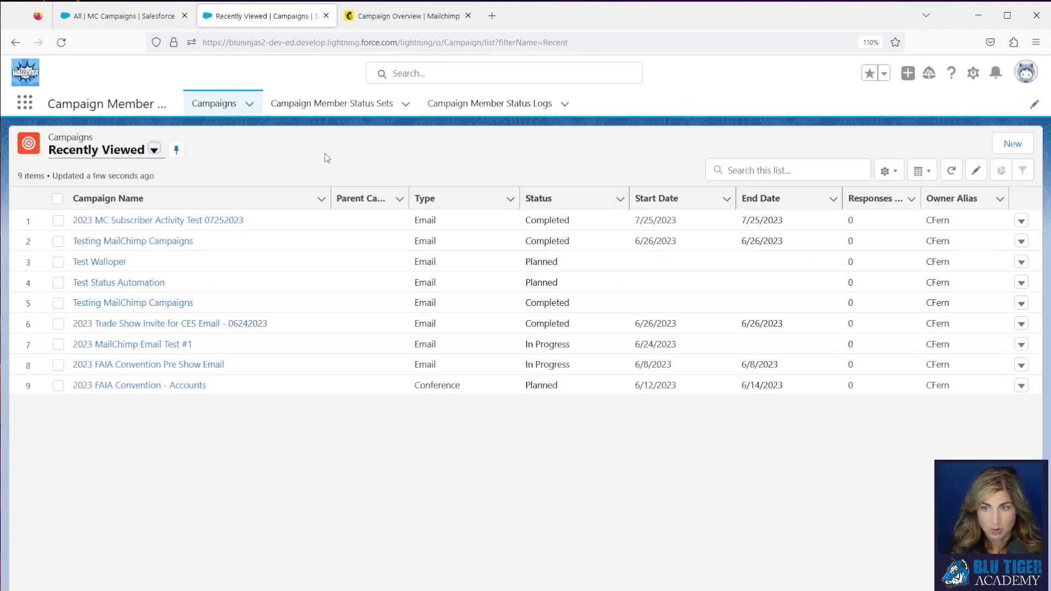
pyautogui.click(332, 104)
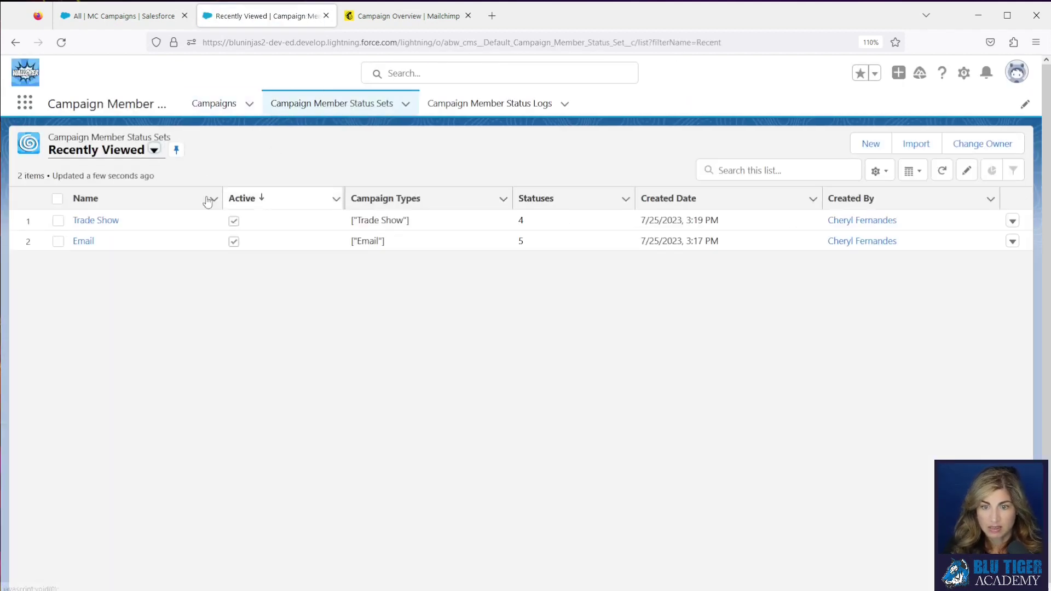
pyautogui.click(84, 242)
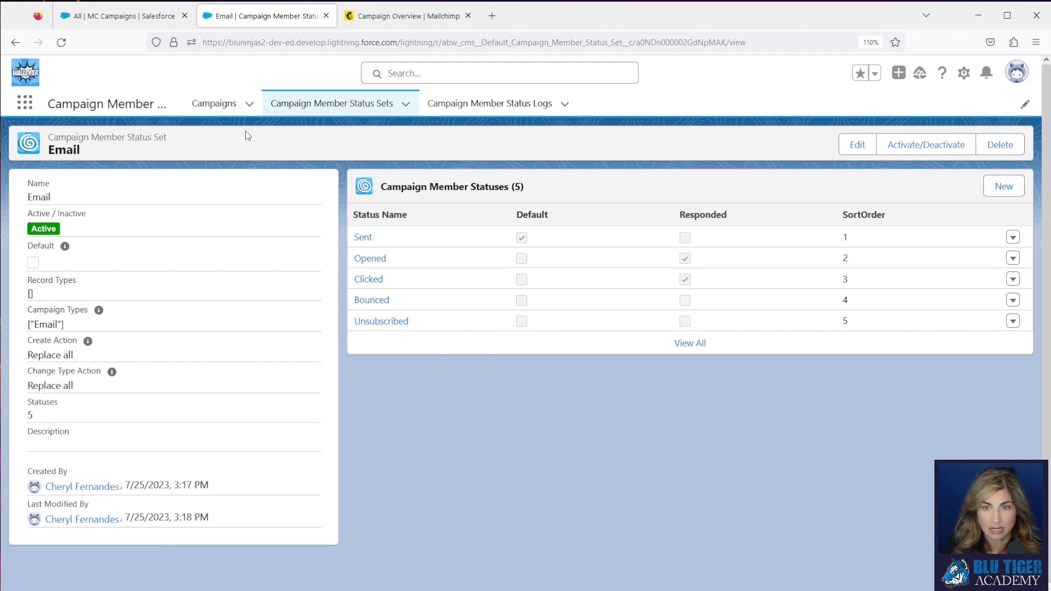
# Return to Mailchimp for Salesforce, reopen the Salesforce campaign linked to "2023 MC Subscriber Activity Test 07252023" and check its campaign members and linked MC Campaign.
pyautogui.click(25, 102)
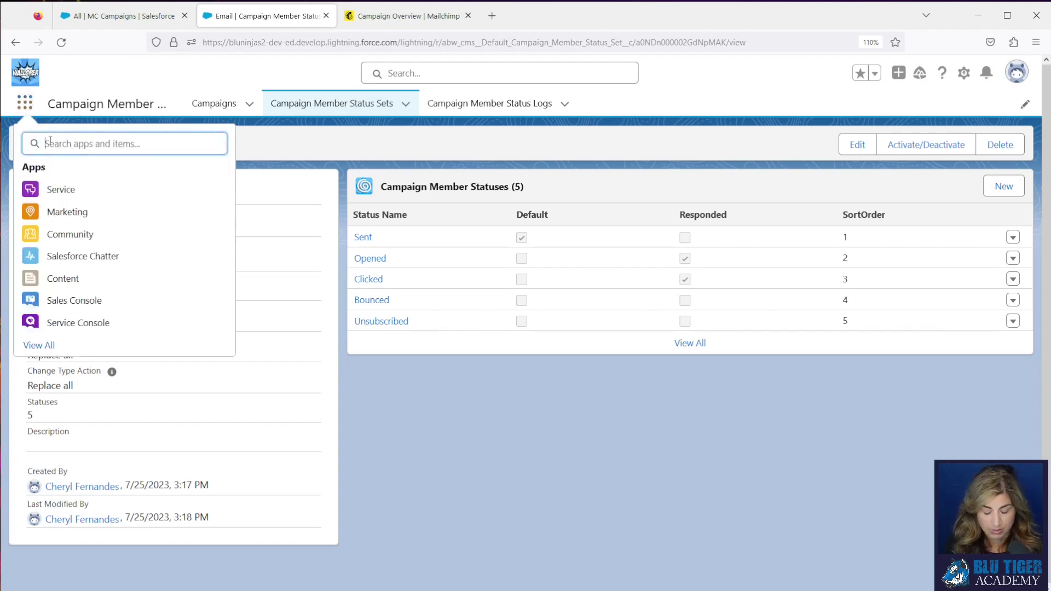
pyautogui.write('mailchim')
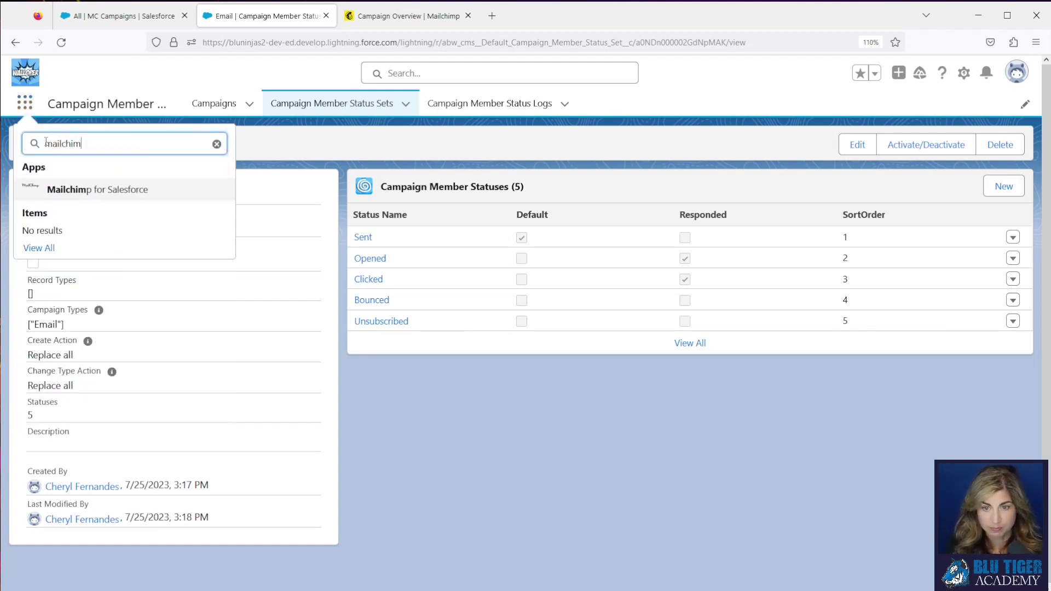
pyautogui.click(101, 191)
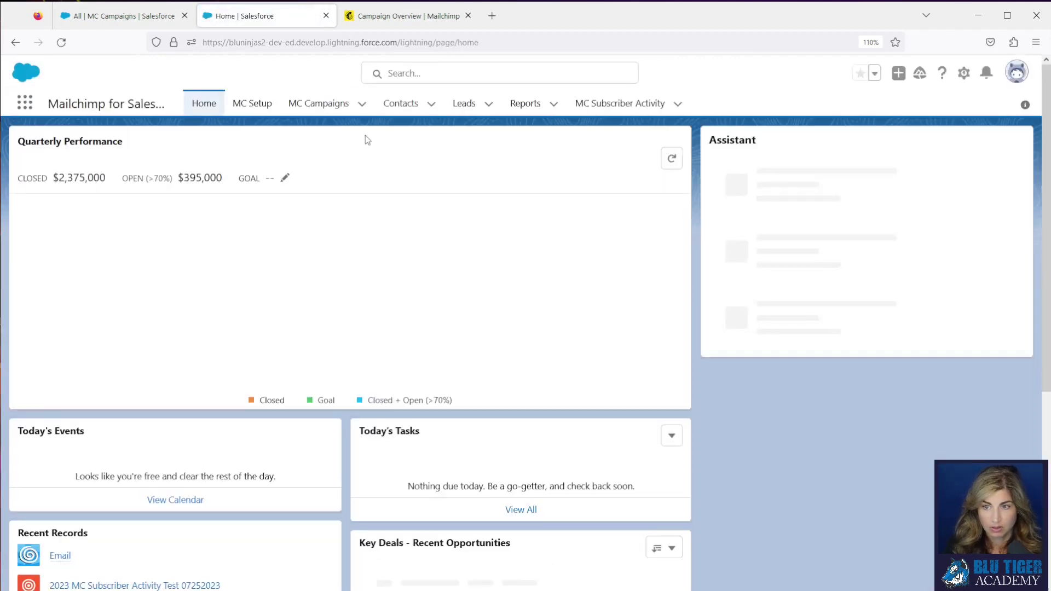
pyautogui.click(315, 109)
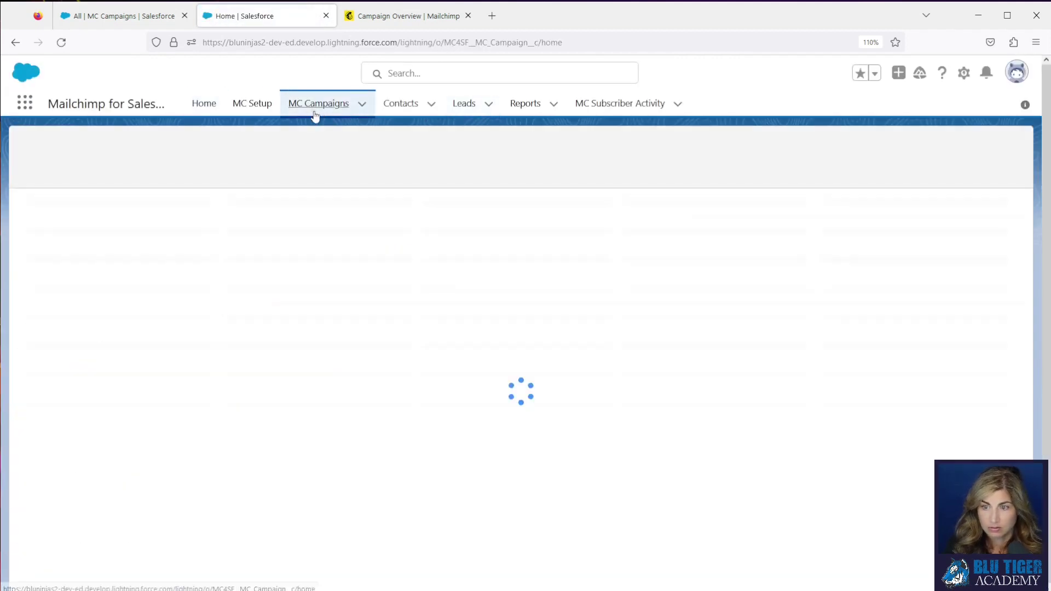
pyautogui.click(732, 222)
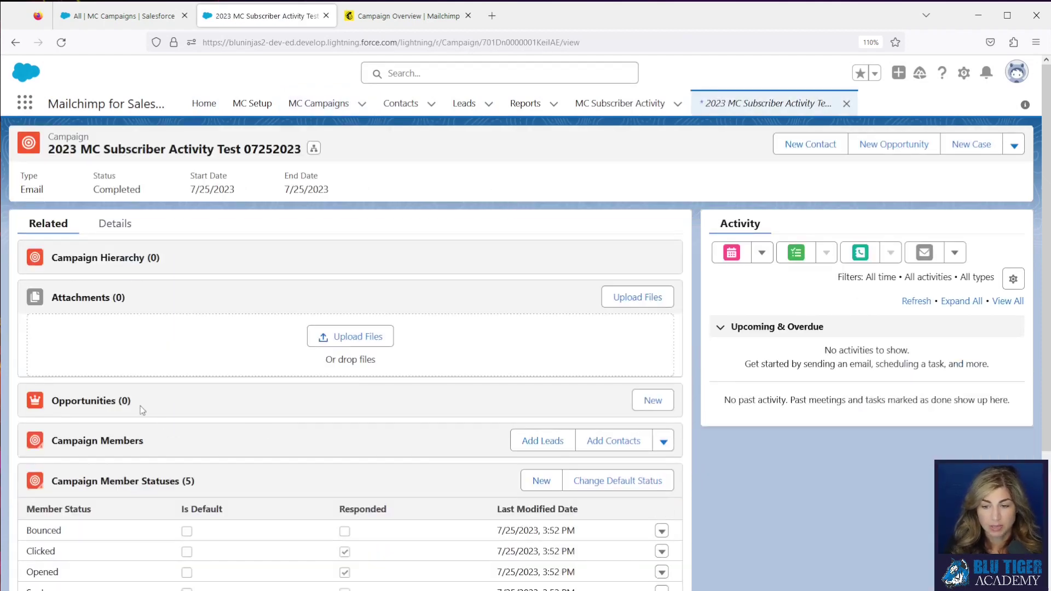
pyautogui.scroll(-3, 189, 435)
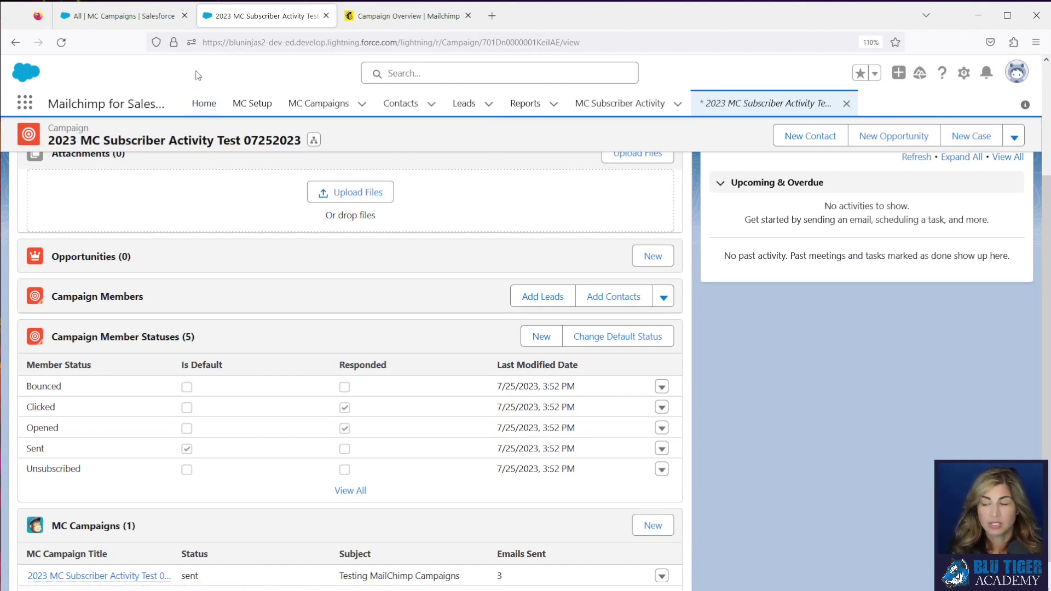
# Open the Developer Console's Execute Anonymous window and enter the Apex code "Database.executeBatch(new MC4SF.ActivityBatch(), 50);".
pyautogui.click(964, 74)
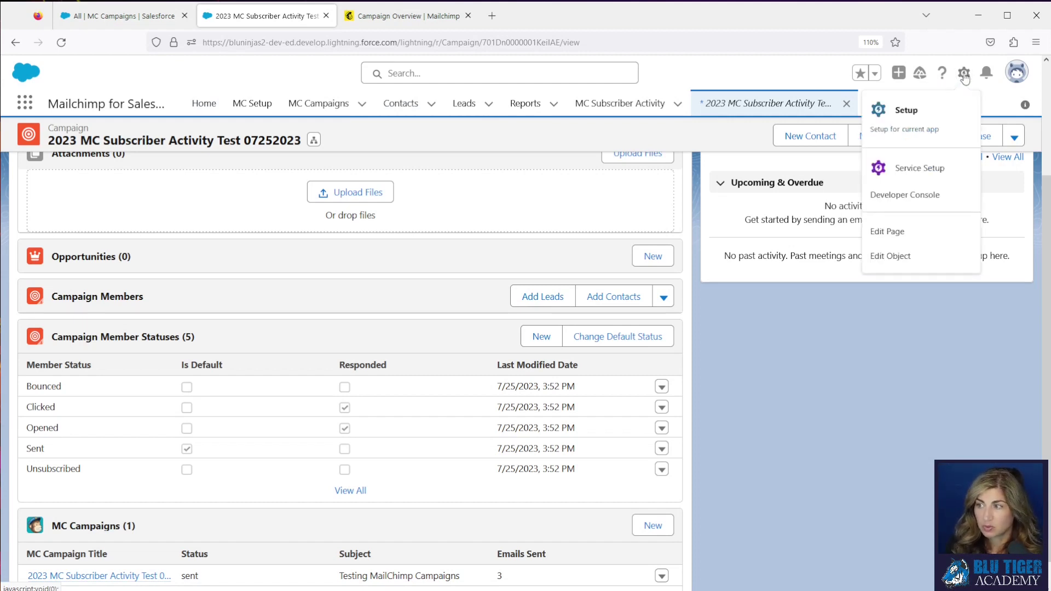
pyautogui.click(911, 195)
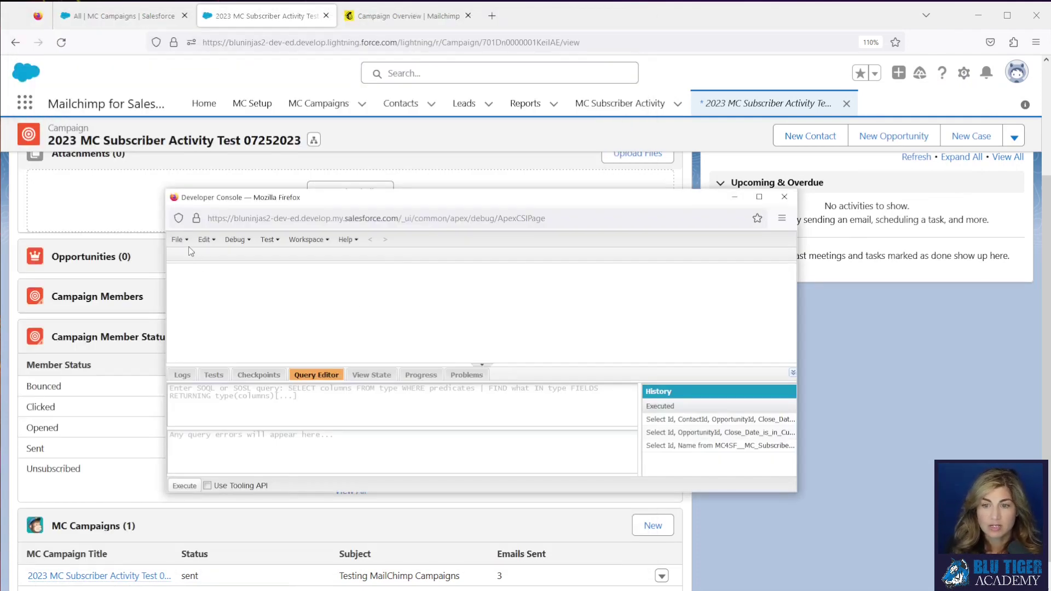
pyautogui.click(233, 240)
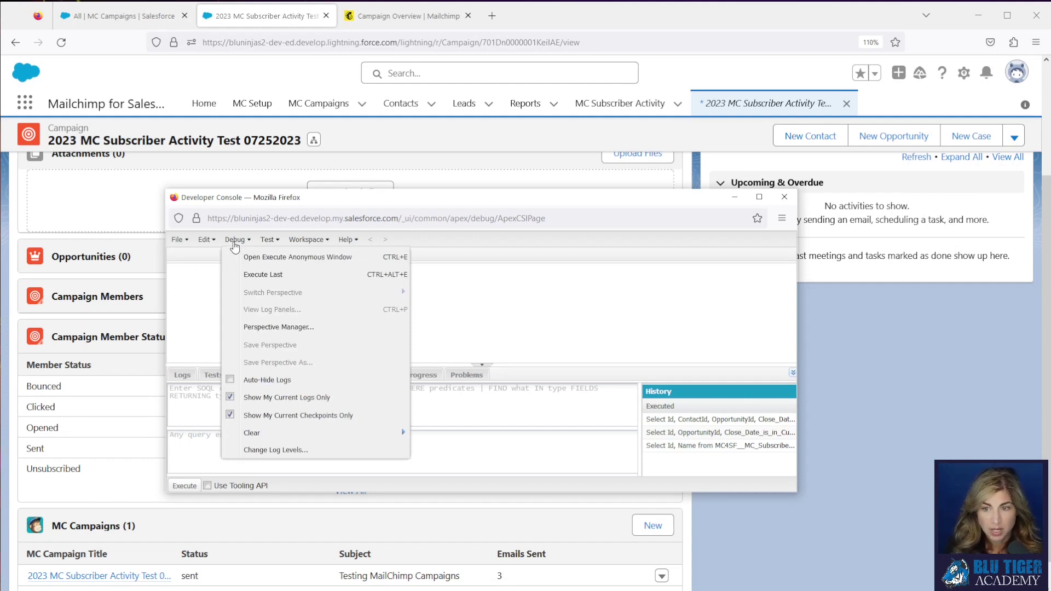
pyautogui.click(261, 257)
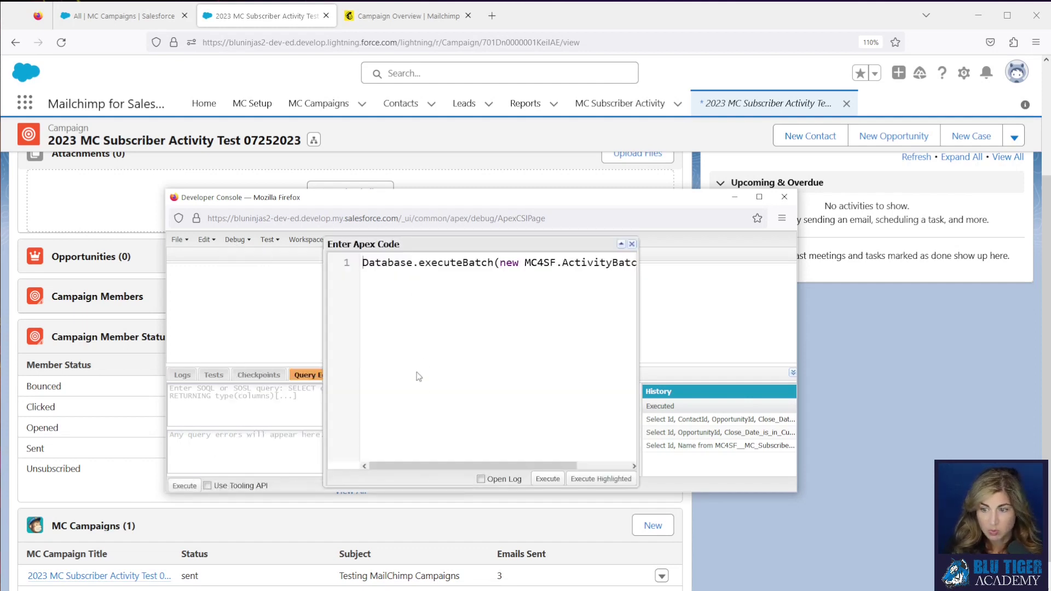
pyautogui.hotkey('ctrl', 'a')
pyautogui.hotkey('ctrl', 'c')
pyautogui.press('BackSpace')
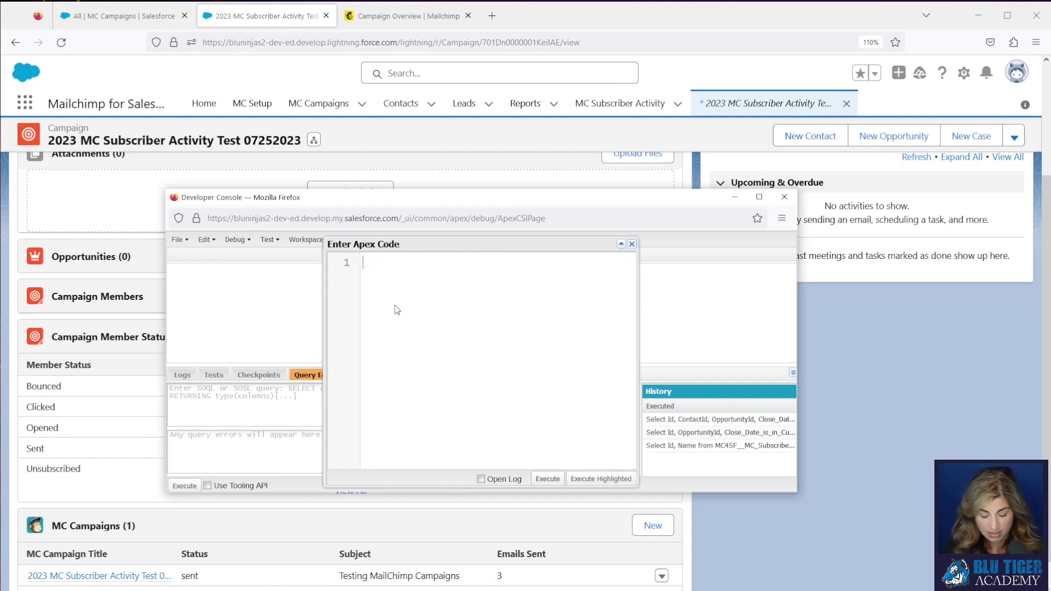
pyautogui.hotkey('ctrl', 'v')
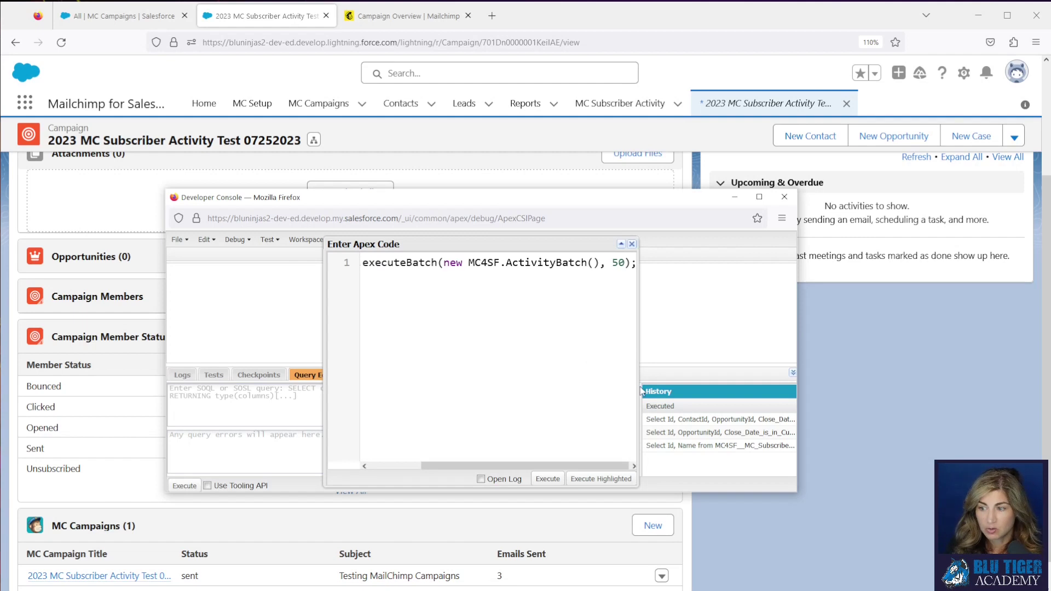
# Adjust the Developer Console and Apex code windows, execute the ActivityBatch code and show the execution logs.
pyautogui.moveTo(888, 389); pyautogui.dragTo(888, 389)
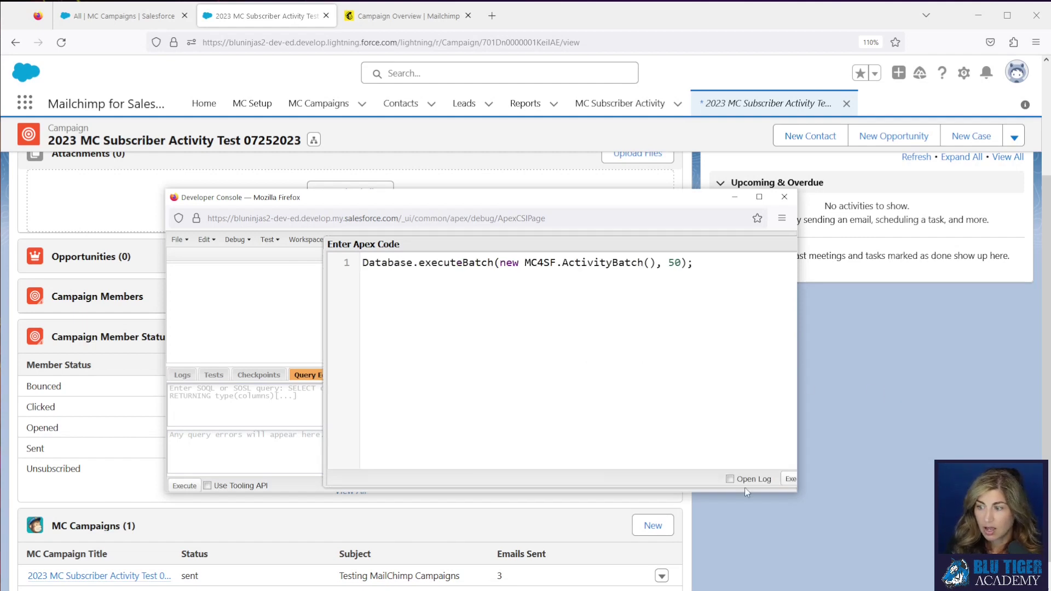
pyautogui.moveTo(797, 481); pyautogui.dragTo(662, 480)
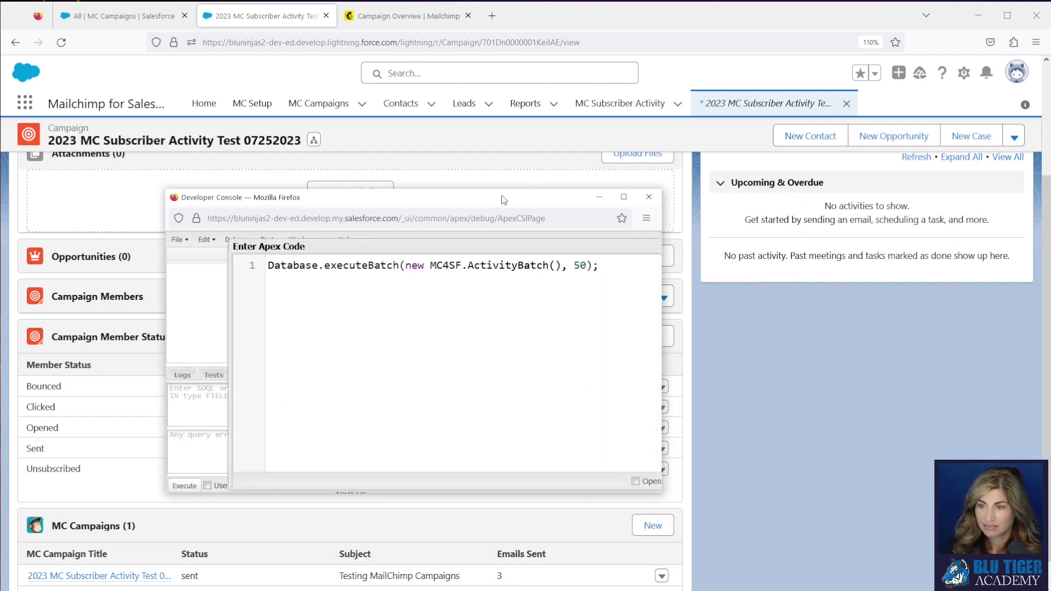
pyautogui.moveTo(488, 245); pyautogui.dragTo(391, 244)
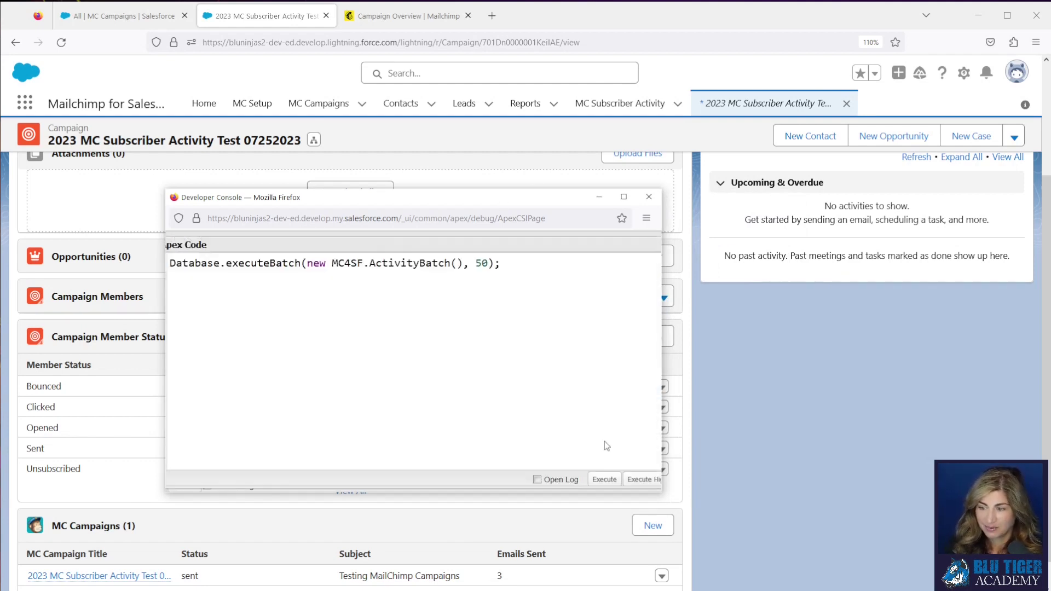
pyautogui.click(599, 479)
pyautogui.click(602, 480)
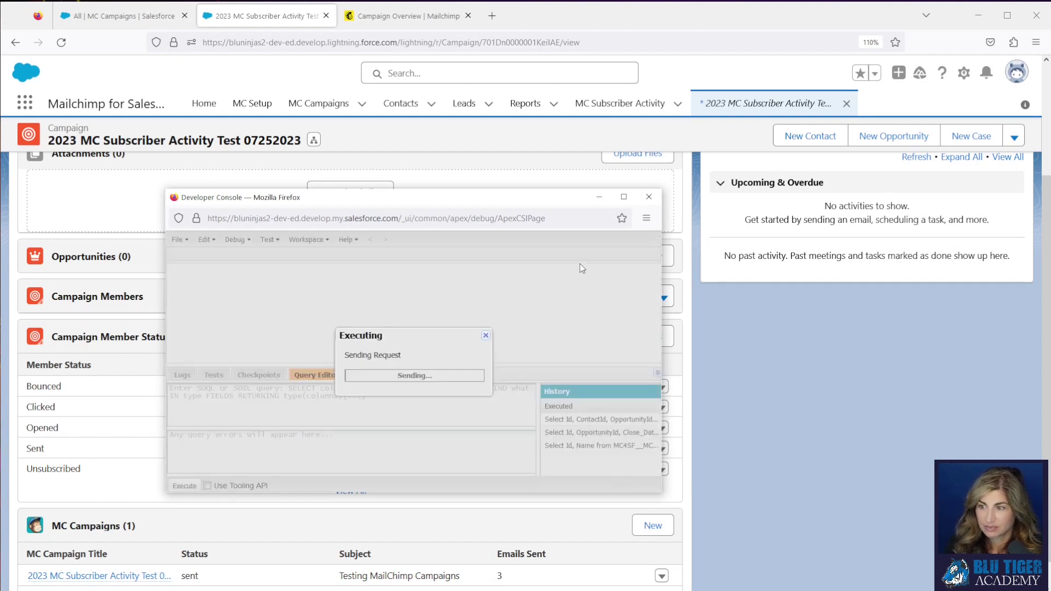
pyautogui.click(175, 376)
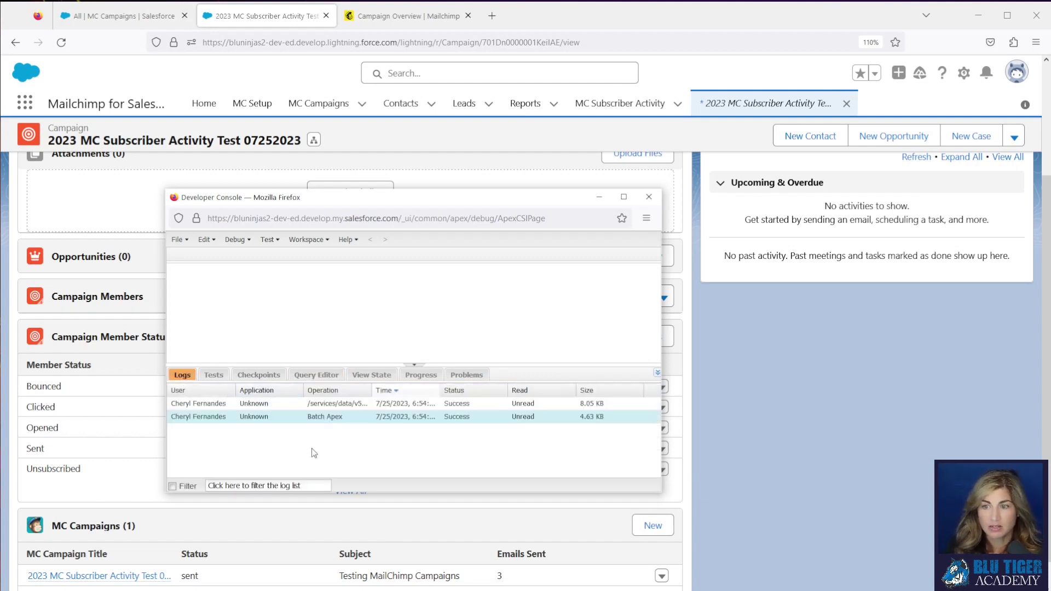
# Open Setup, find the Apex Jobs page and check the latest ActivityBatch job in the list.
pyautogui.click(326, 71)
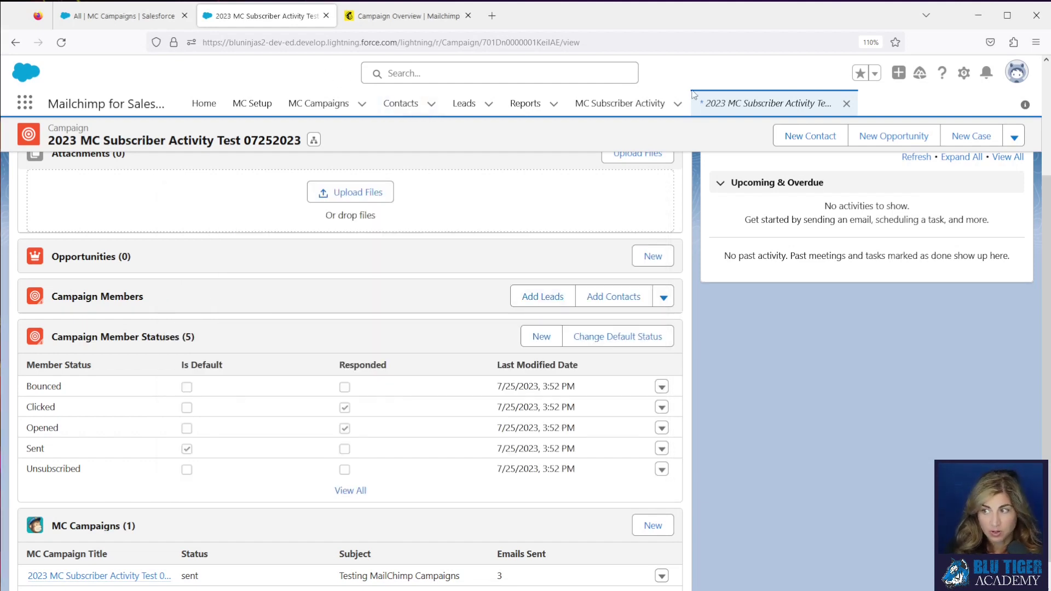
pyautogui.click(964, 73)
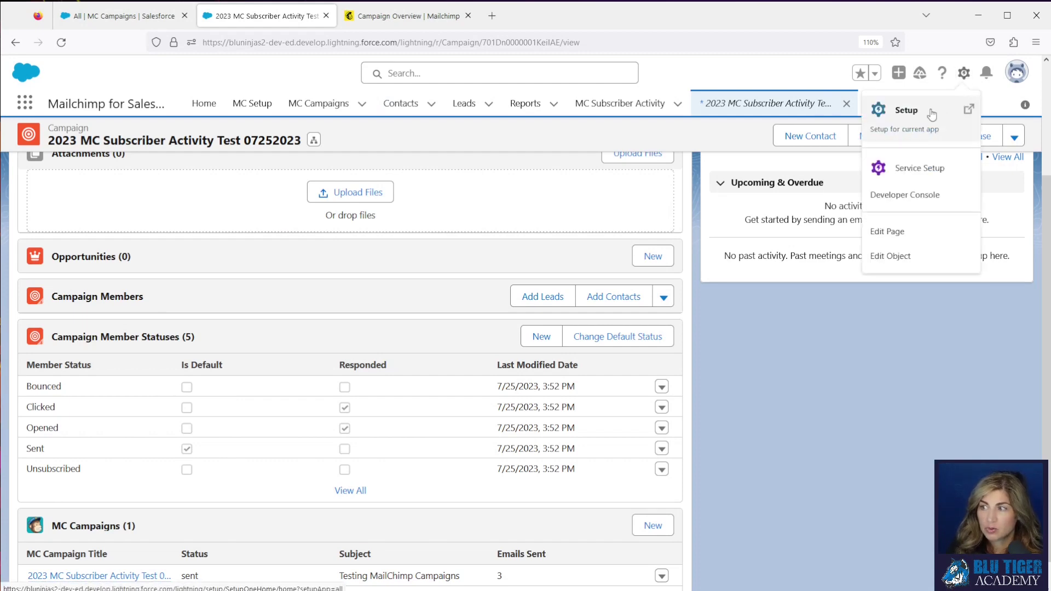
pyautogui.click(930, 114)
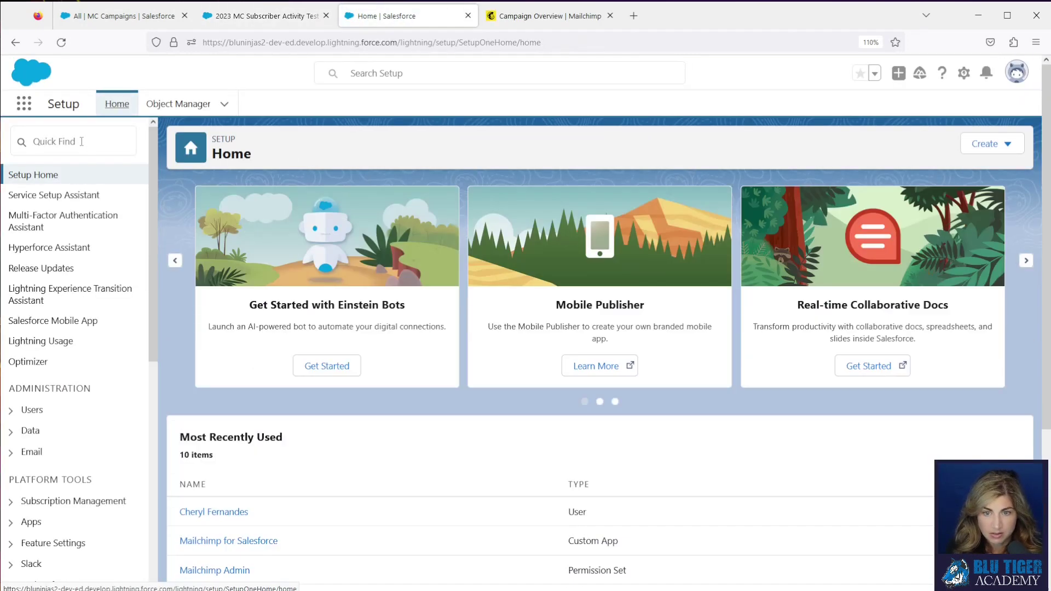
pyautogui.click(82, 142)
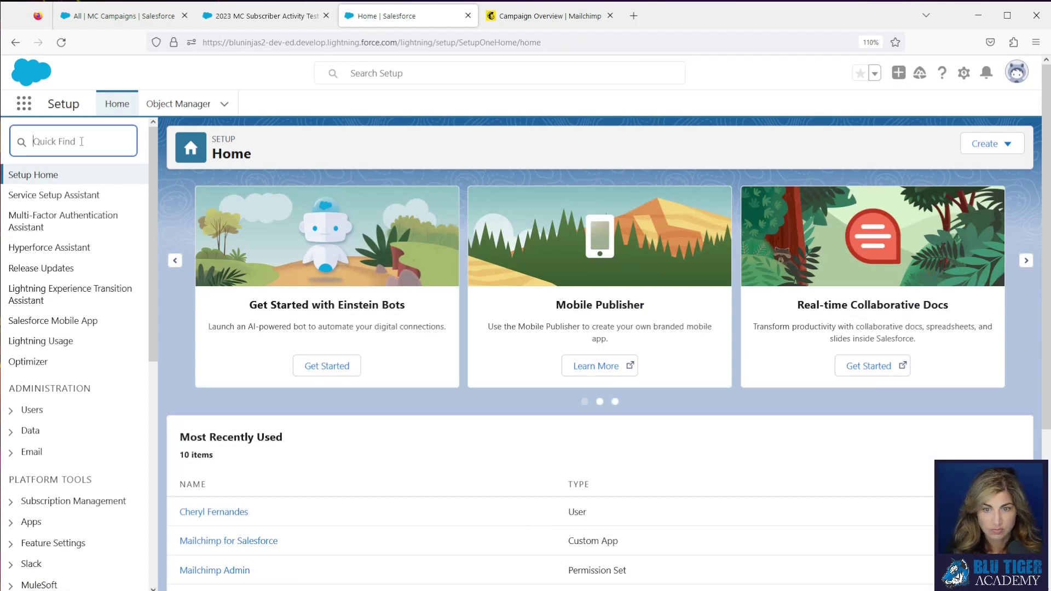
pyautogui.write('apex')
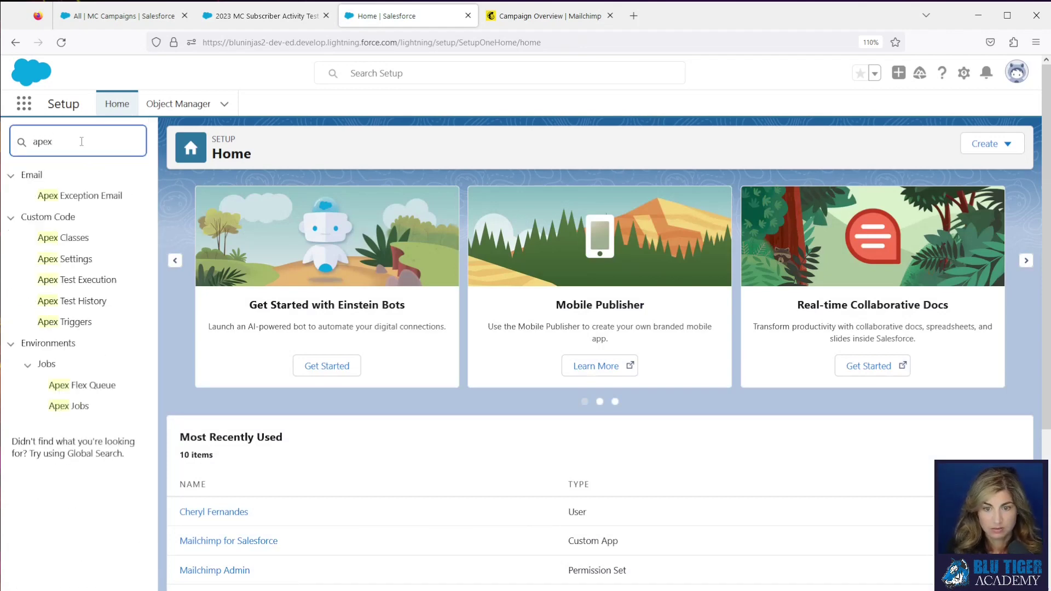
pyautogui.click(68, 414)
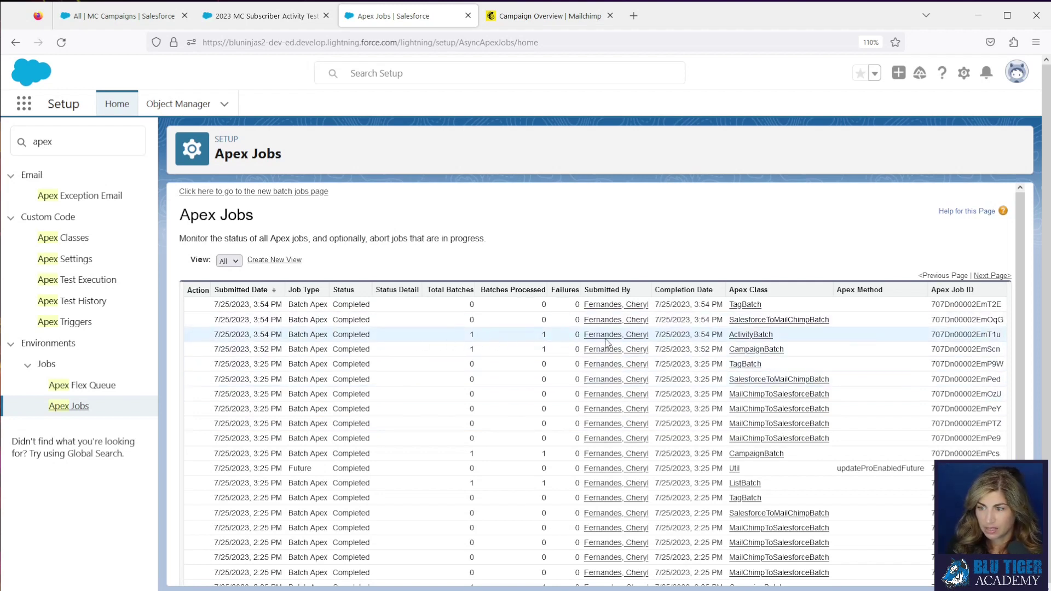
pyautogui.moveTo(774, 335); pyautogui.dragTo(207, 345)
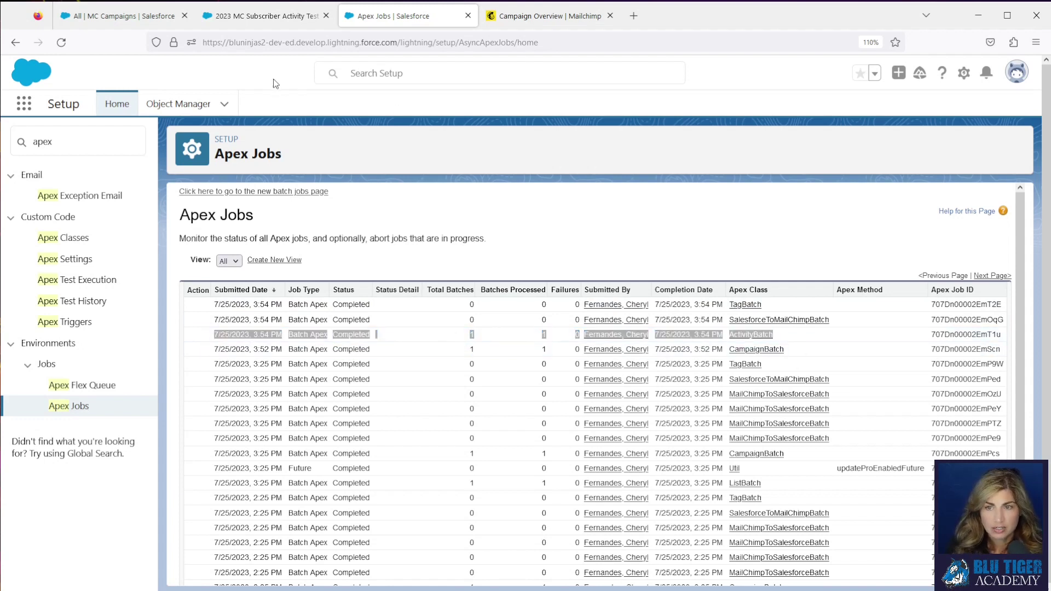
# From the MC Campaigns list, open MC Subscriber Activity in a separate browser tab and show its All list view.
pyautogui.click(133, 23)
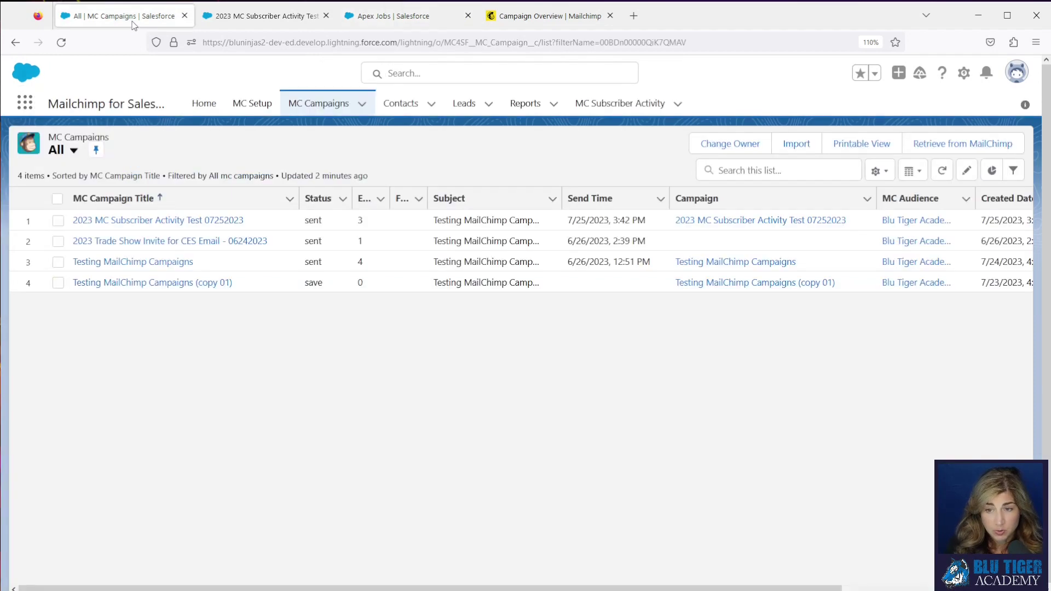
pyautogui.rightClick(591, 104)
pyautogui.click(605, 119)
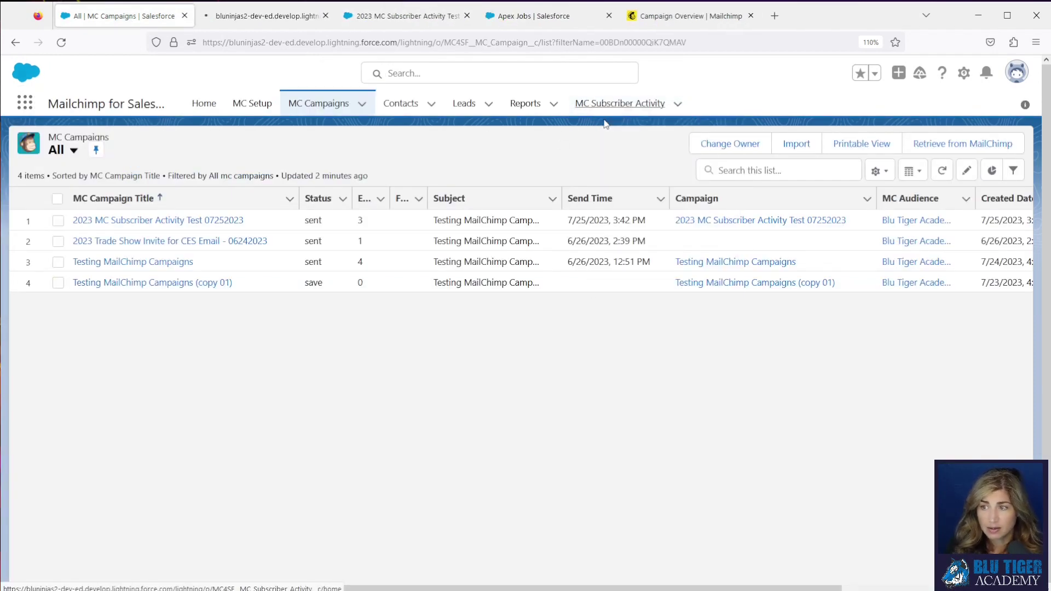
pyautogui.click(245, 24)
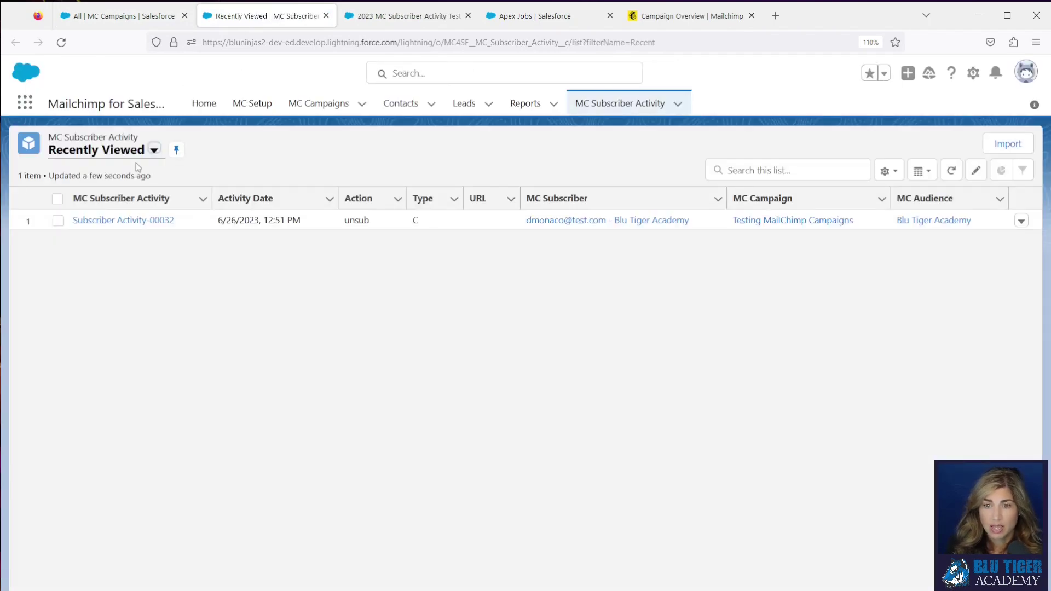
pyautogui.click(137, 152)
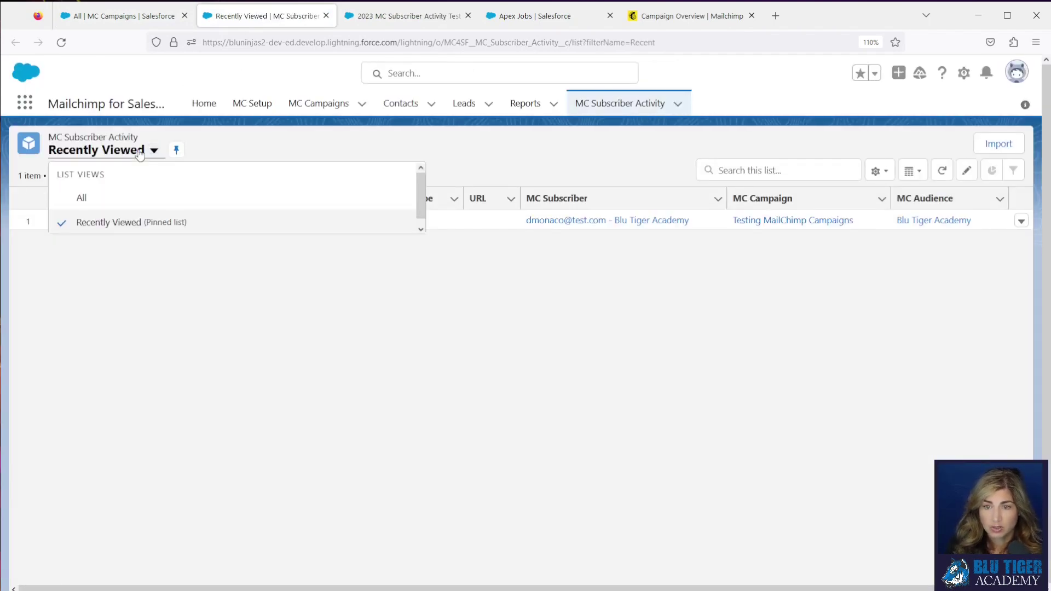
pyautogui.click(134, 197)
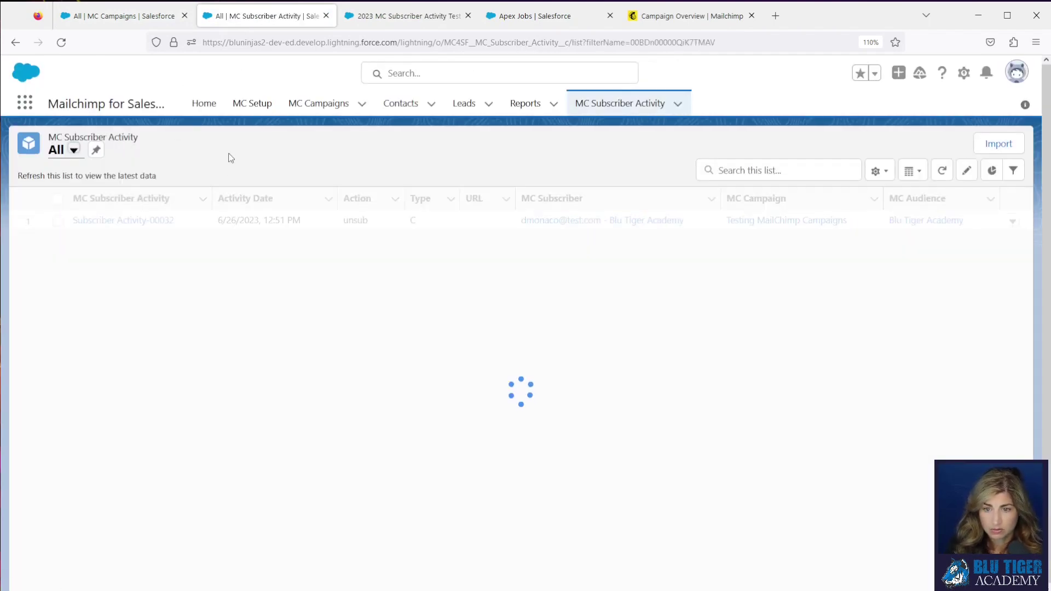
# Sort the subscriber activity list by MC Subscriber Activity in descending order and narrow the Bounce Type column.
pyautogui.click(137, 198)
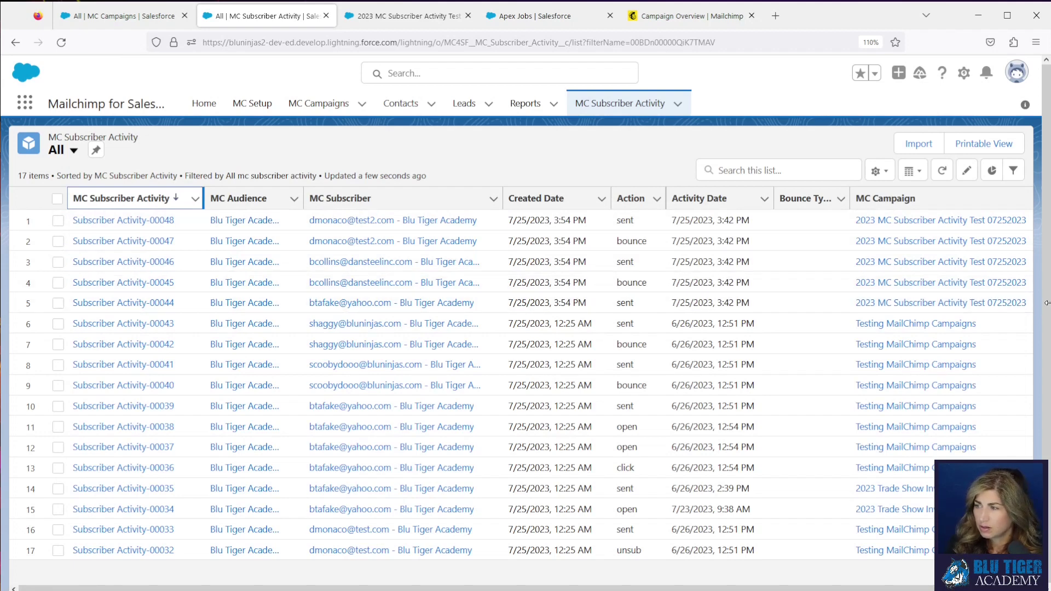
pyautogui.moveTo(841, 201); pyautogui.dragTo(799, 200)
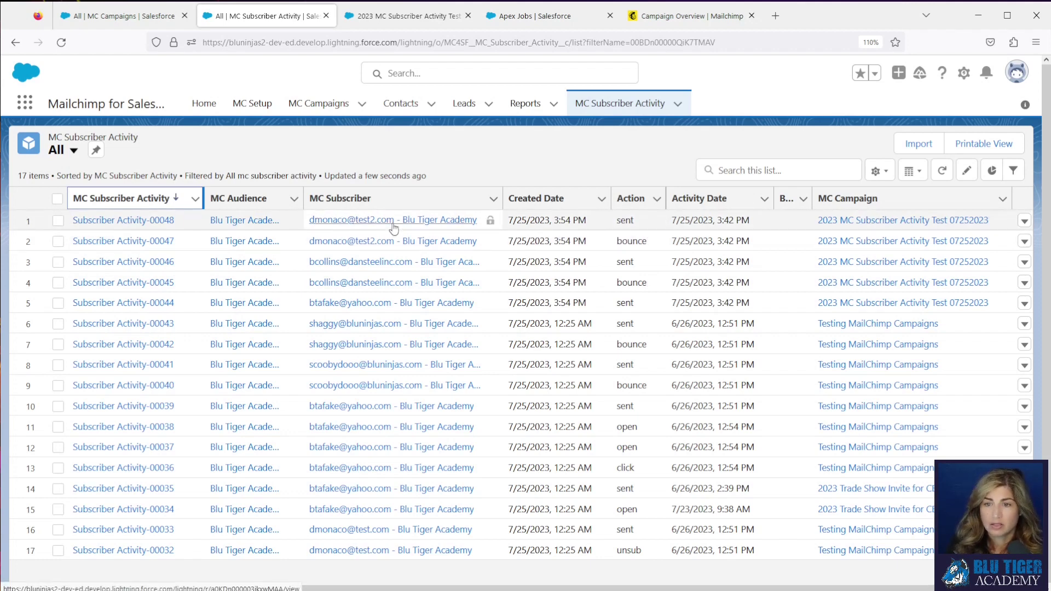
pyautogui.click(345, 158)
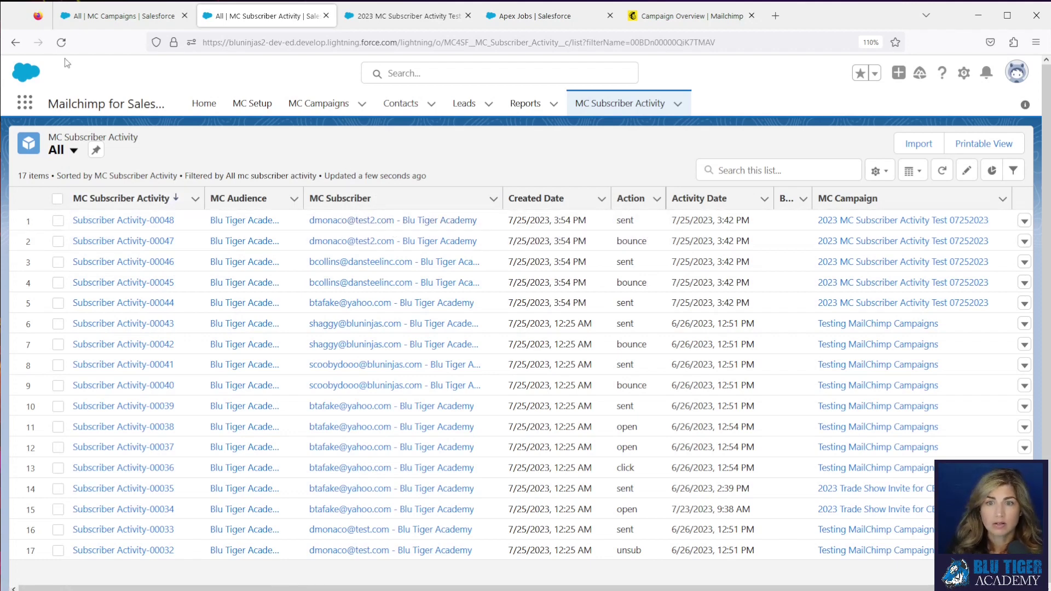
# Open the Salesforce campaign linked to "2023 MC Subscriber Activity Test 07252023" in a separate tab and review its full campaign member list, including the lead's status.
pyautogui.click(91, 16)
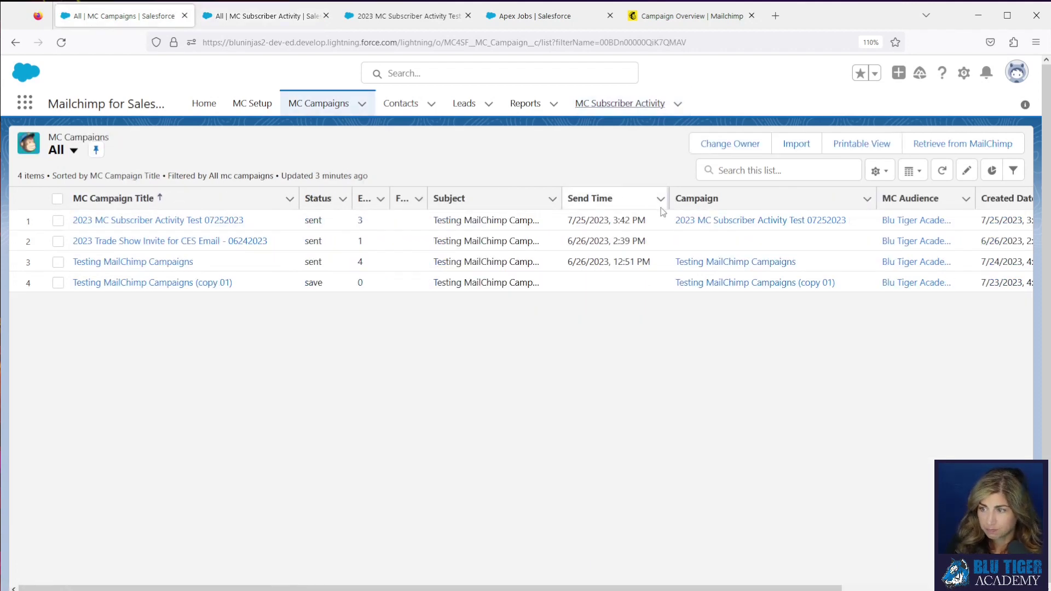
pyautogui.rightClick(699, 220)
pyautogui.click(728, 228)
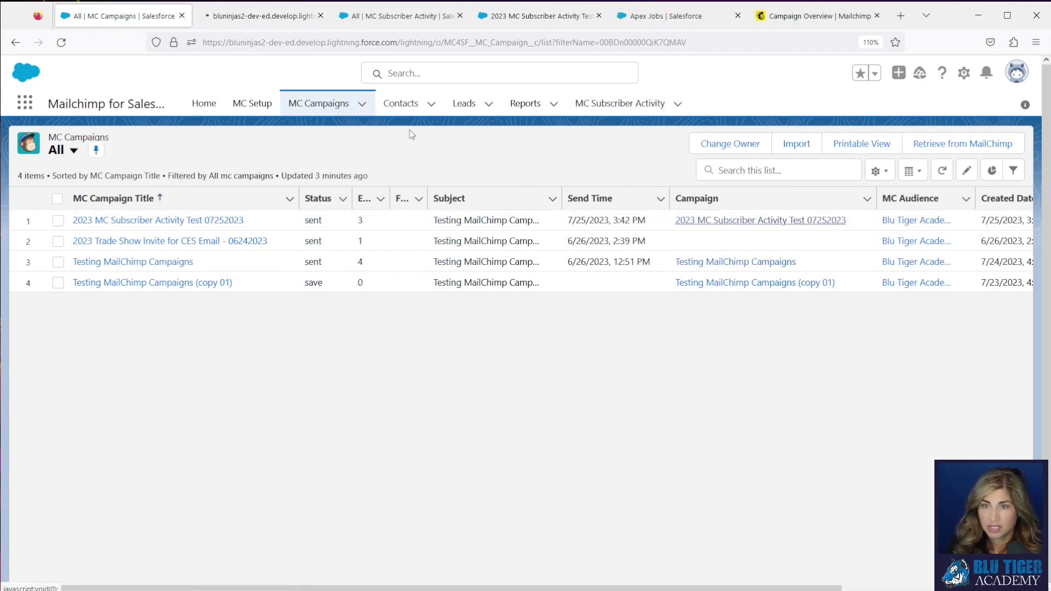
pyautogui.click(246, 21)
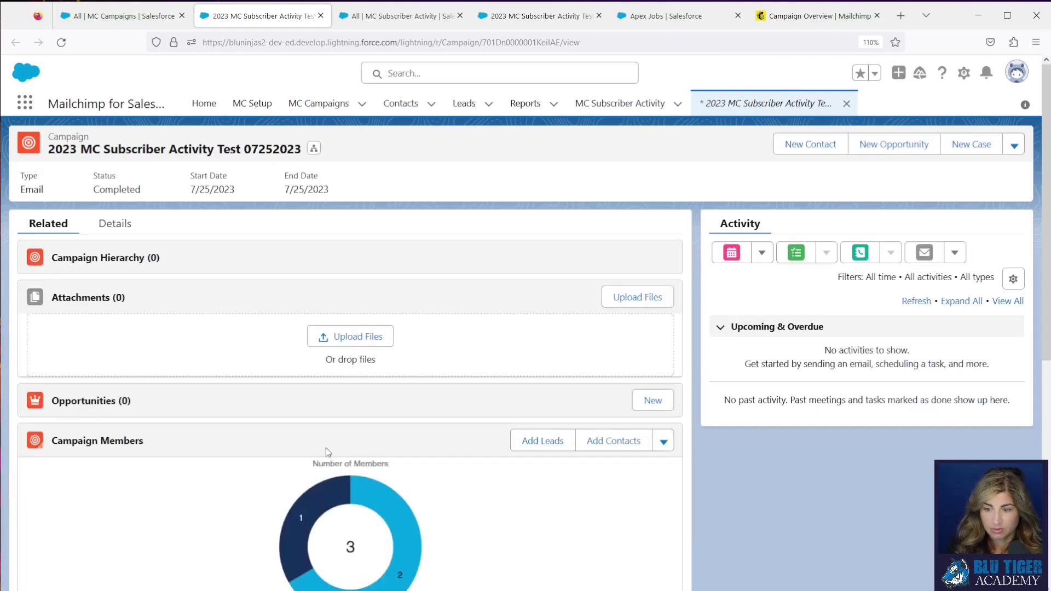
pyautogui.scroll(-1, 350, 455)
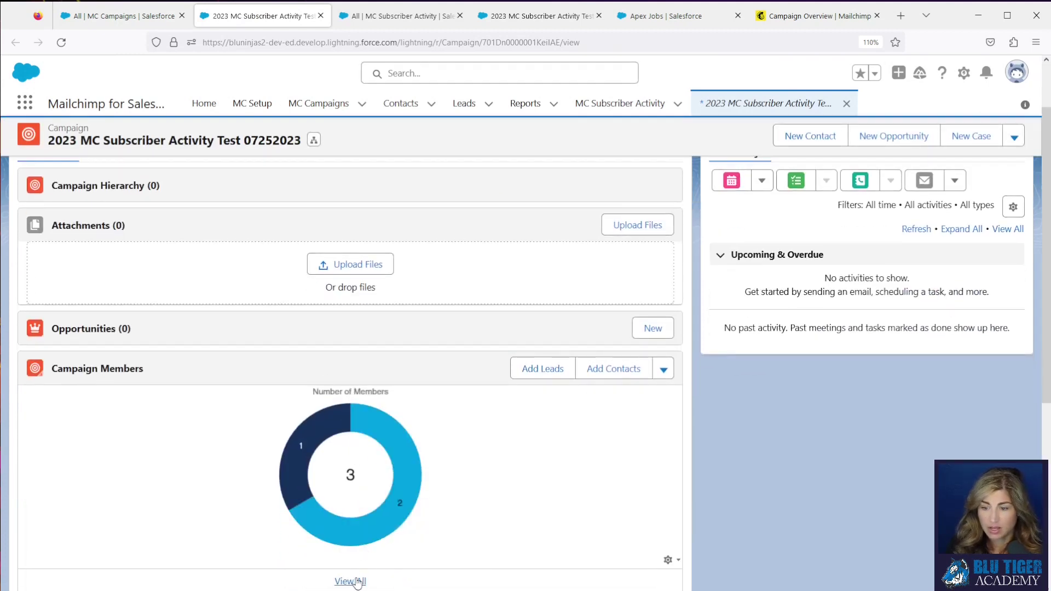
pyautogui.scroll(-3, 351, 453)
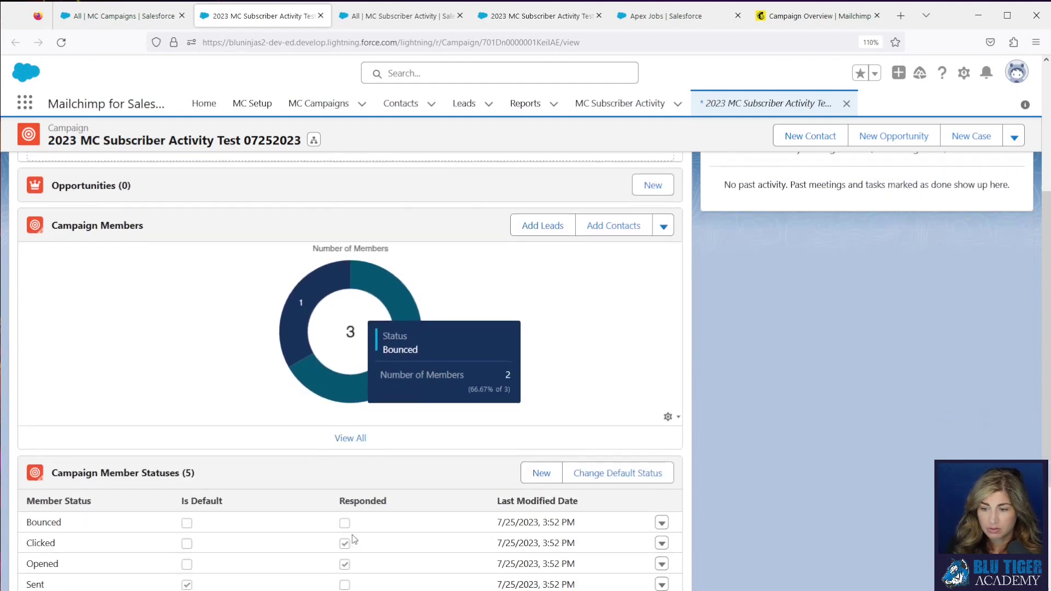
pyautogui.click(350, 438)
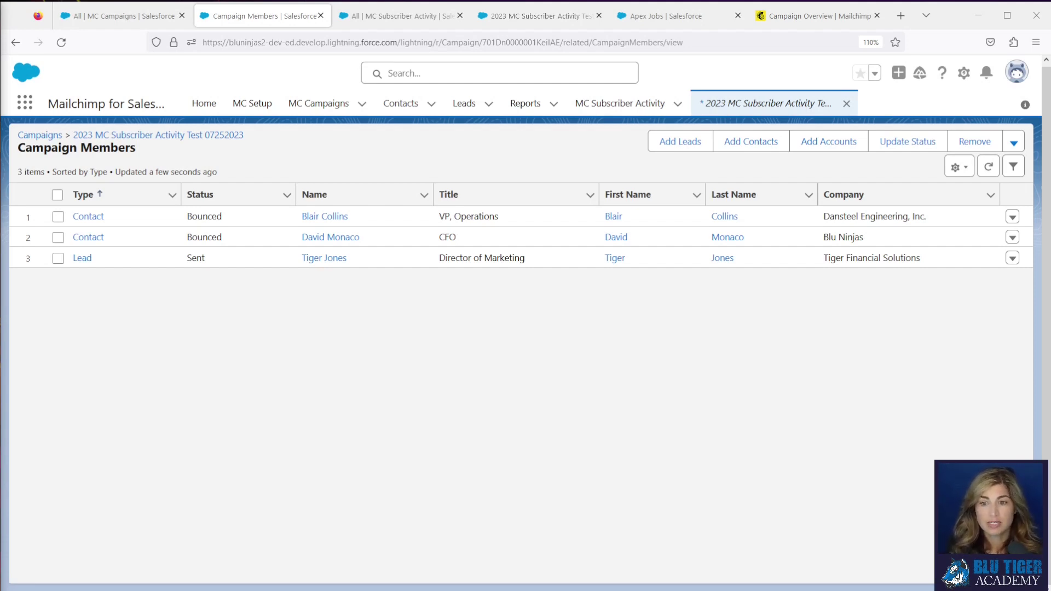
pyautogui.doubleClick(196, 258)
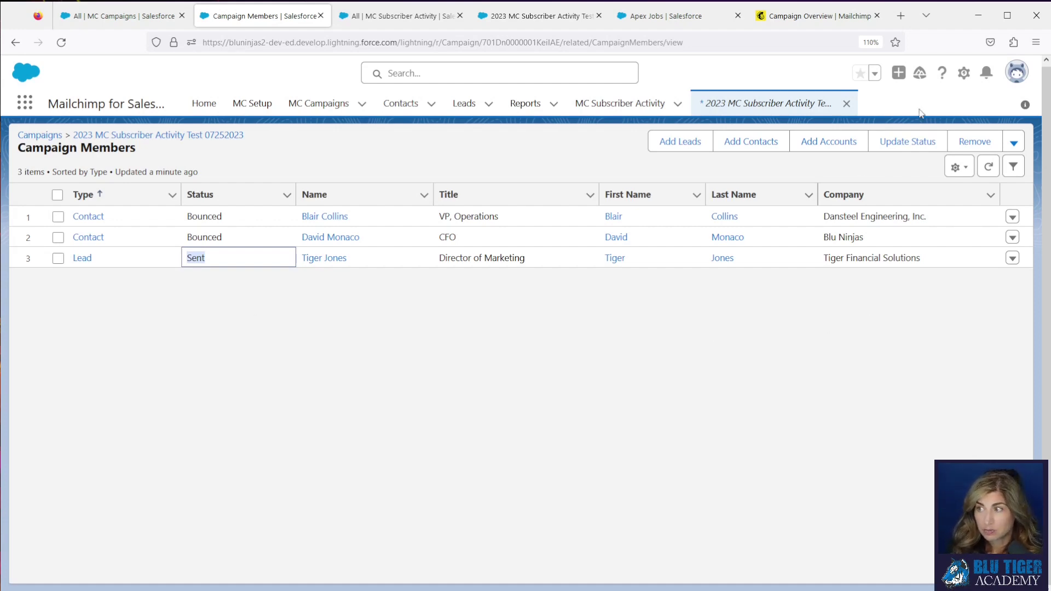
# Reopen the Developer Console, run the ActivityBatch code again from the Execute Anonymous window and show the execution logs.
pyautogui.click(964, 74)
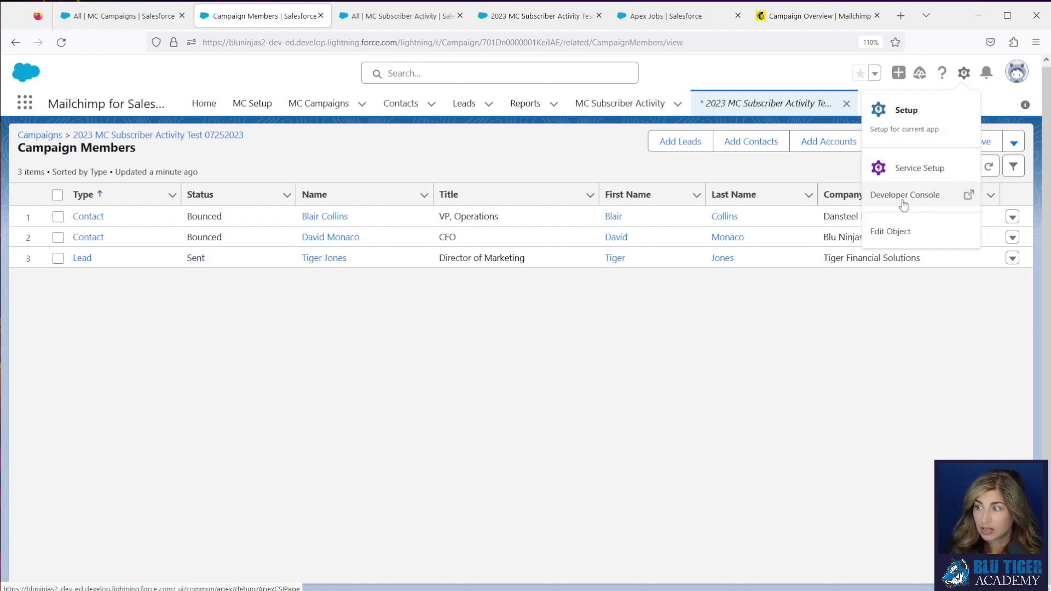
pyautogui.click(902, 196)
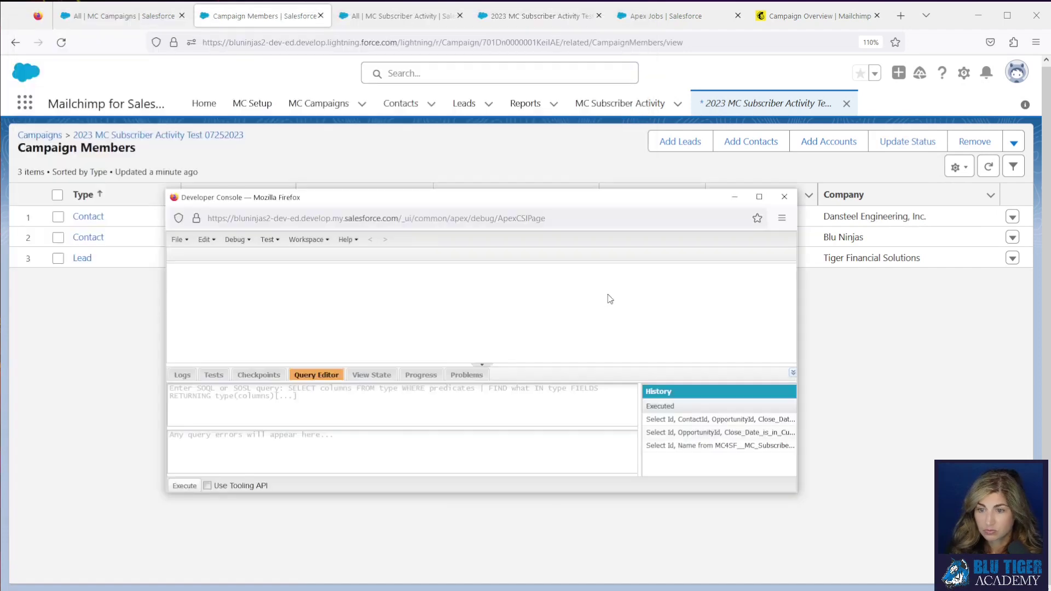
pyautogui.click(235, 239)
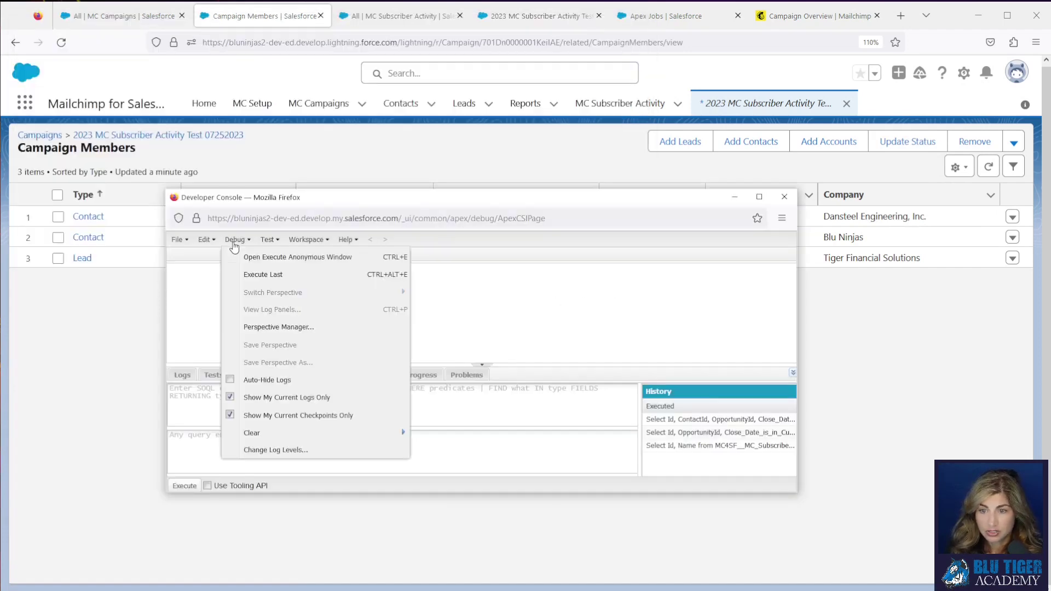
pyautogui.click(260, 259)
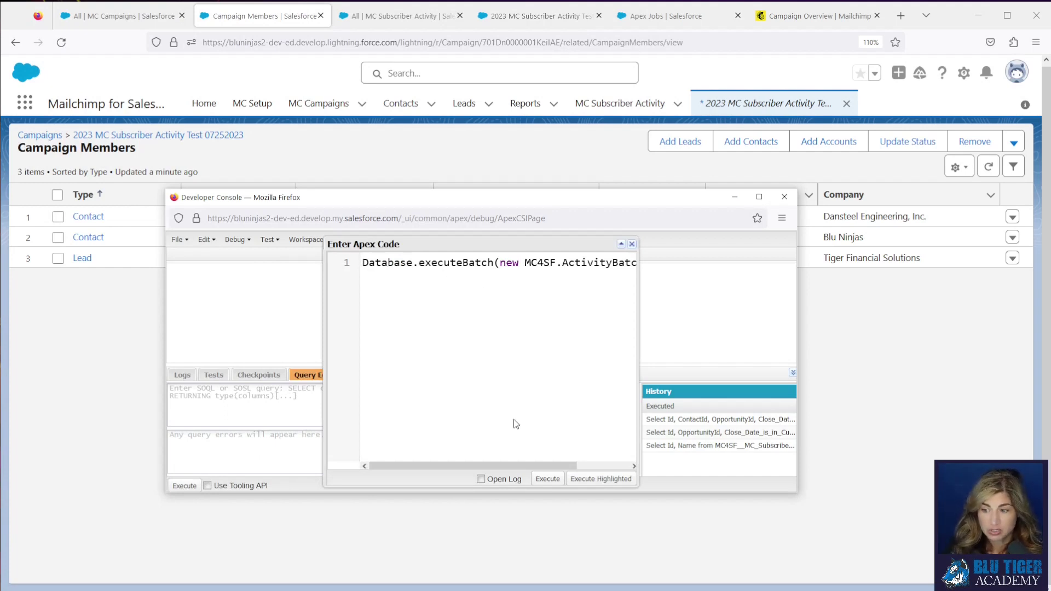
pyautogui.click(548, 479)
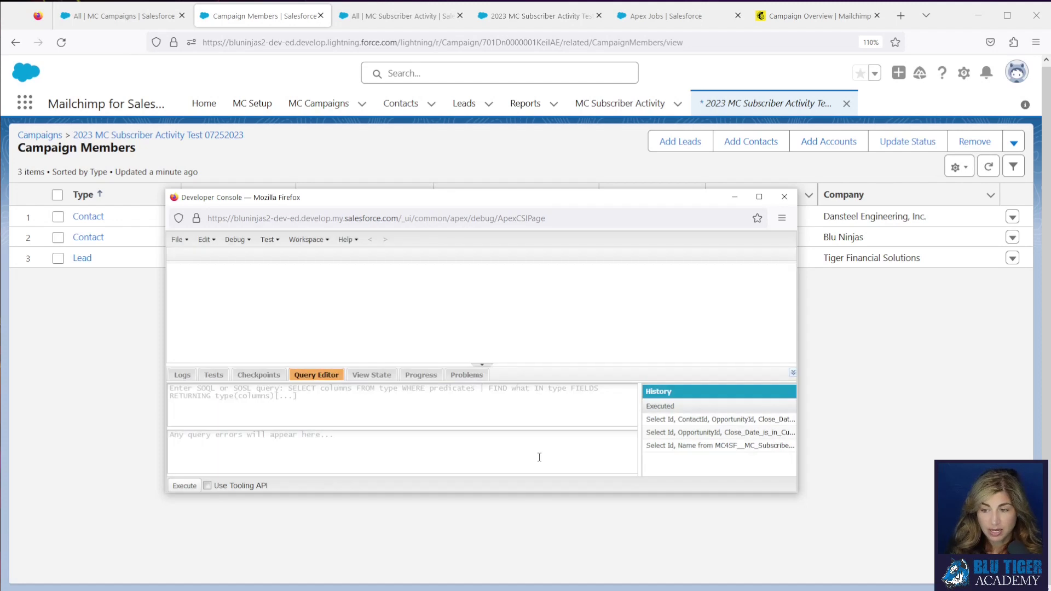
pyautogui.click(182, 375)
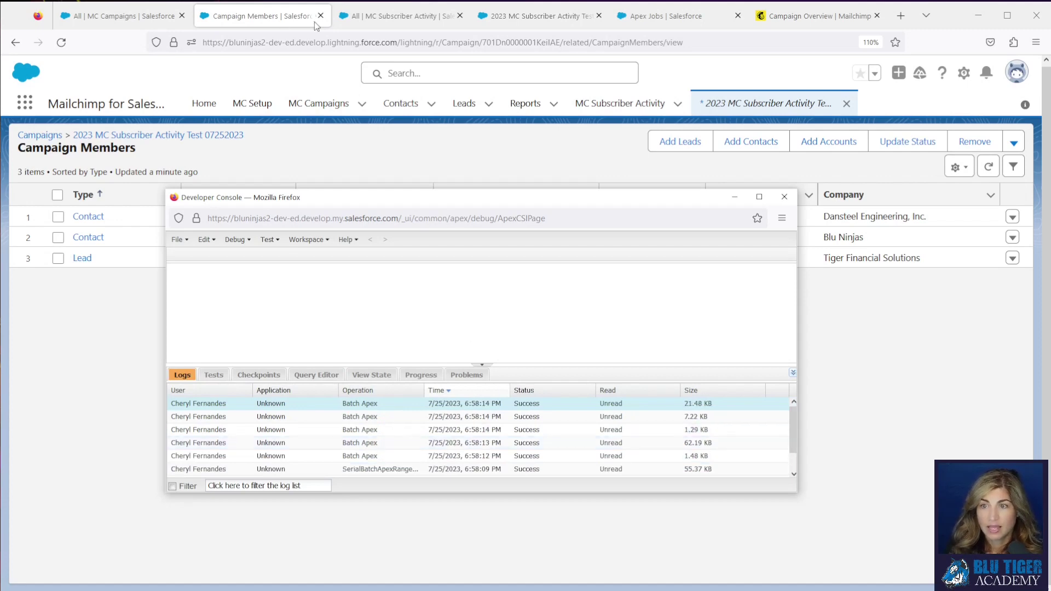
# Refresh the MC Subscriber Activity list and the Campaign Members list to check for new activity and an updated lead status.
pyautogui.click(369, 22)
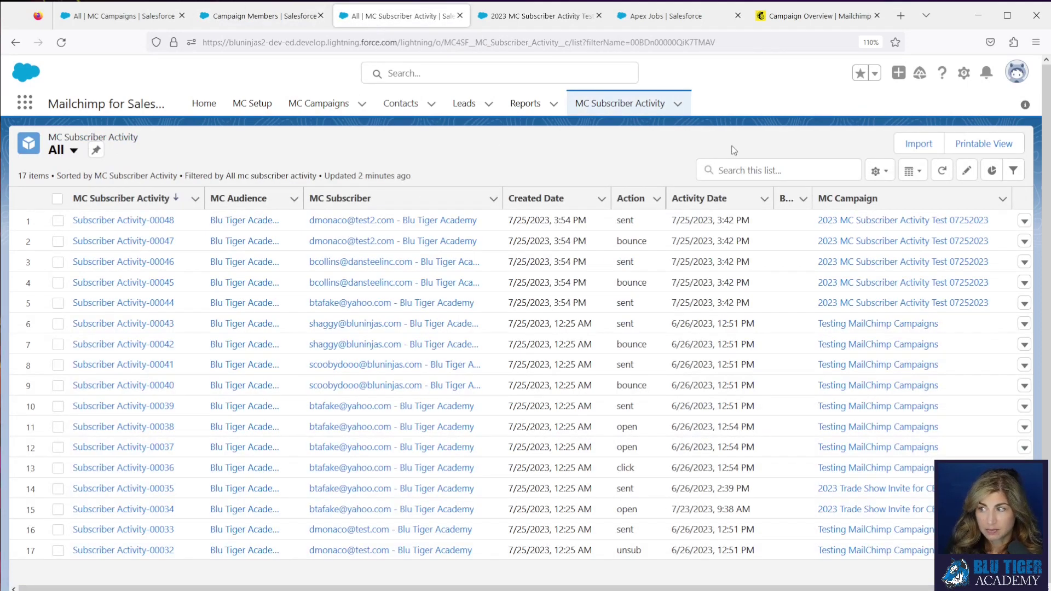
pyautogui.click(944, 171)
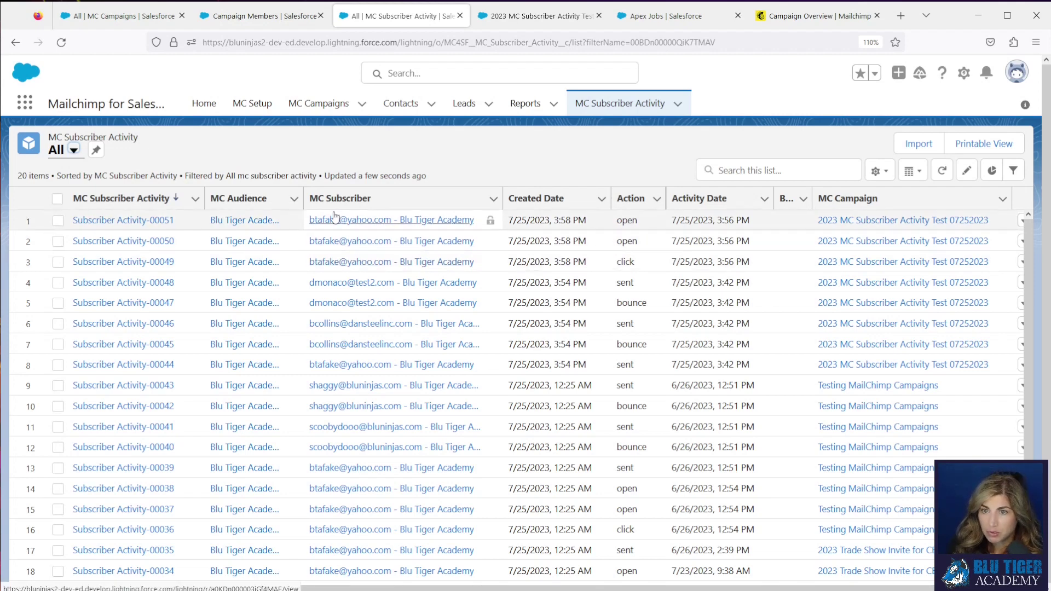
pyautogui.click(259, 17)
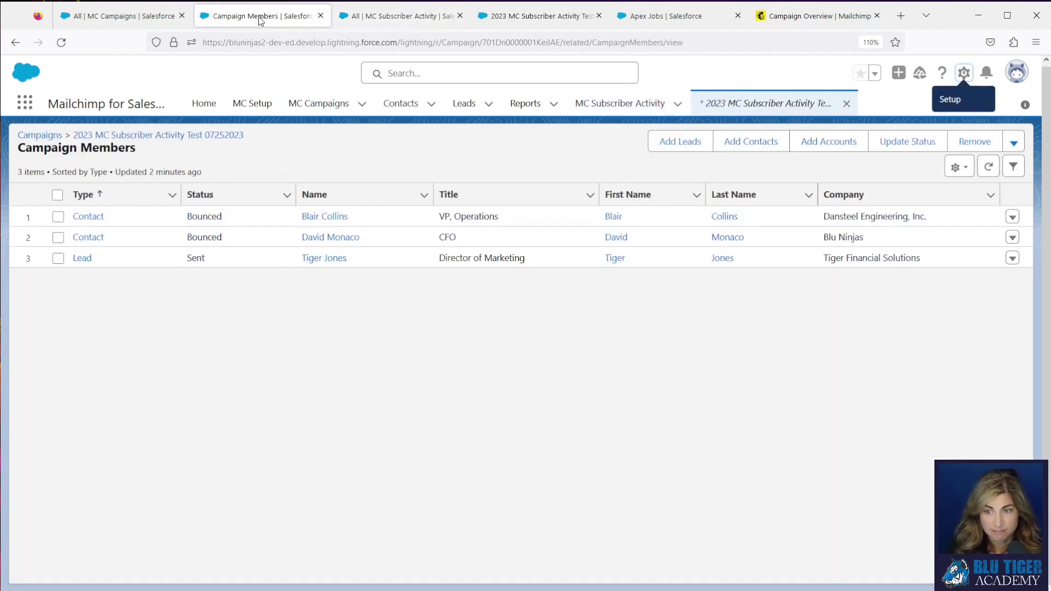
pyautogui.click(988, 167)
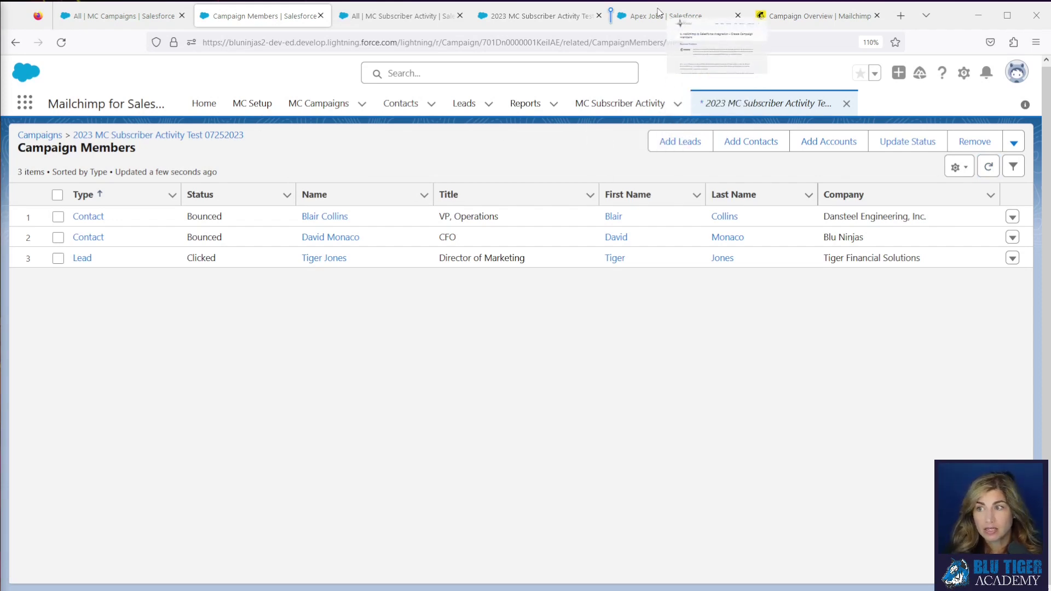
# Return to the Blu Ninjas campaign members guide and review its batch code, deployment and Deployment Settings instructions.
pyautogui.click(748, 15)
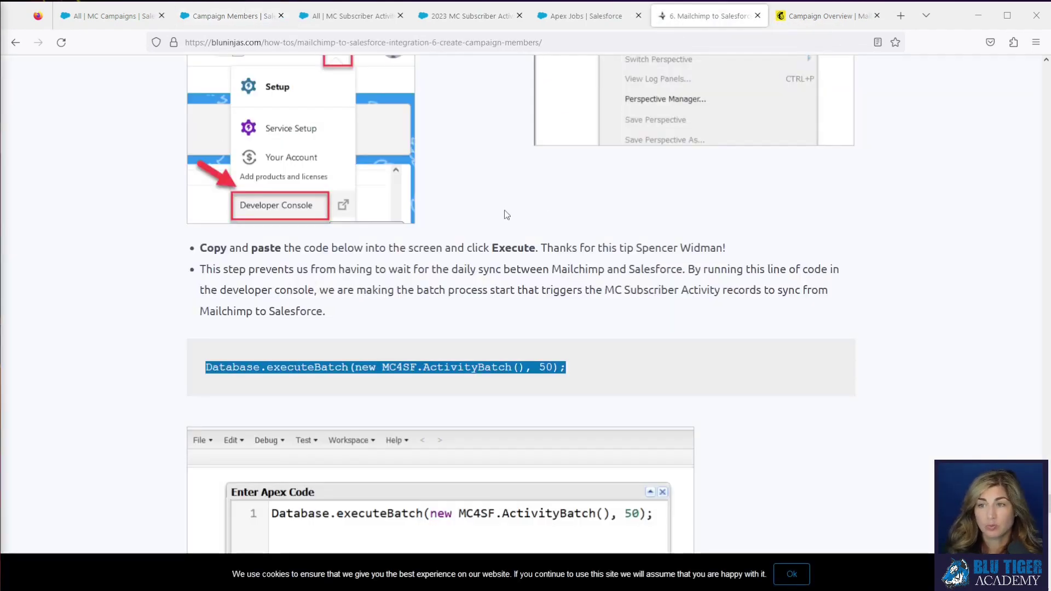
pyautogui.scroll(-12, 507, 214)
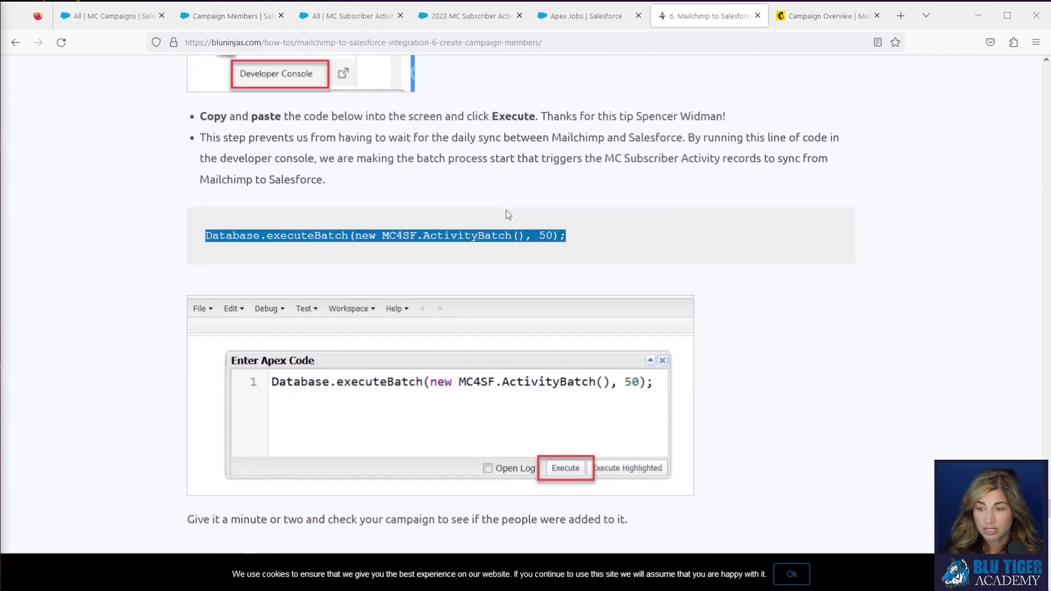
pyautogui.scroll(15, 507, 215)
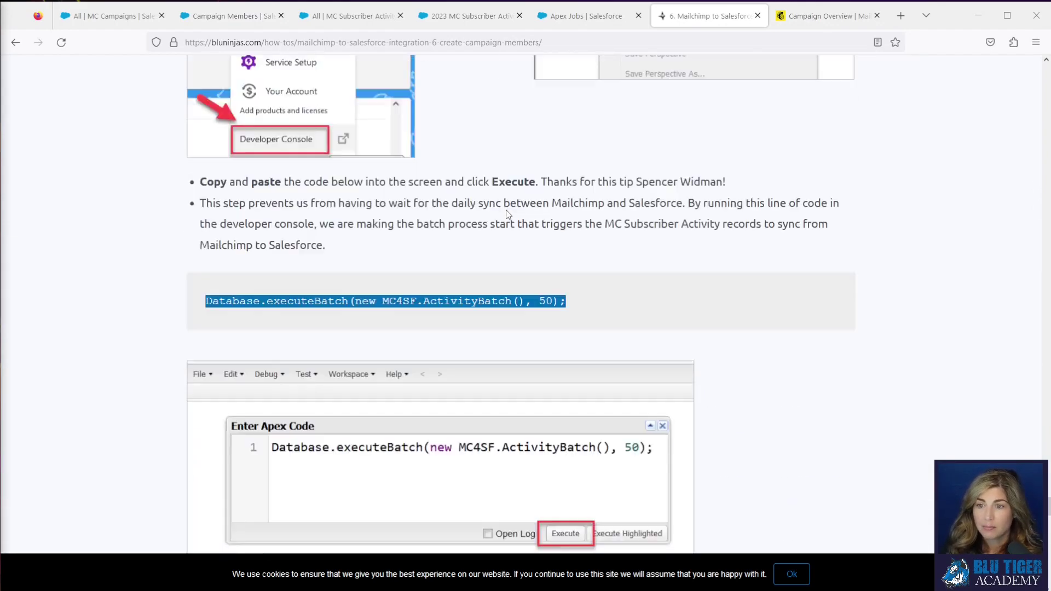
pyautogui.scroll(12, 507, 214)
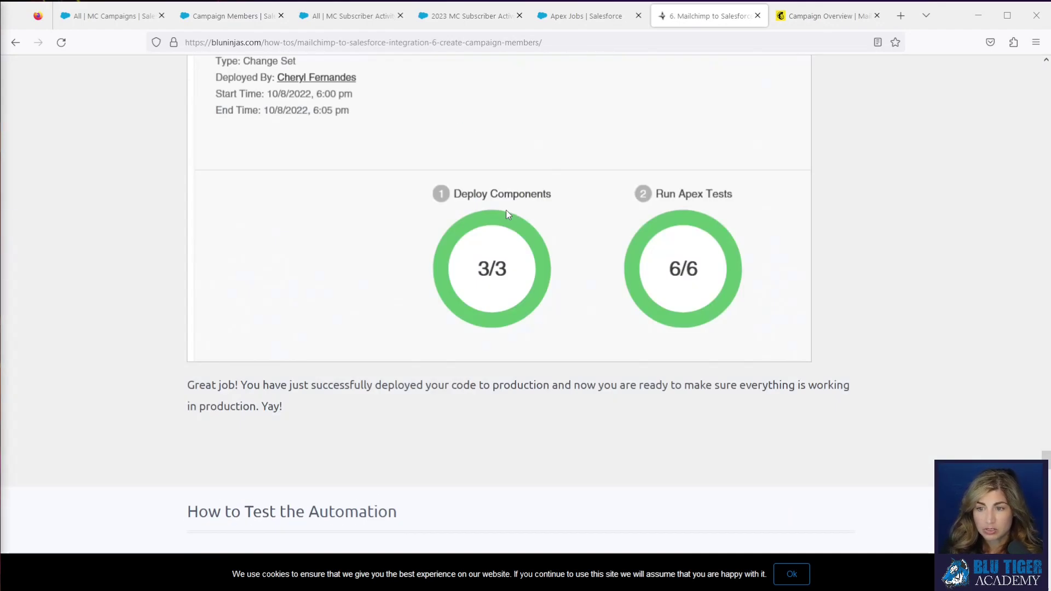
pyautogui.scroll(8, 507, 214)
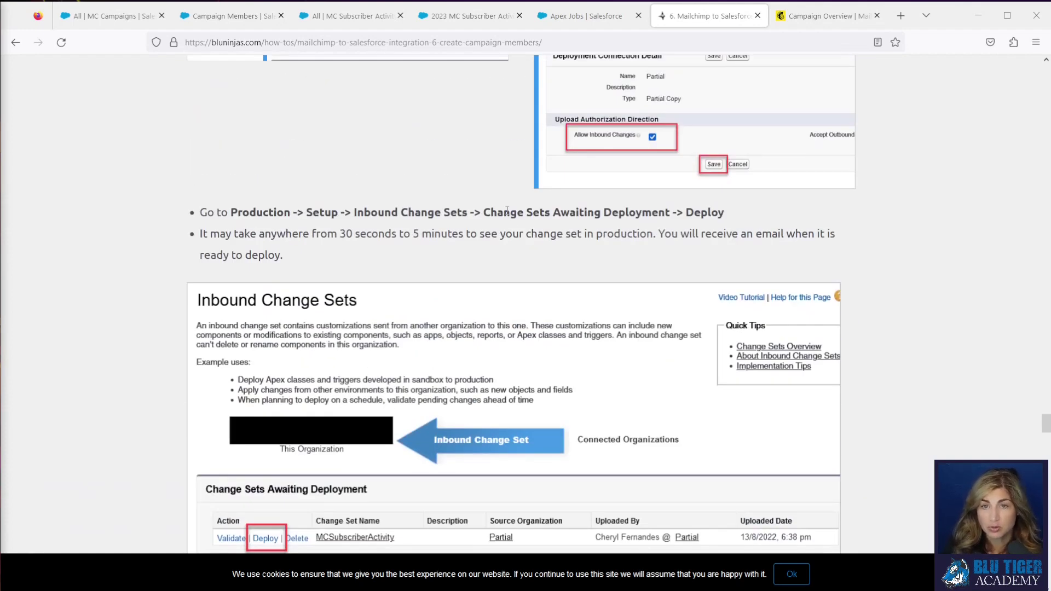
pyautogui.scroll(5, 506, 209)
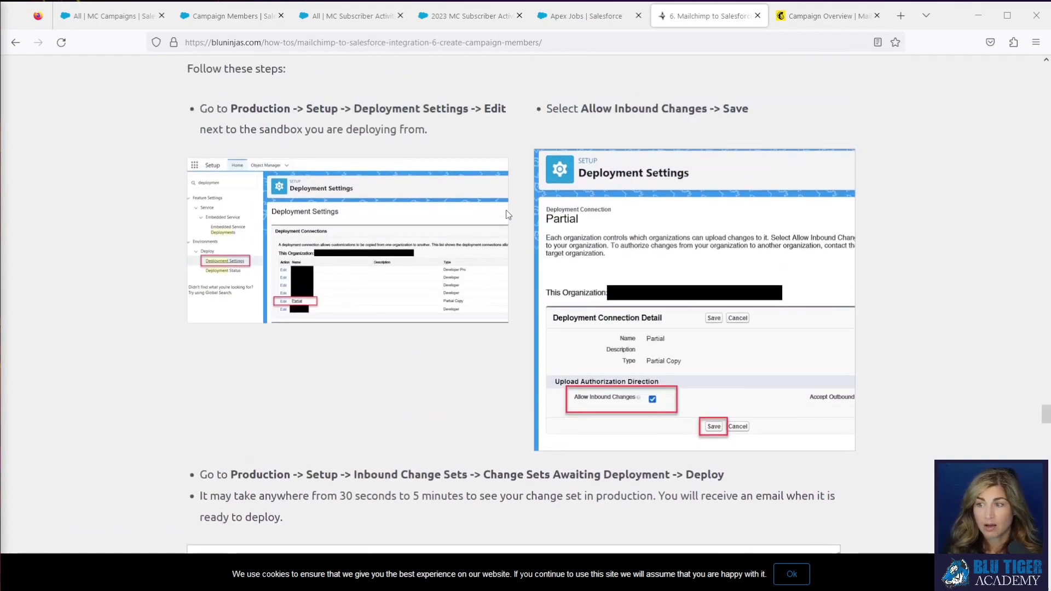
pyautogui.scroll(1, 480, 152)
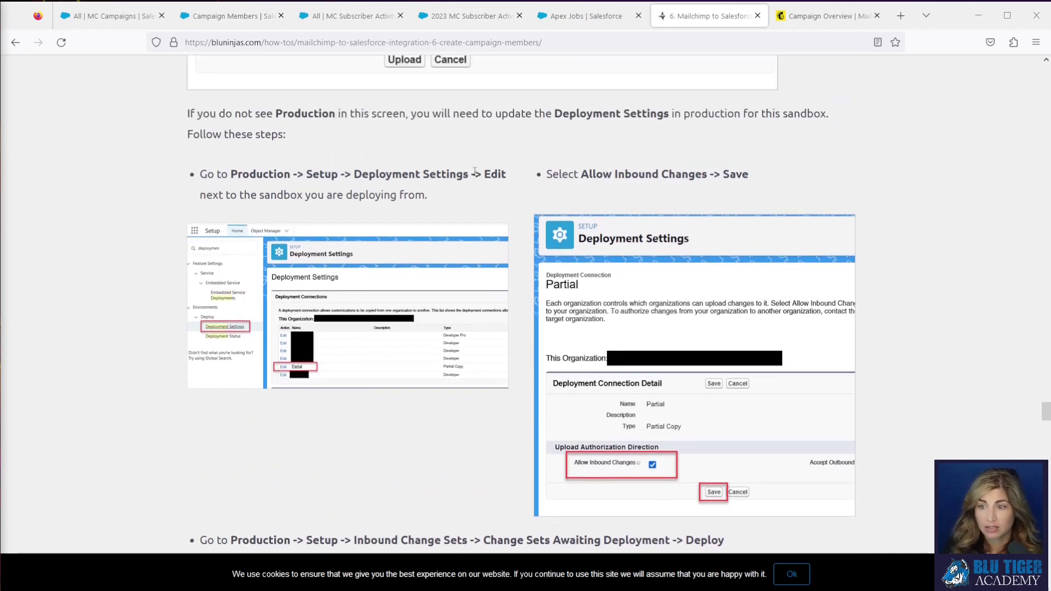